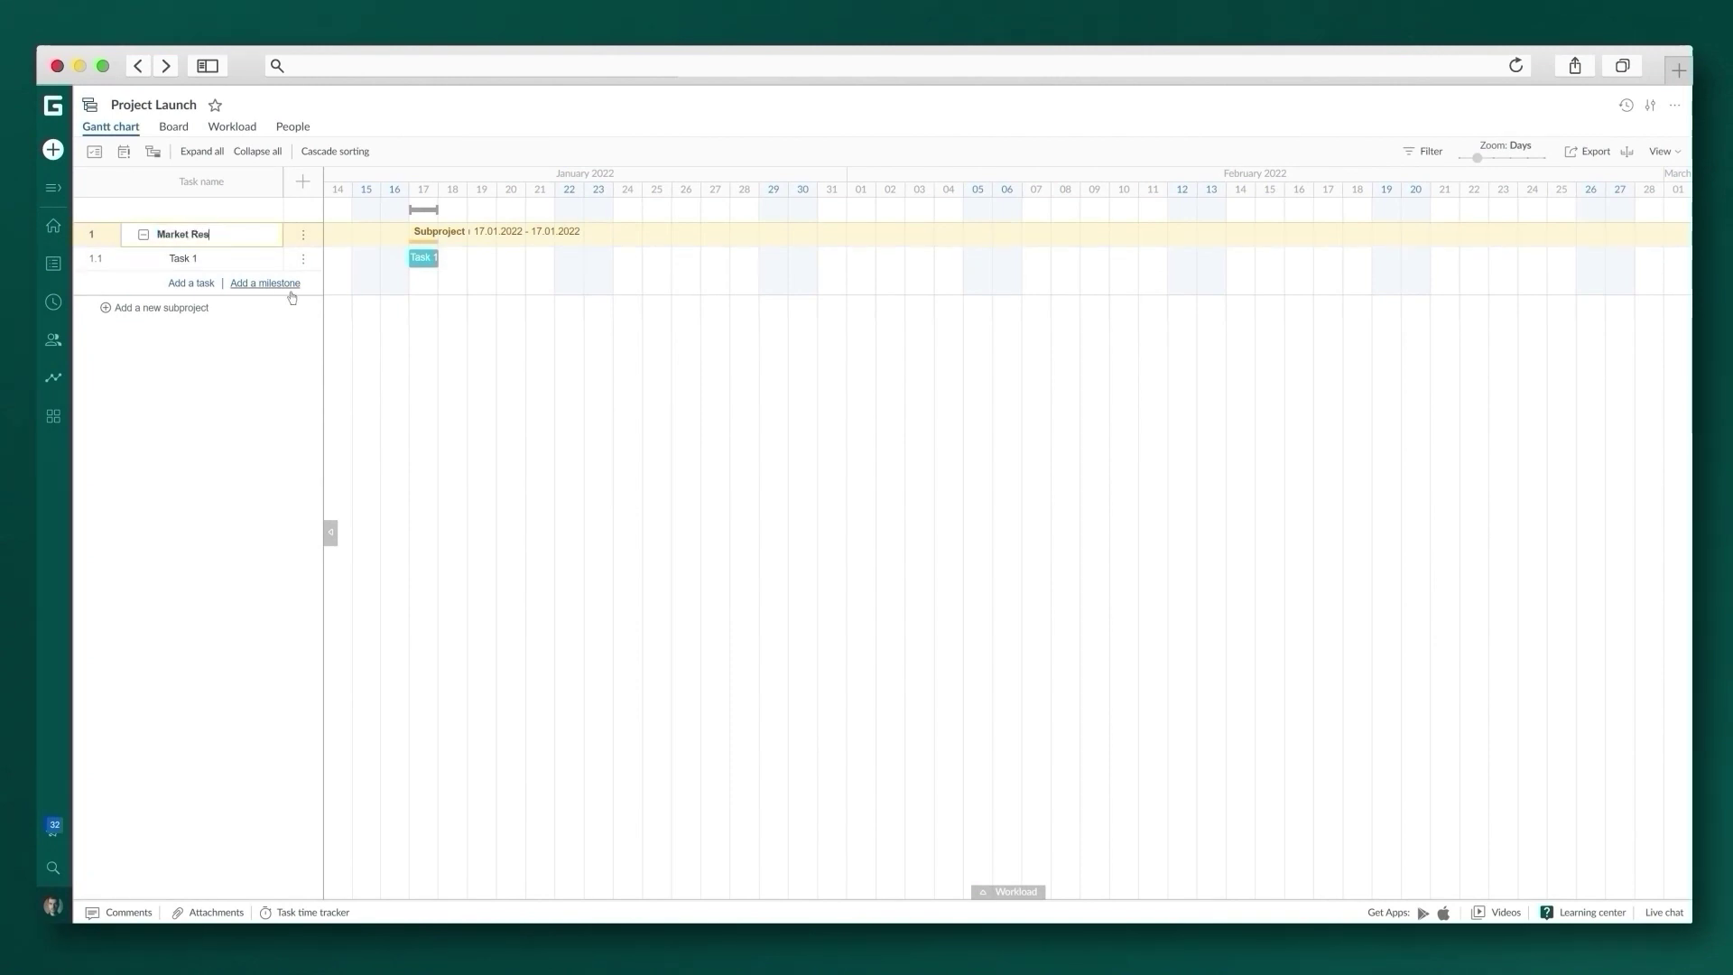
Enter tasks Target Markets, Target Customers, Competitors Research, then Product Concept and Features and Functions.
{"action": "key", "text": "Return"}
{"action": "type", "text": "Target MarketsTarget CustomersCompetitors ResearchProduct Concept"}
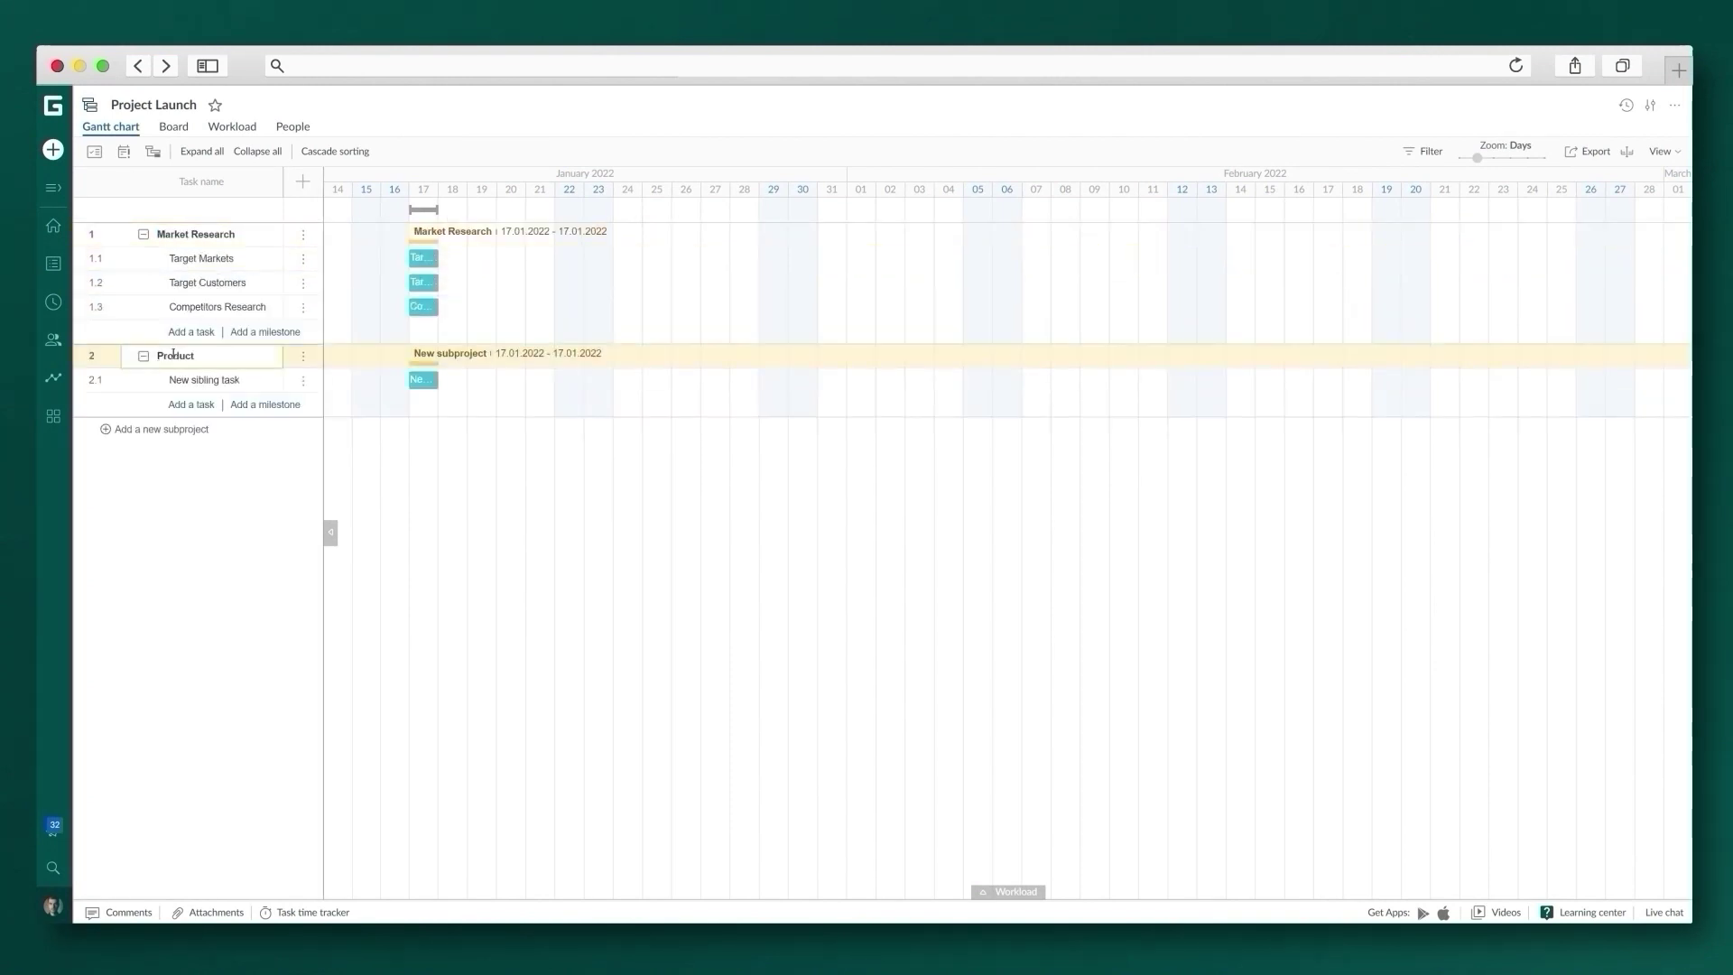
{"action": "type", "text": "Features and FunctionsRequired MaterialsRequired Team"}
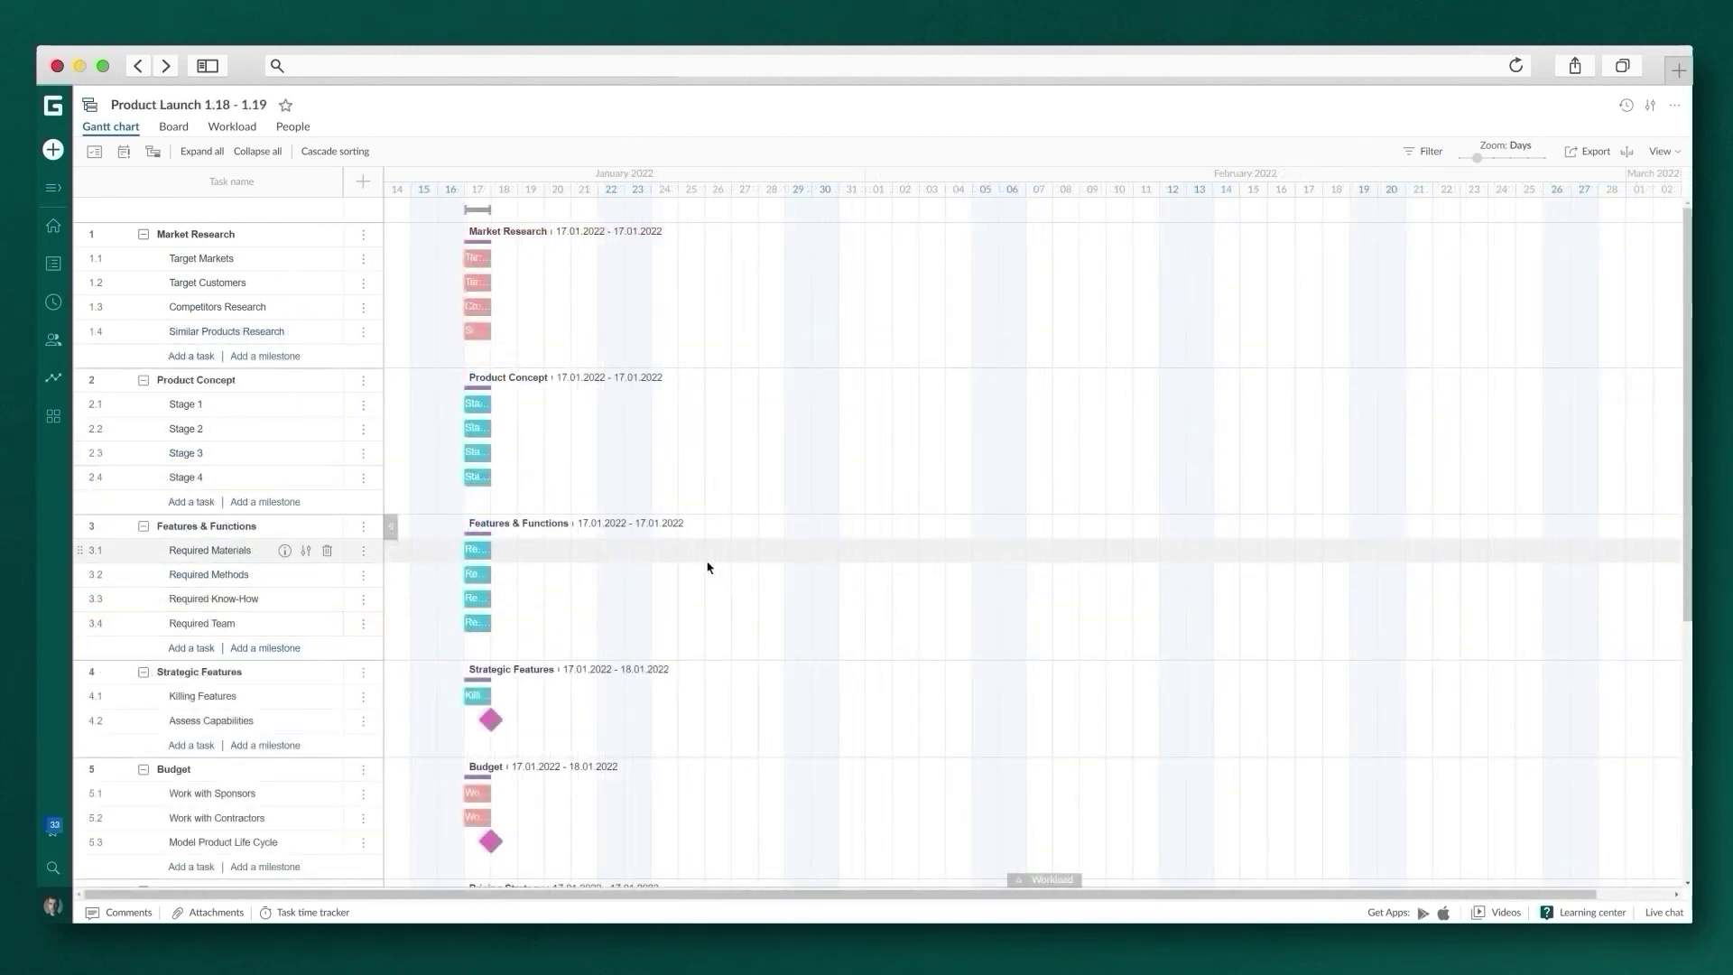
Turn on the Status and Labels fields so they appear beside Assigned in the task grid.
{"action": "left_click", "coordinate": [365, 184]}
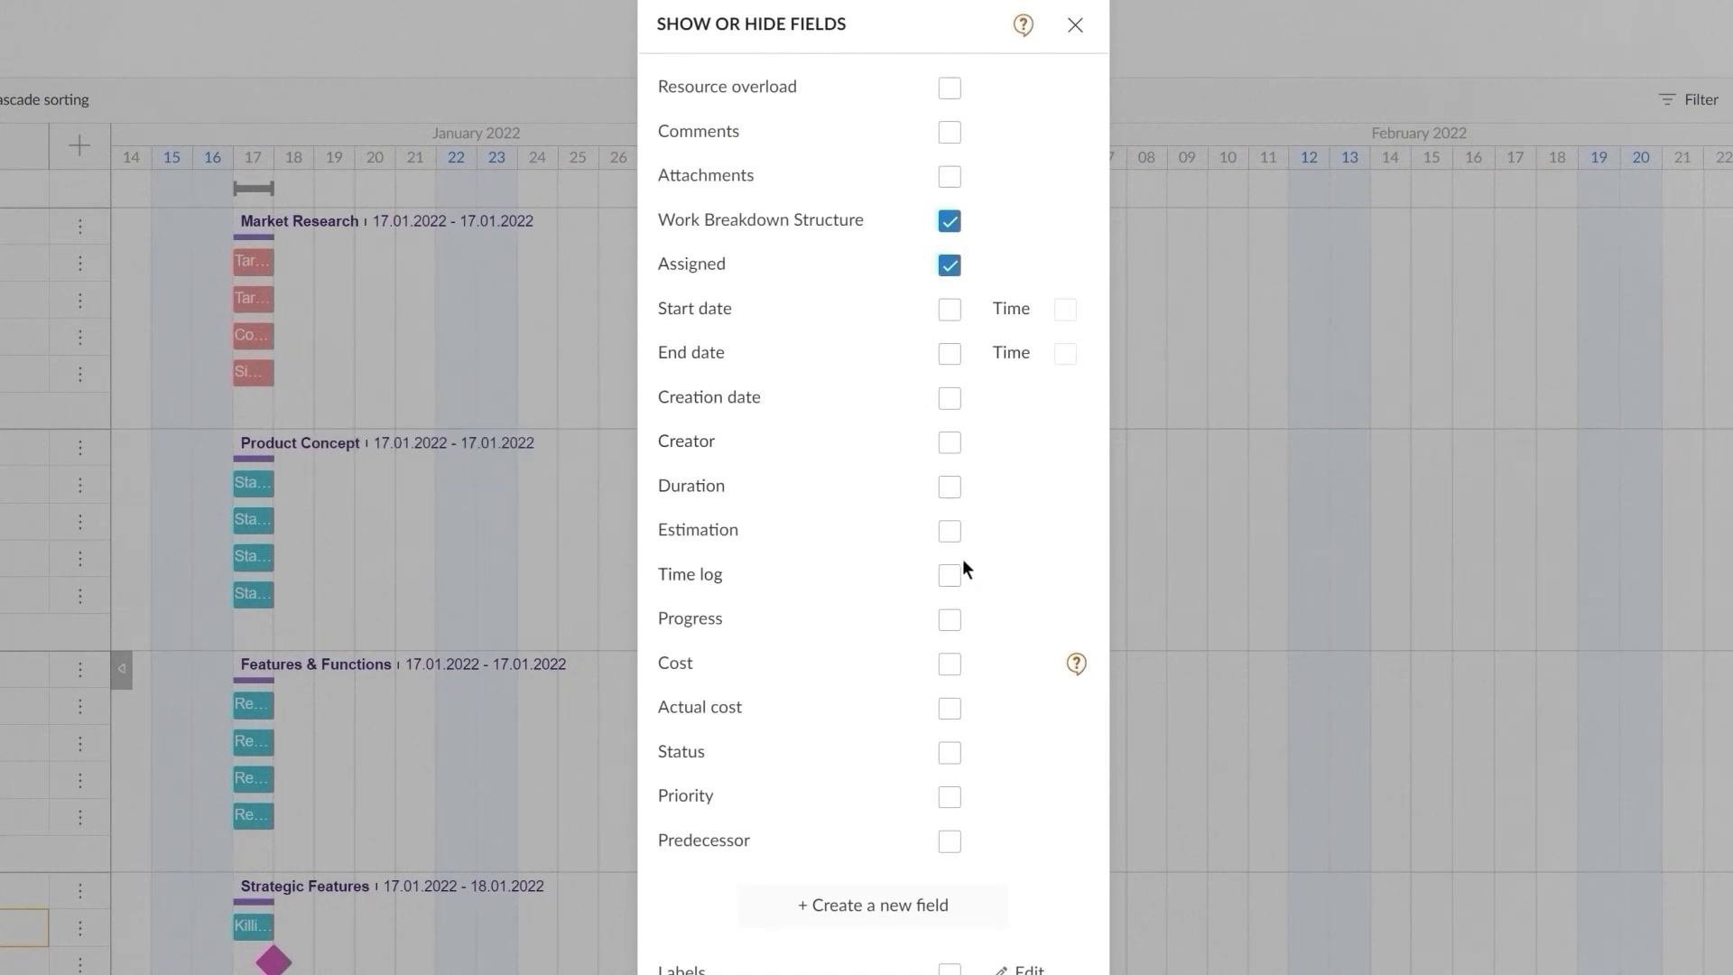
{"action": "left_click", "coordinate": [953, 754]}
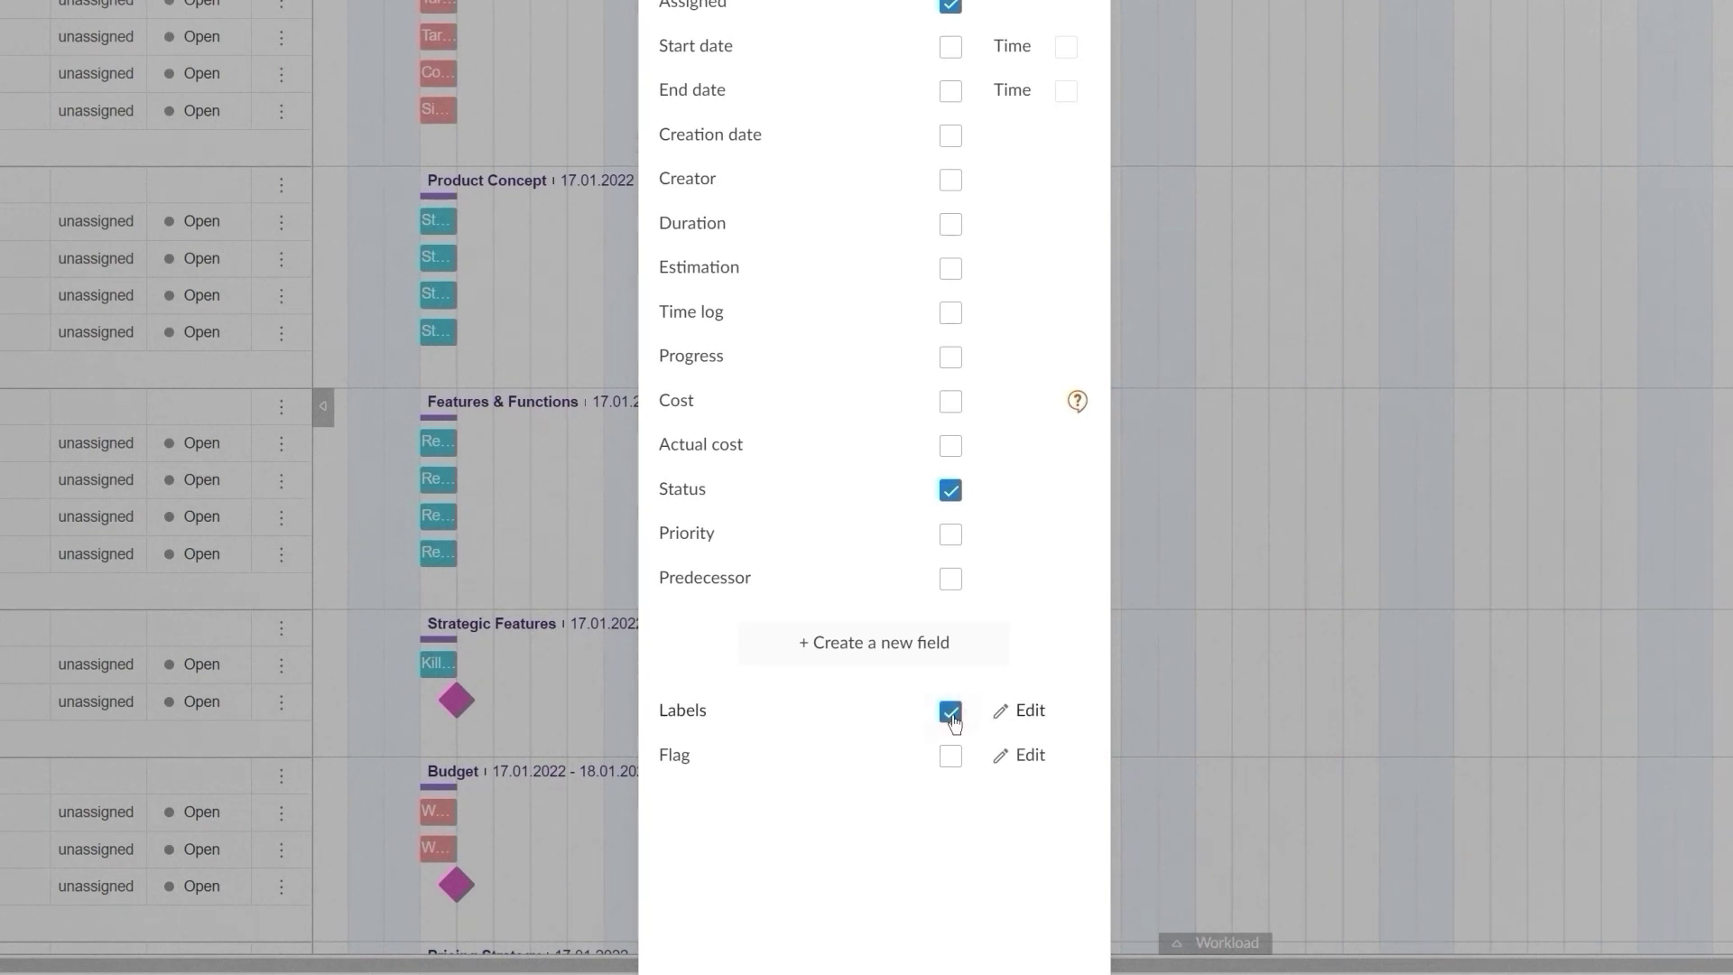
{"action": "left_click", "coordinate": [1031, 67]}
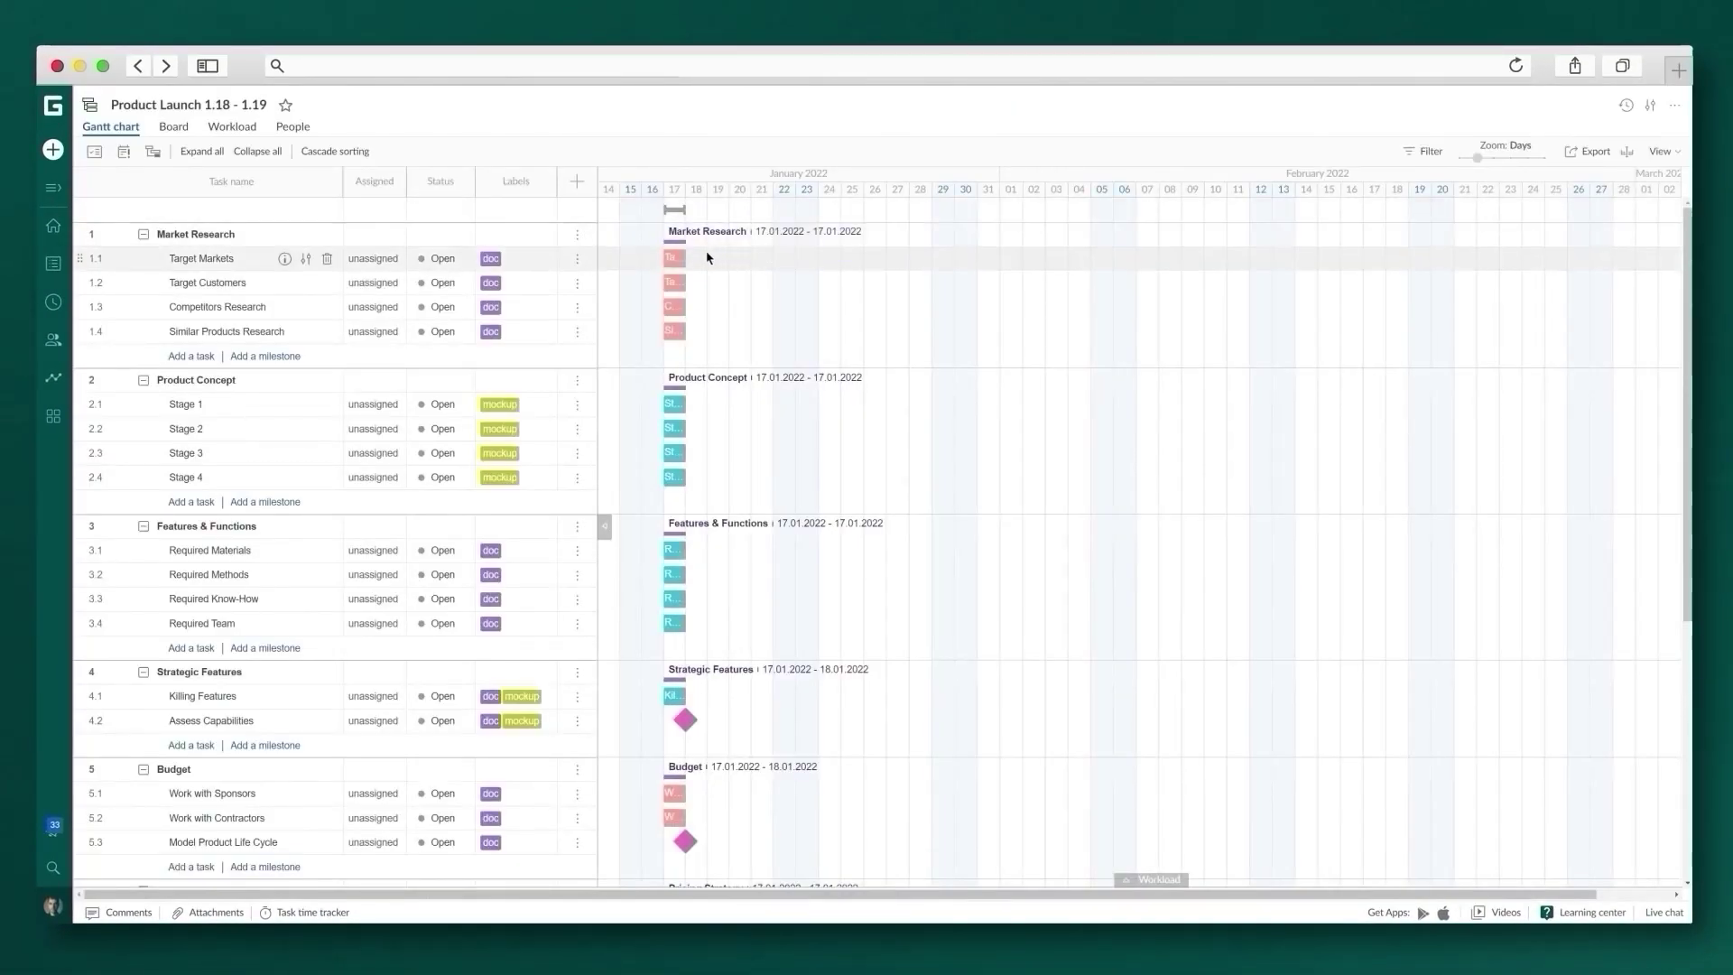
Lengthen Target Markets, the next Market Research task and the Product Concept stage bars.
{"action": "left_click_drag", "start_coordinate": [689, 257], "coordinate": [763, 332]}
{"action": "left_click_drag", "start_coordinate": [681, 404], "coordinate": [763, 406]}
{"action": "left_click_drag", "start_coordinate": [681, 429], "coordinate": [762, 477]}
Link Product Concept after Market Research and chain Stages 1 through 4 finish-to-start.
{"action": "left_click_drag", "start_coordinate": [651, 240], "coordinate": [650, 377]}
{"action": "left_click_drag", "start_coordinate": [766, 404], "coordinate": [665, 429]}
{"action": "left_click_drag", "start_coordinate": [915, 429], "coordinate": [664, 453]}
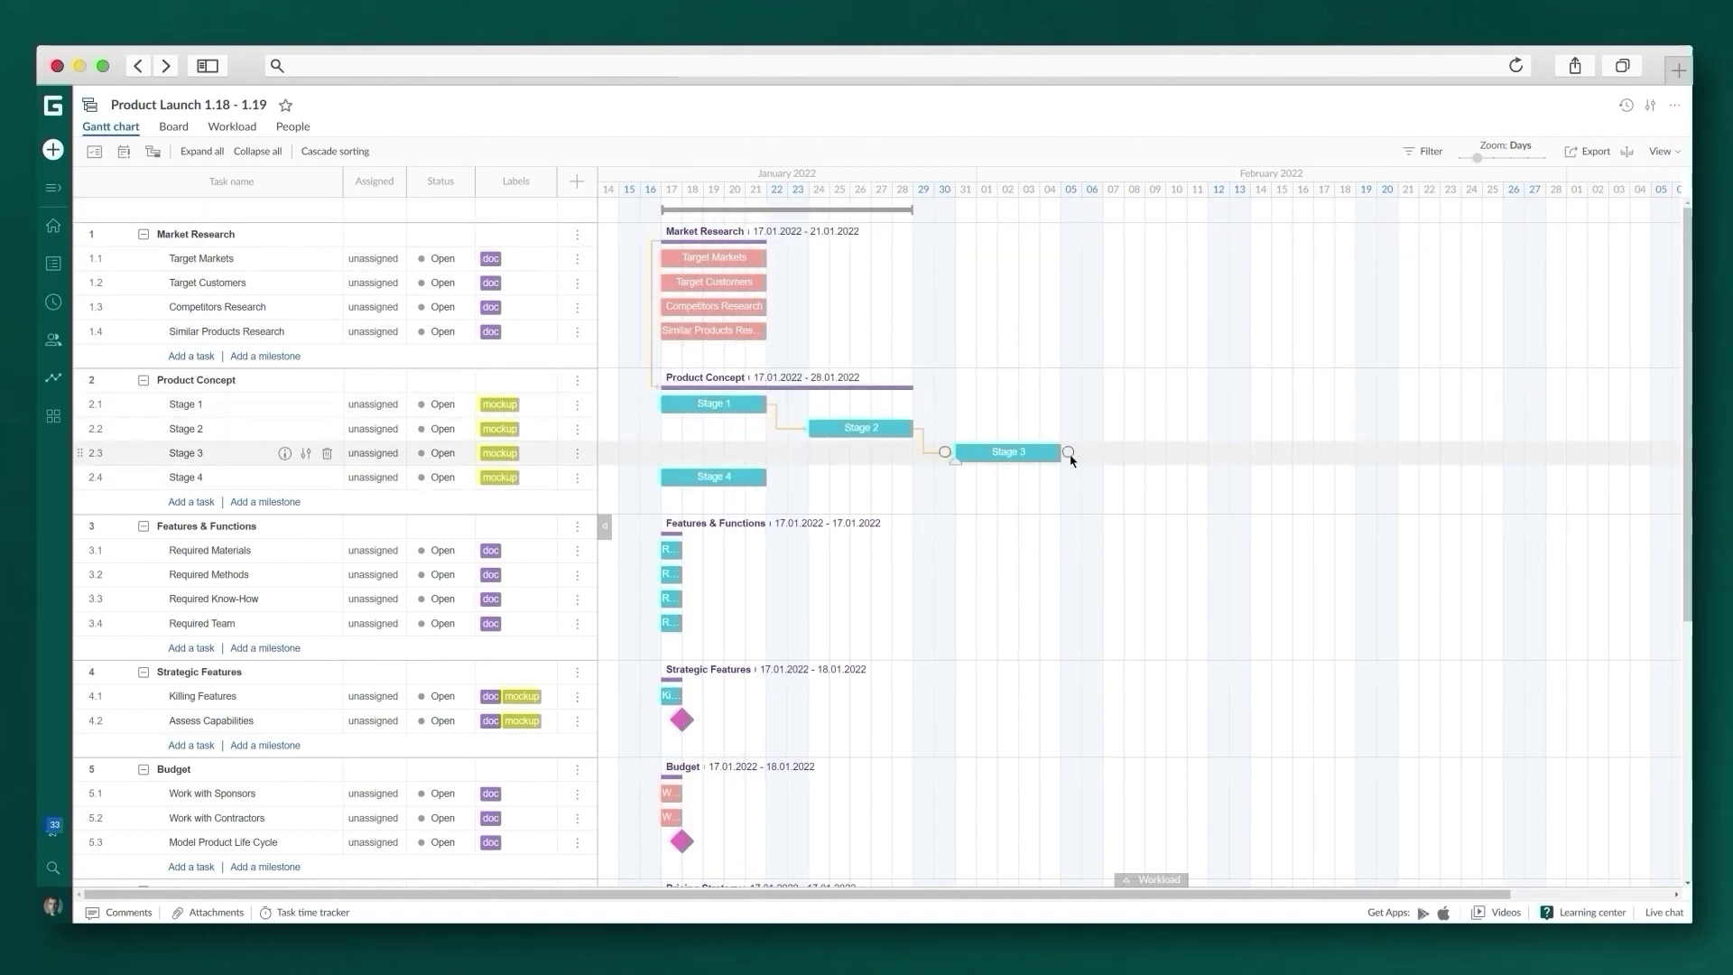
{"action": "left_click_drag", "start_coordinate": [1062, 453], "coordinate": [665, 478]}
Extend Features & Functions to 21.01.2022, chain its Required tasks, and end Killing Features 27.01.2022.
{"action": "mouse_move", "coordinate": [681, 550]}
{"action": "left_mouse_down"}
{"action": "mouse_move", "coordinate": [764, 550]}
{"action": "mouse_move", "coordinate": [763, 603]}
{"action": "mouse_move", "coordinate": [713, 564]}
{"action": "mouse_move", "coordinate": [664, 574]}
{"action": "left_mouse_up"}
{"action": "left_click_drag", "start_coordinate": [916, 574], "coordinate": [654, 603]}
{"action": "left_click_drag", "start_coordinate": [680, 622], "coordinate": [763, 622]}
{"action": "left_click_drag", "start_coordinate": [1062, 598], "coordinate": [664, 623]}
{"action": "left_click_drag", "start_coordinate": [680, 696], "coordinate": [893, 696]}
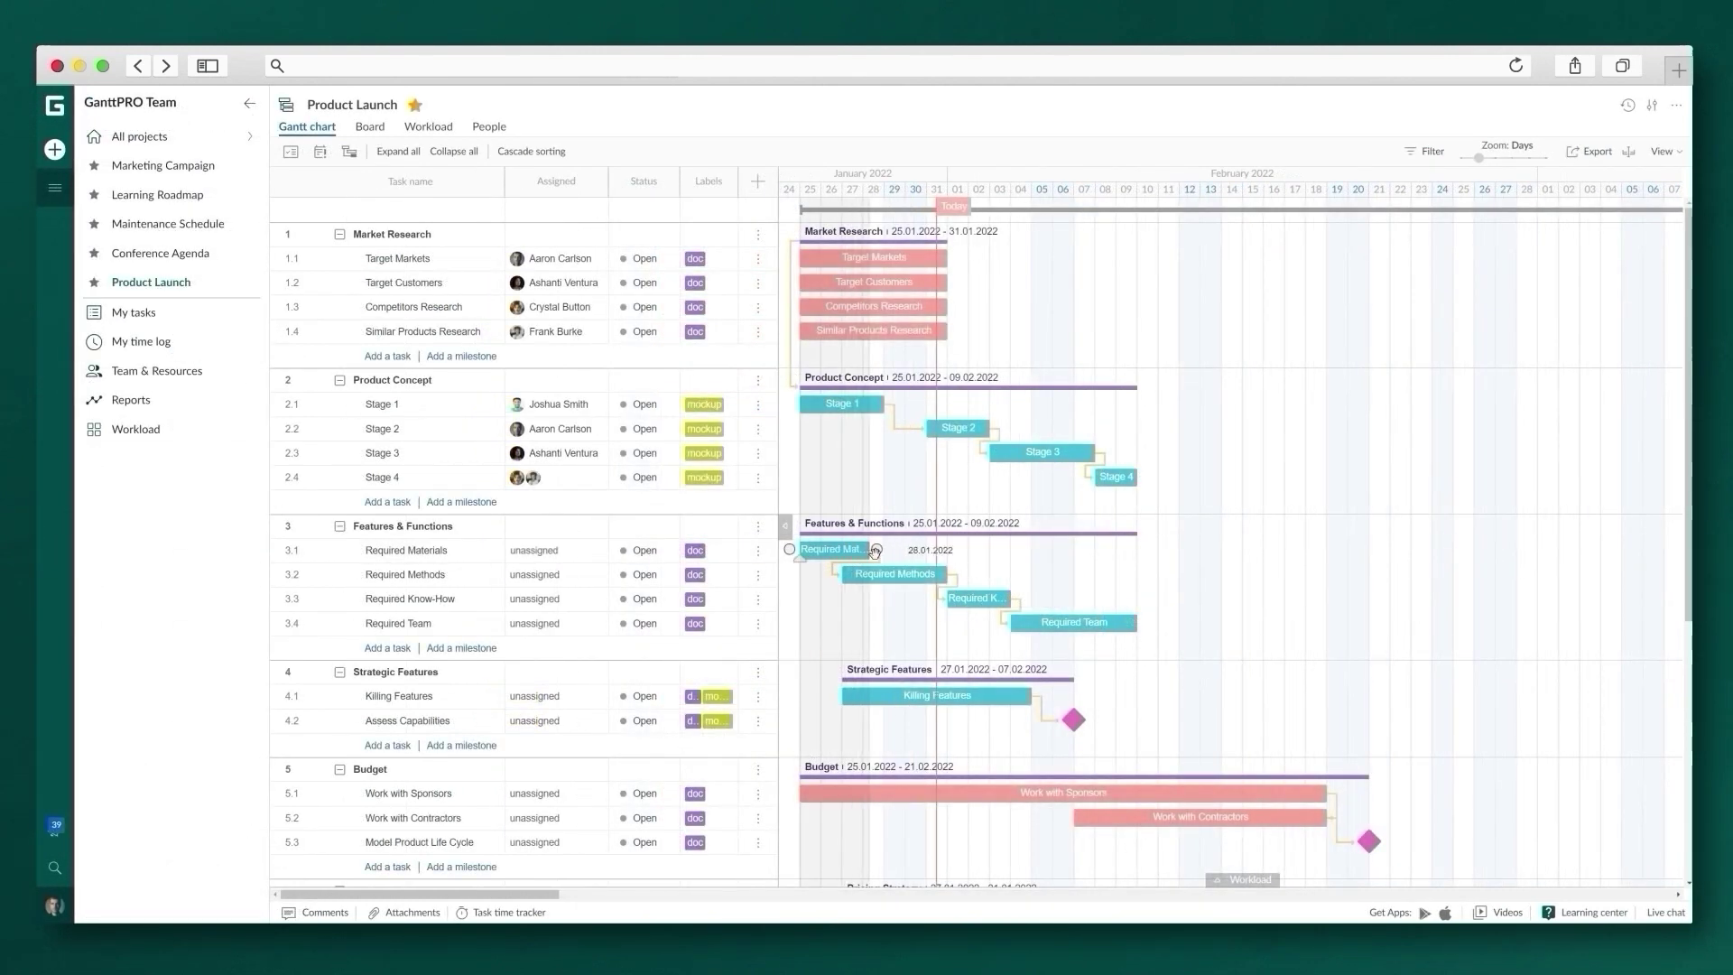
Move Required Methods to start after Required Materials and lengthen Required Know-How by a few days.
{"action": "left_click_drag", "start_coordinate": [888, 573], "coordinate": [1010, 573]}
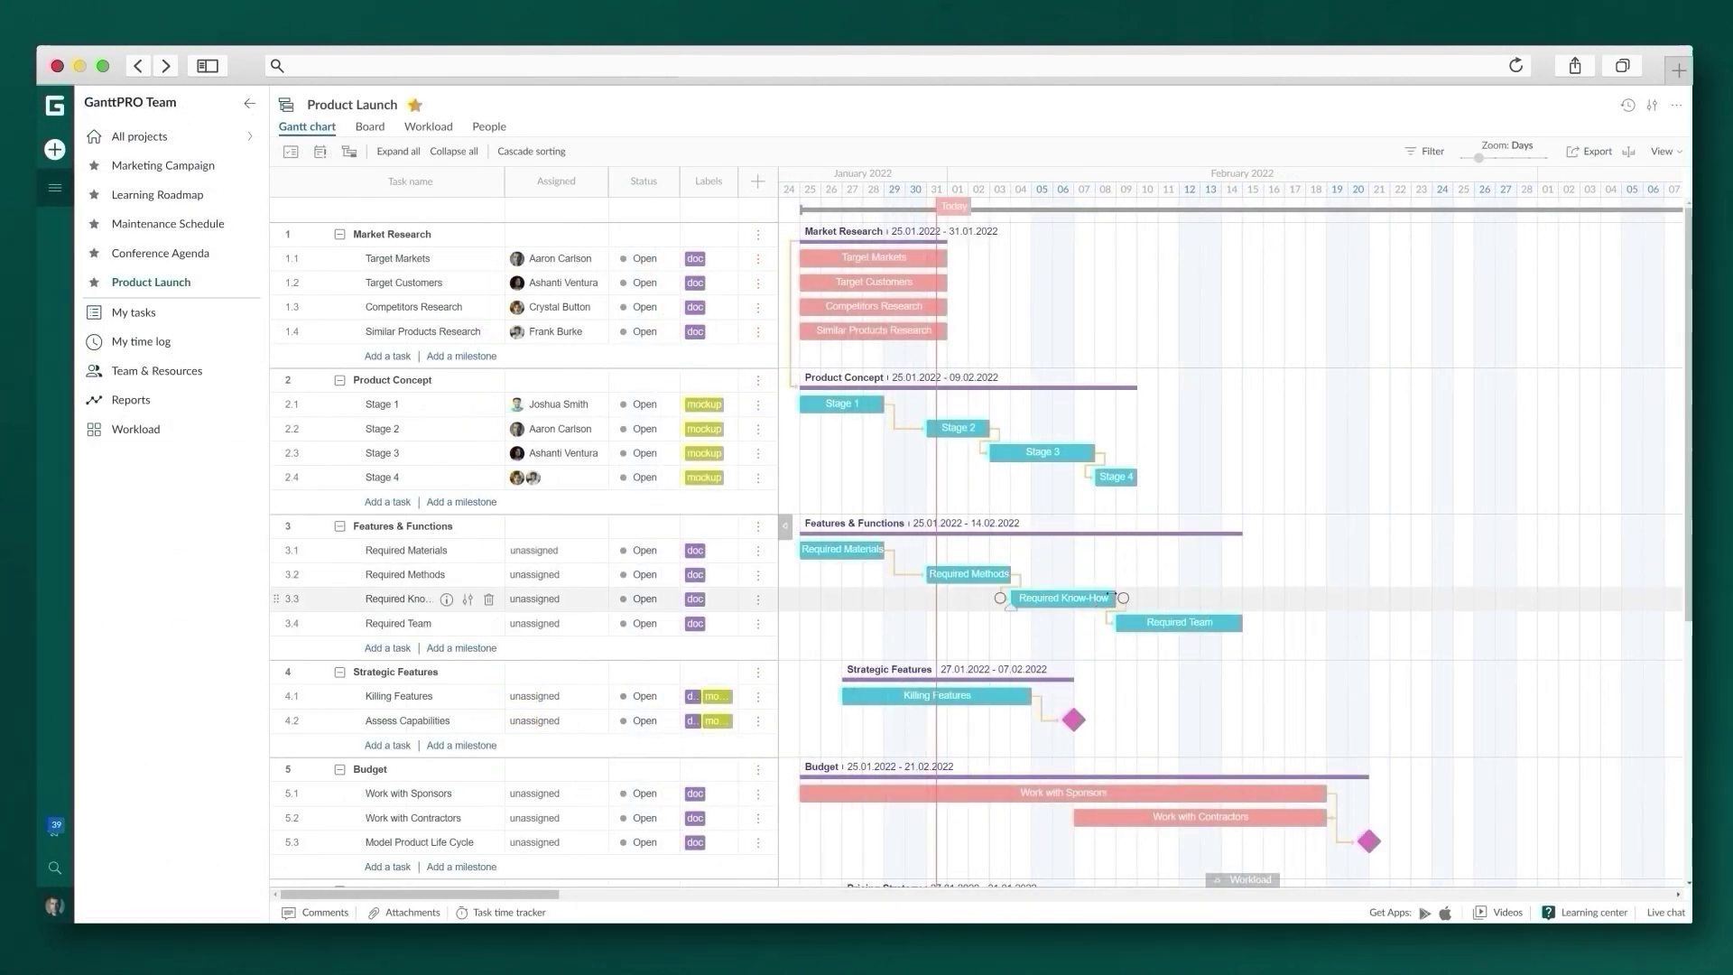
{"action": "left_click_drag", "start_coordinate": [1119, 597], "coordinate": [1157, 598]}
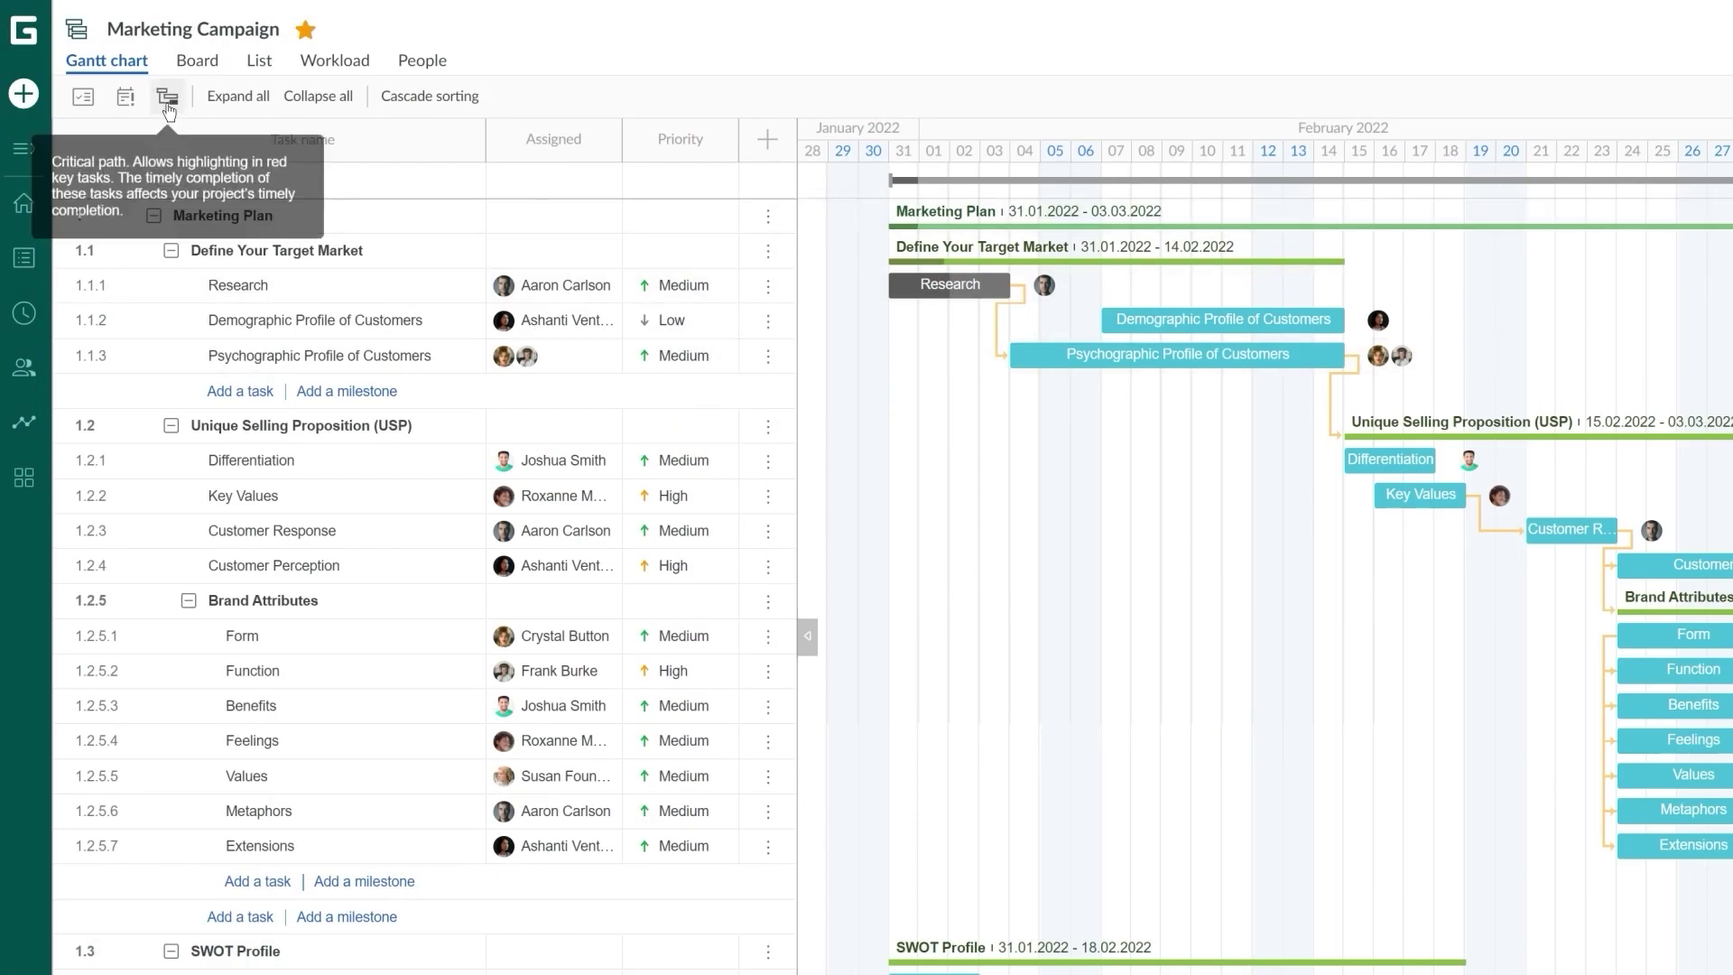
Highlight the critical path tasks on the Marketing Campaign chart.
{"action": "left_click", "coordinate": [167, 103]}
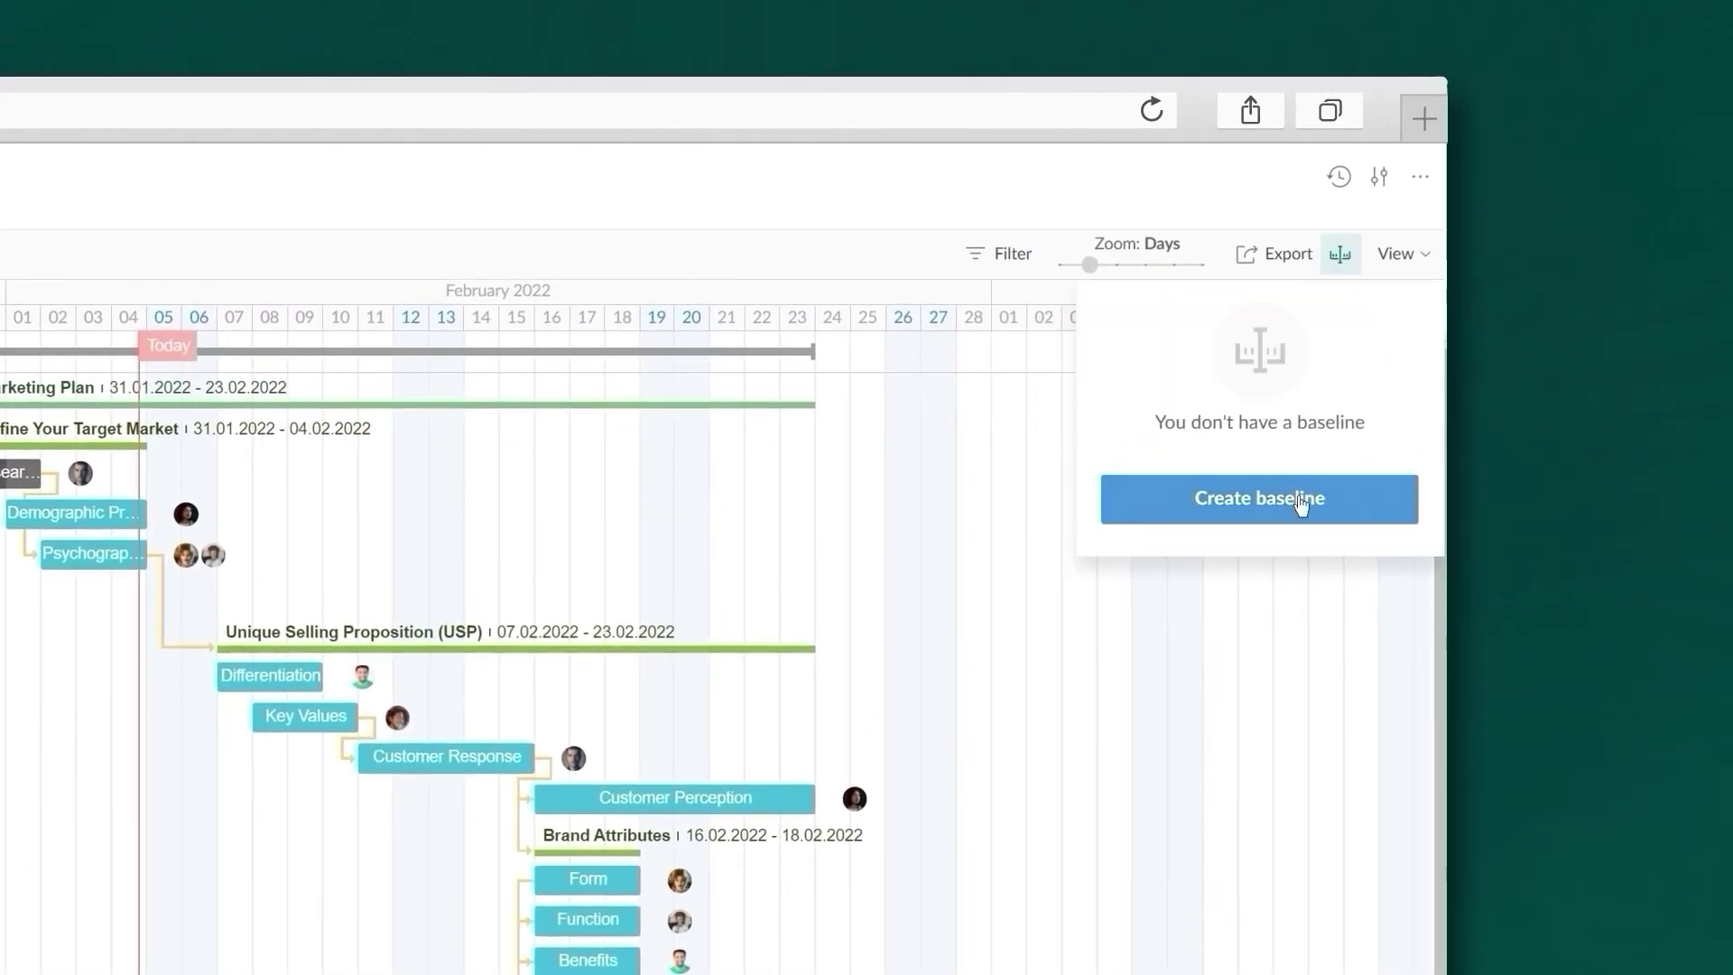
Create a baseline, extend Demographic Profile of Customers to 6 days, and push Differentiation later.
{"action": "left_click", "coordinate": [1298, 495]}
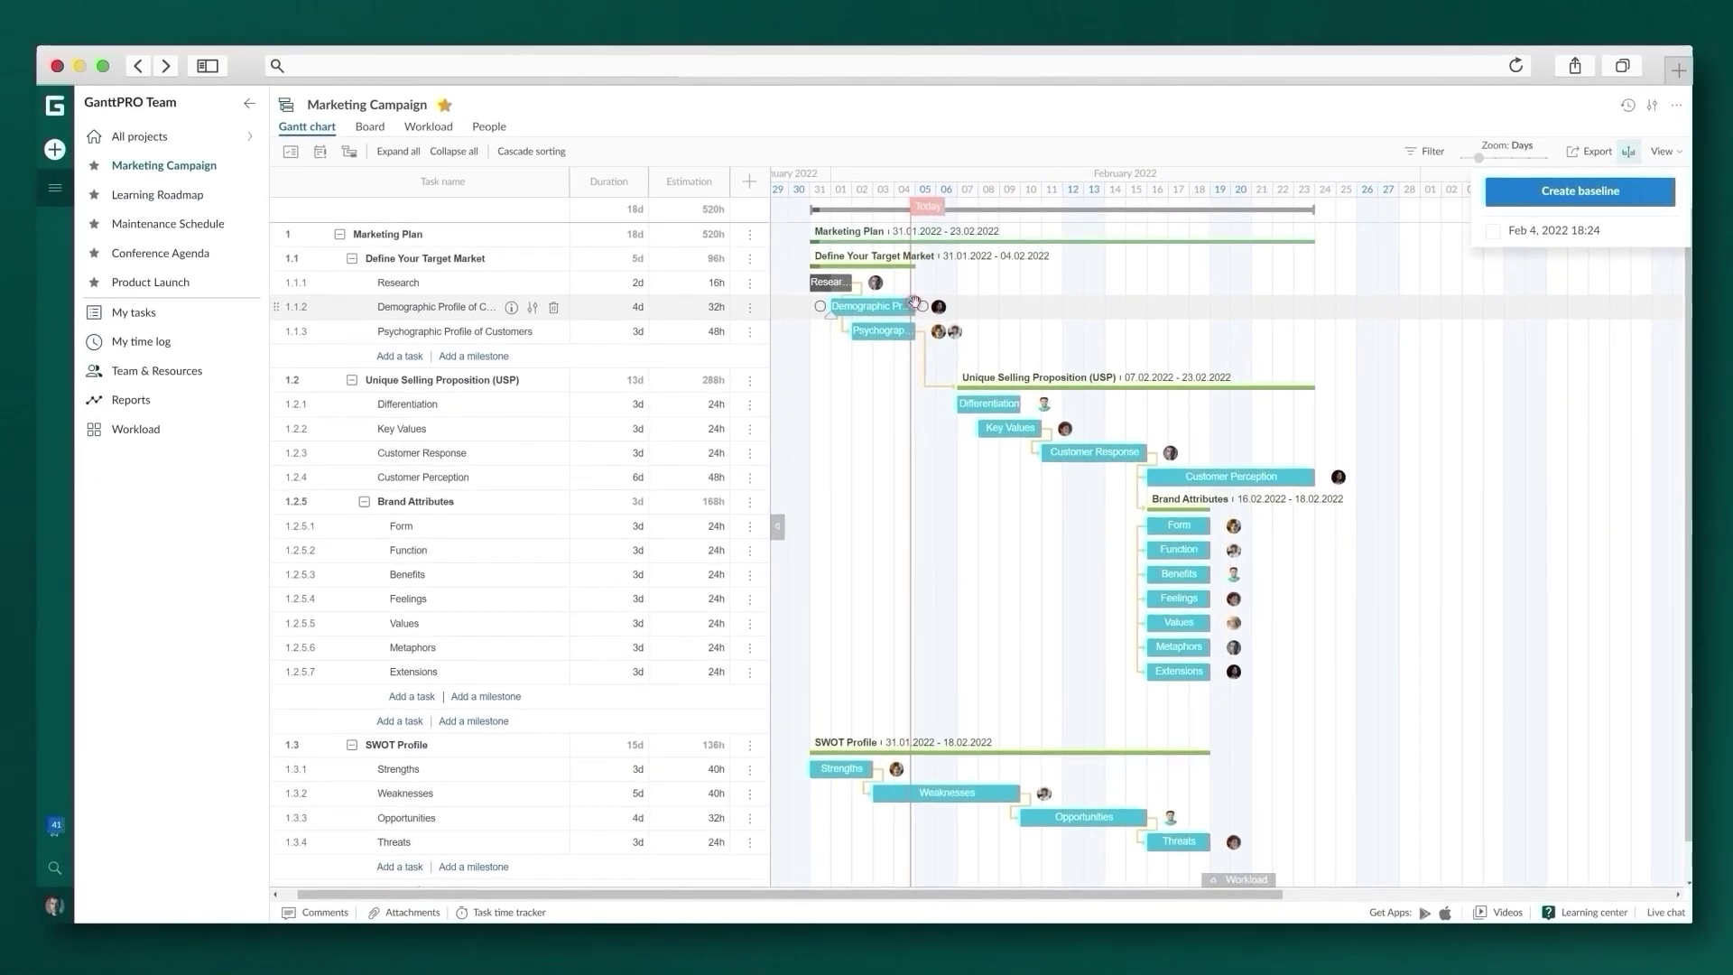
{"action": "left_click_drag", "start_coordinate": [769, 345], "coordinate": [860, 350]}
{"action": "left_click_drag", "start_coordinate": [996, 309], "coordinate": [1000, 317]}
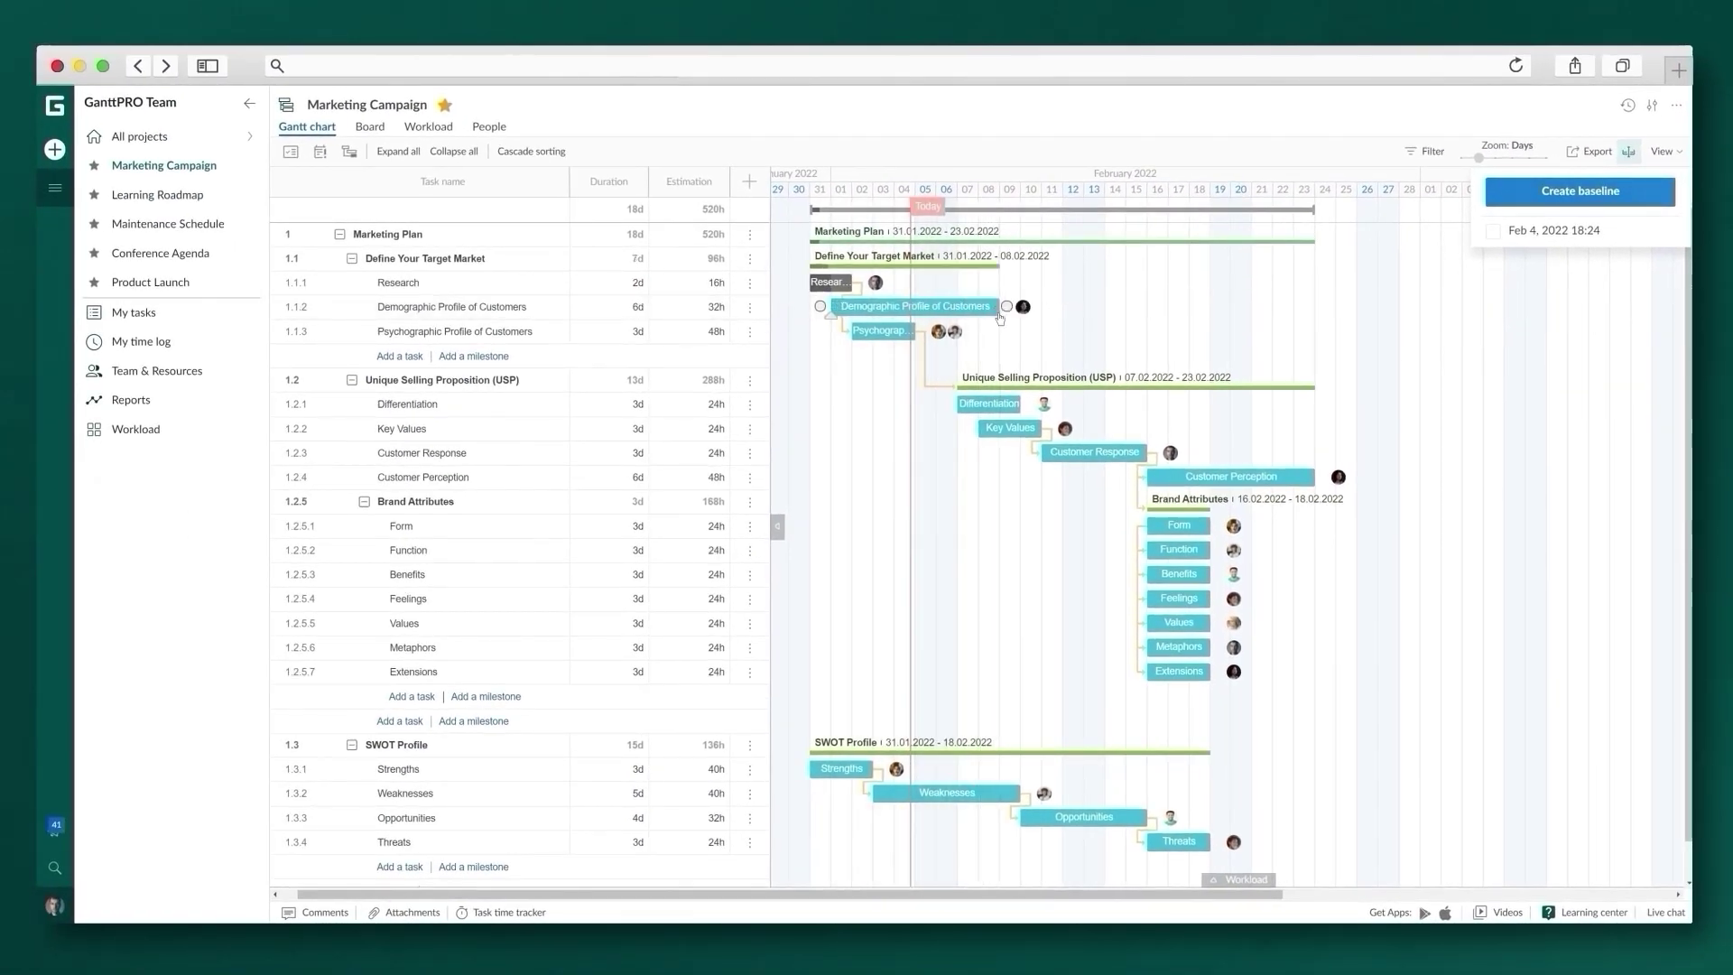
{"action": "left_click_drag", "start_coordinate": [997, 403], "coordinate": [1040, 406]}
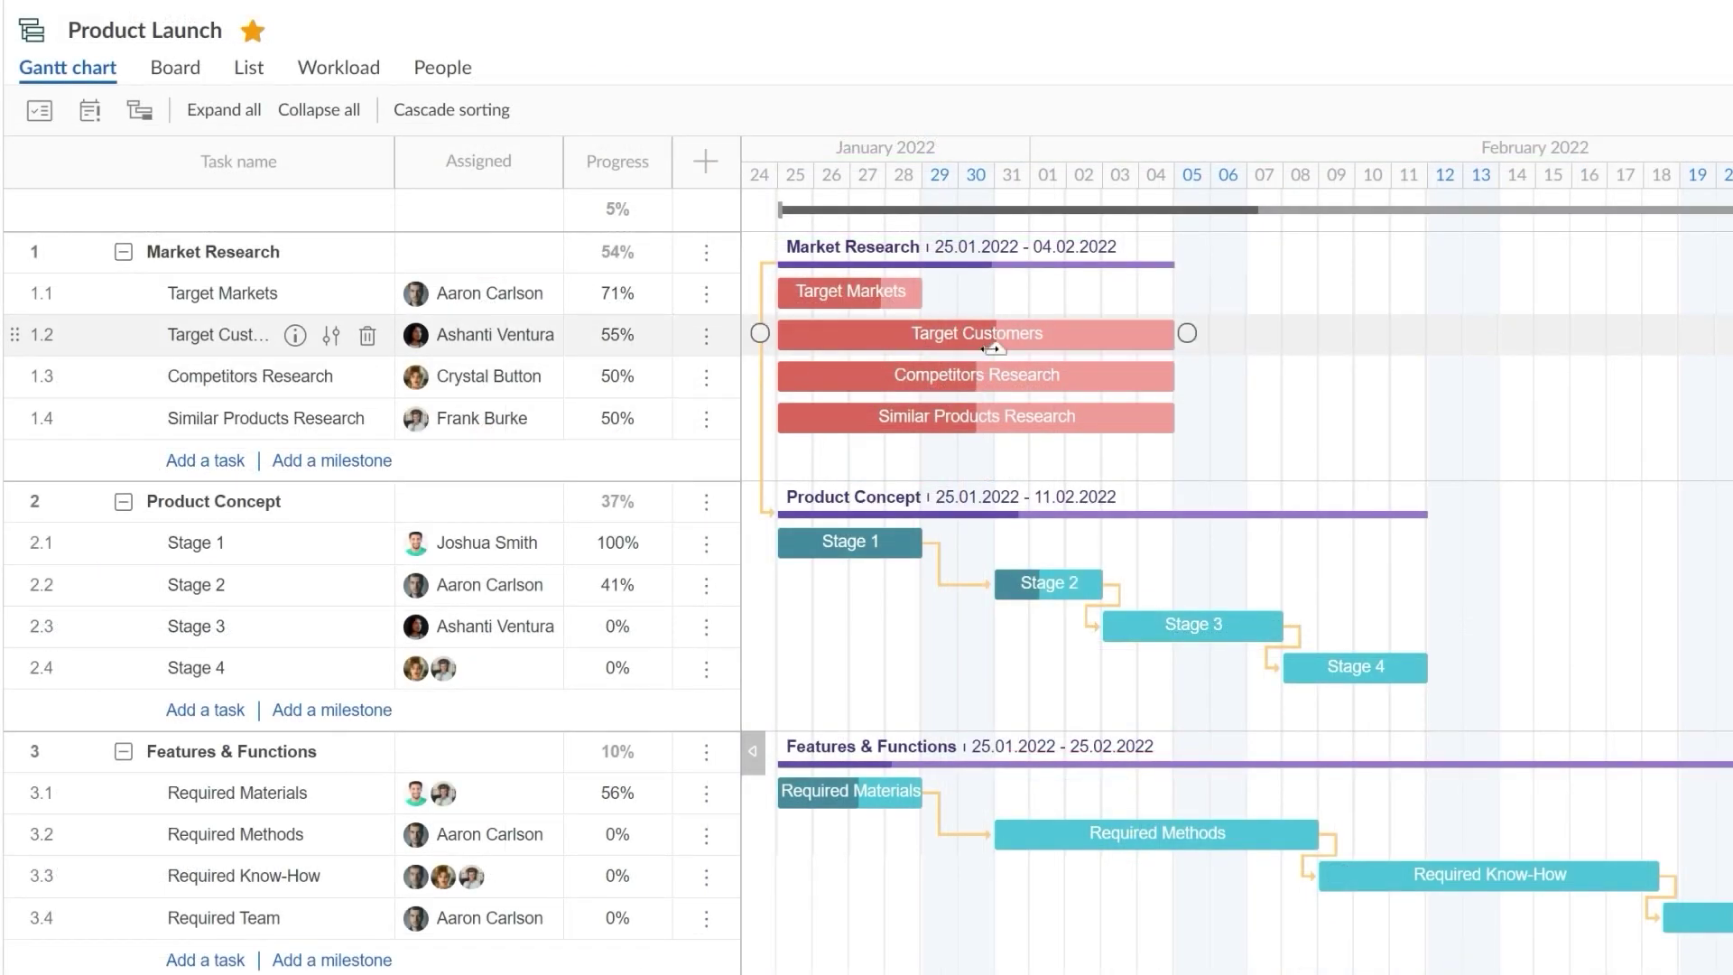
Set Target Customers progress to 70% and bring up that task's details.
{"action": "left_click_drag", "start_coordinate": [990, 348], "coordinate": [1054, 356]}
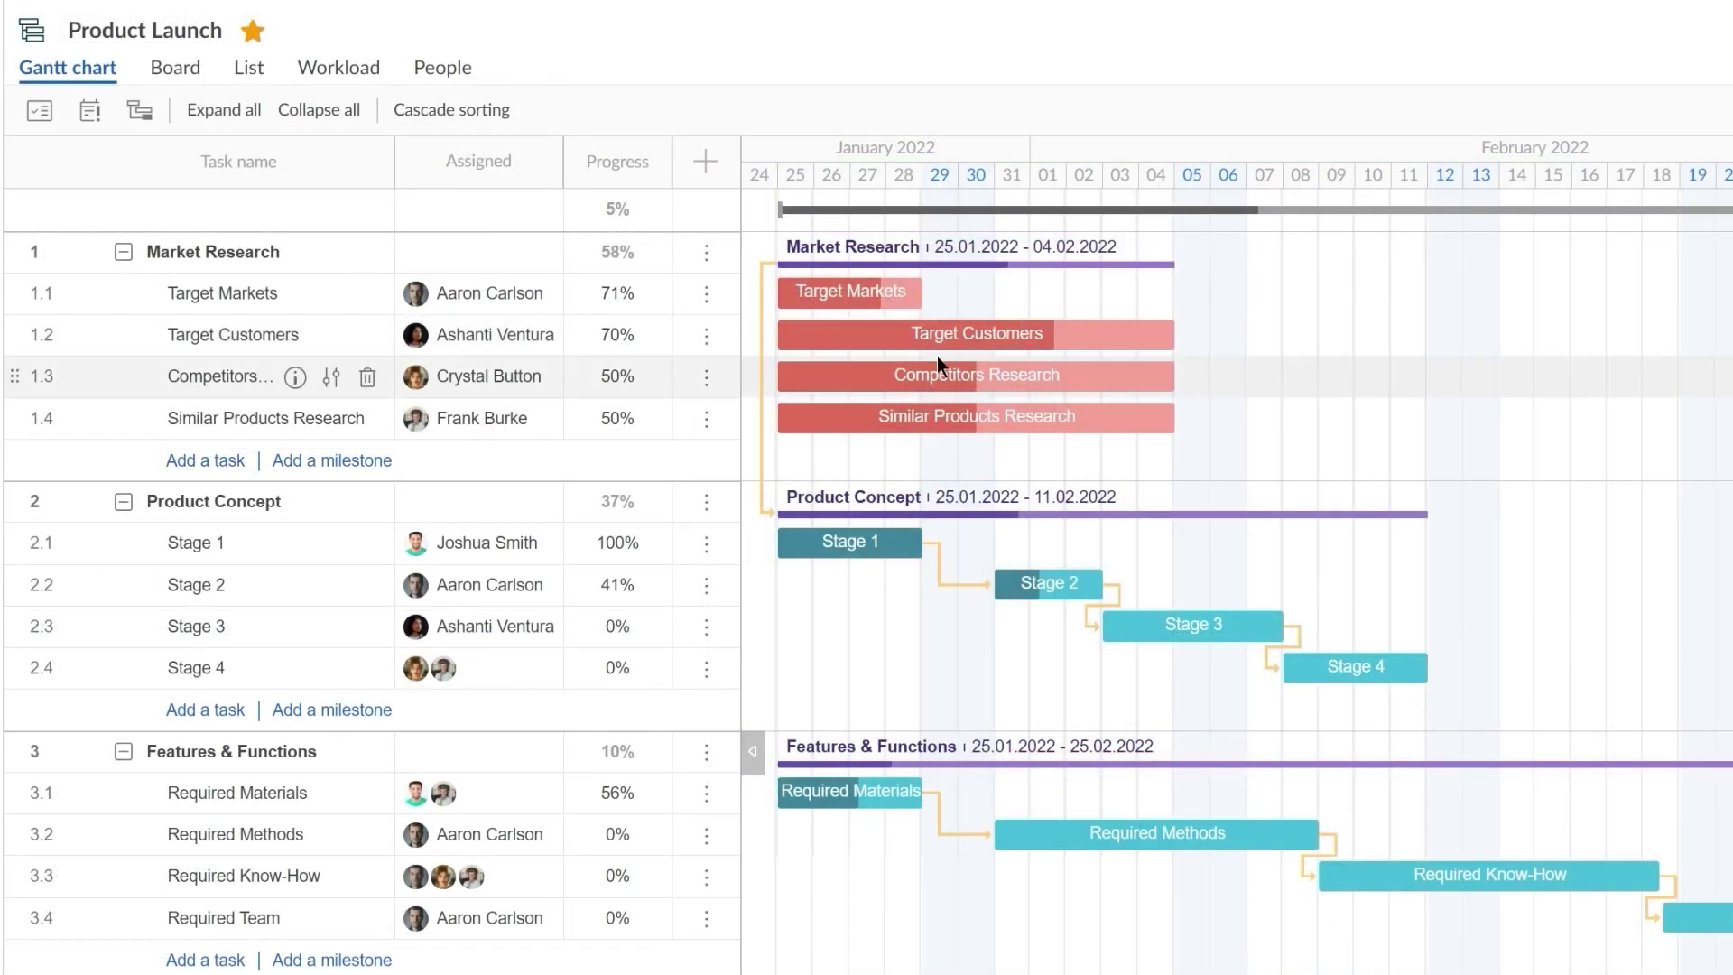
{"action": "left_click", "coordinate": [330, 336]}
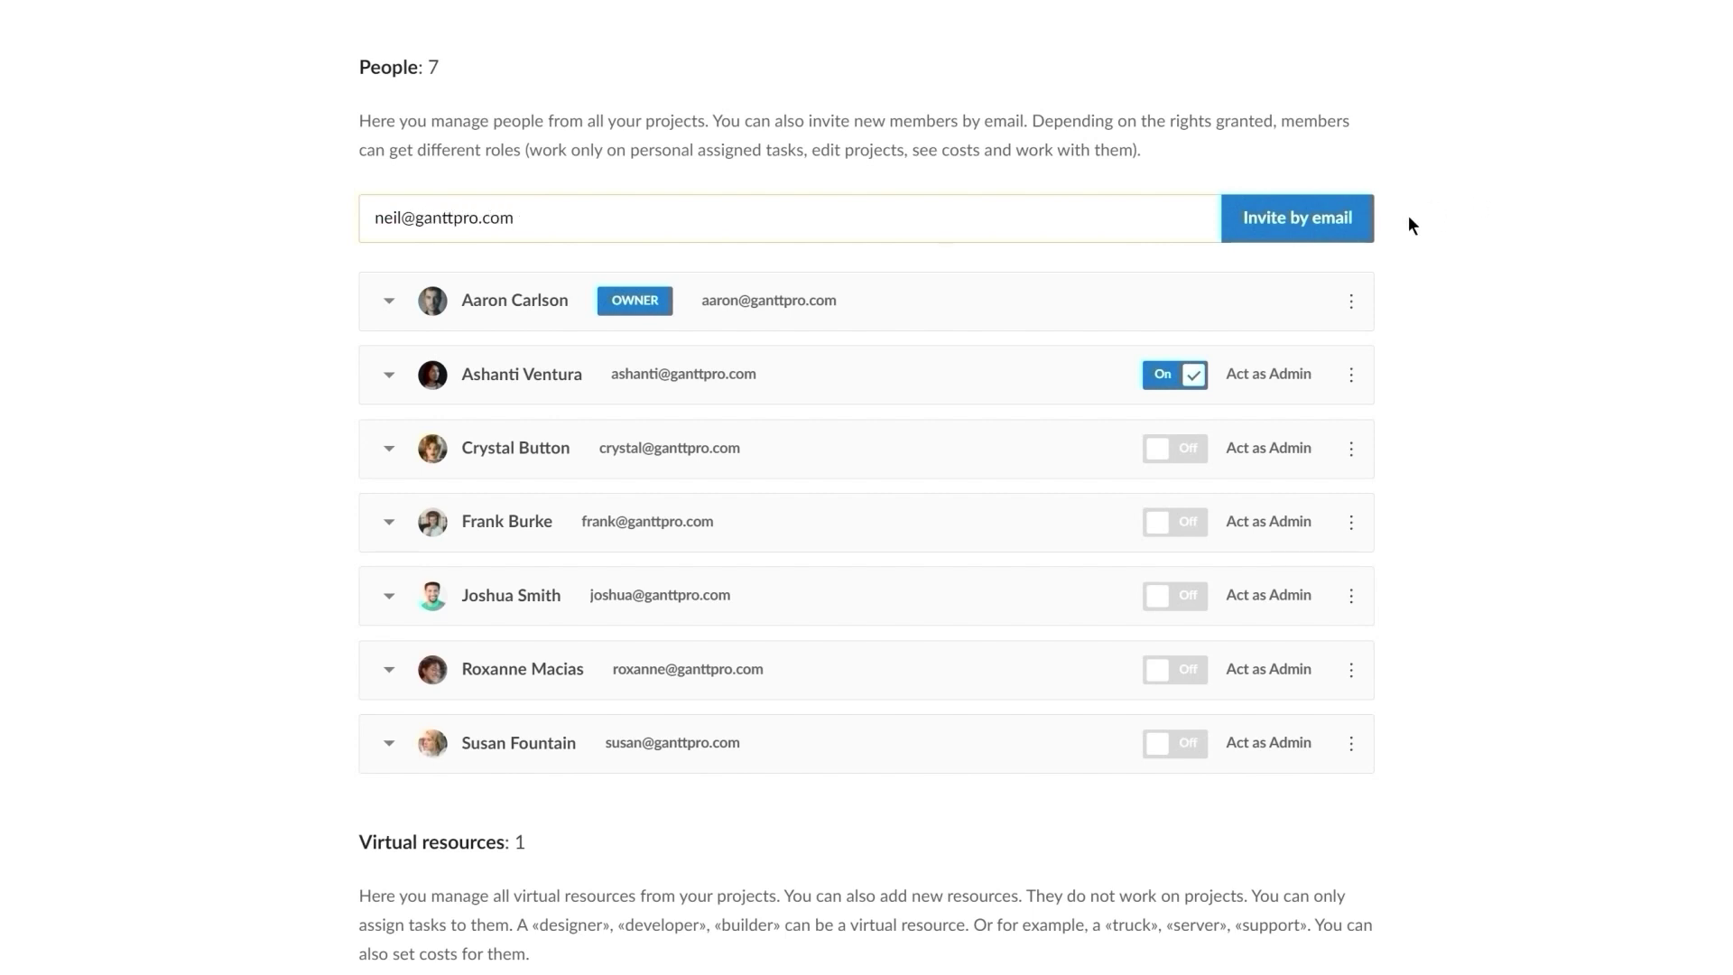
Send an e-mail invitation to the new member from the Team & Resources page.
{"action": "left_click", "coordinate": [1338, 232]}
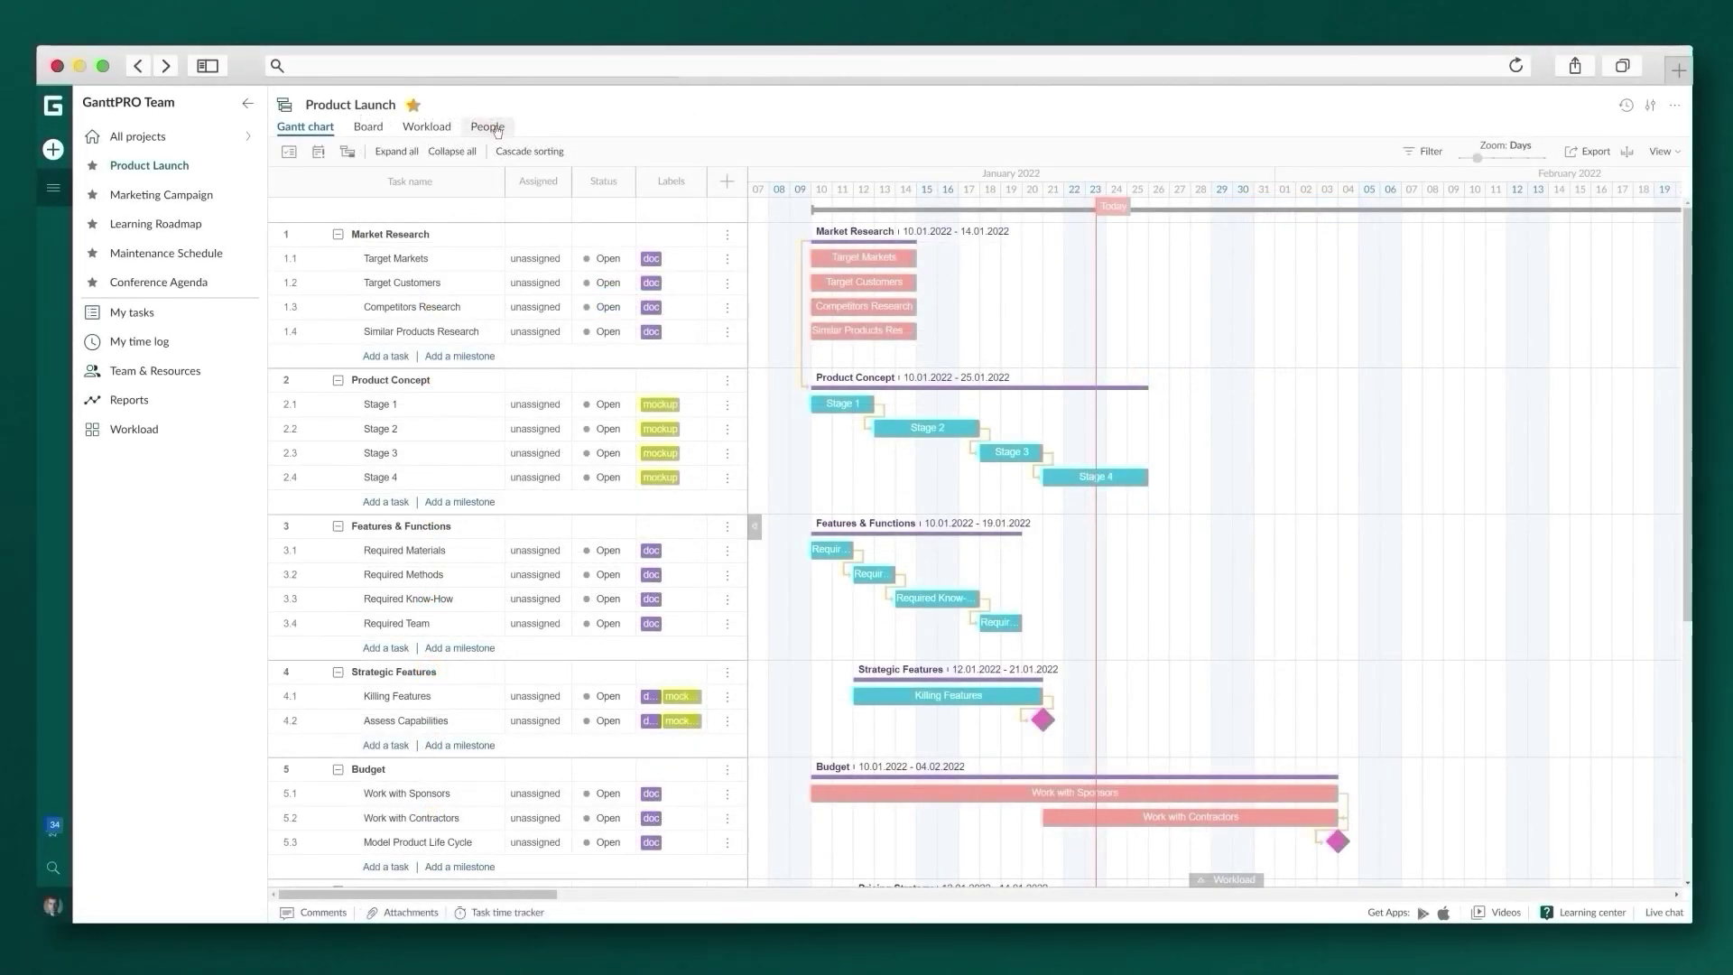
Add four existing team members to the Product Launch project's People list.
{"action": "left_click", "coordinate": [488, 127]}
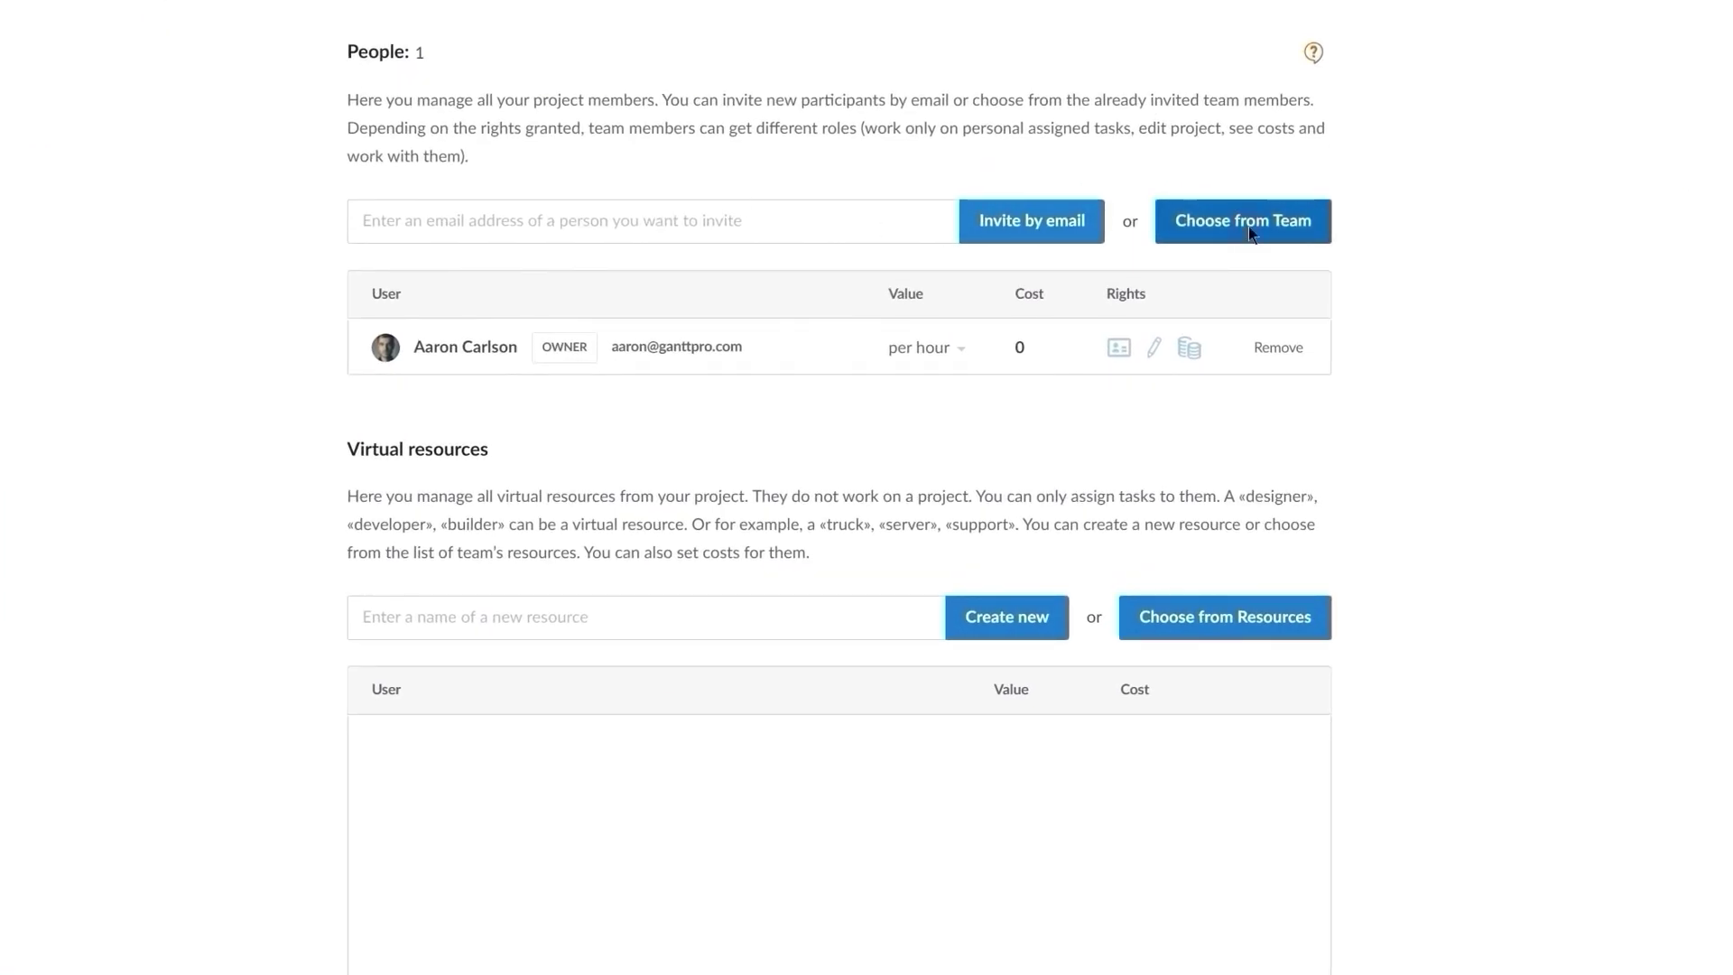
{"action": "left_click", "coordinate": [1248, 225]}
{"action": "left_click", "coordinate": [713, 312]}
{"action": "left_click", "coordinate": [648, 316]}
{"action": "left_click", "coordinate": [631, 316]}
{"action": "left_click", "coordinate": [643, 365]}
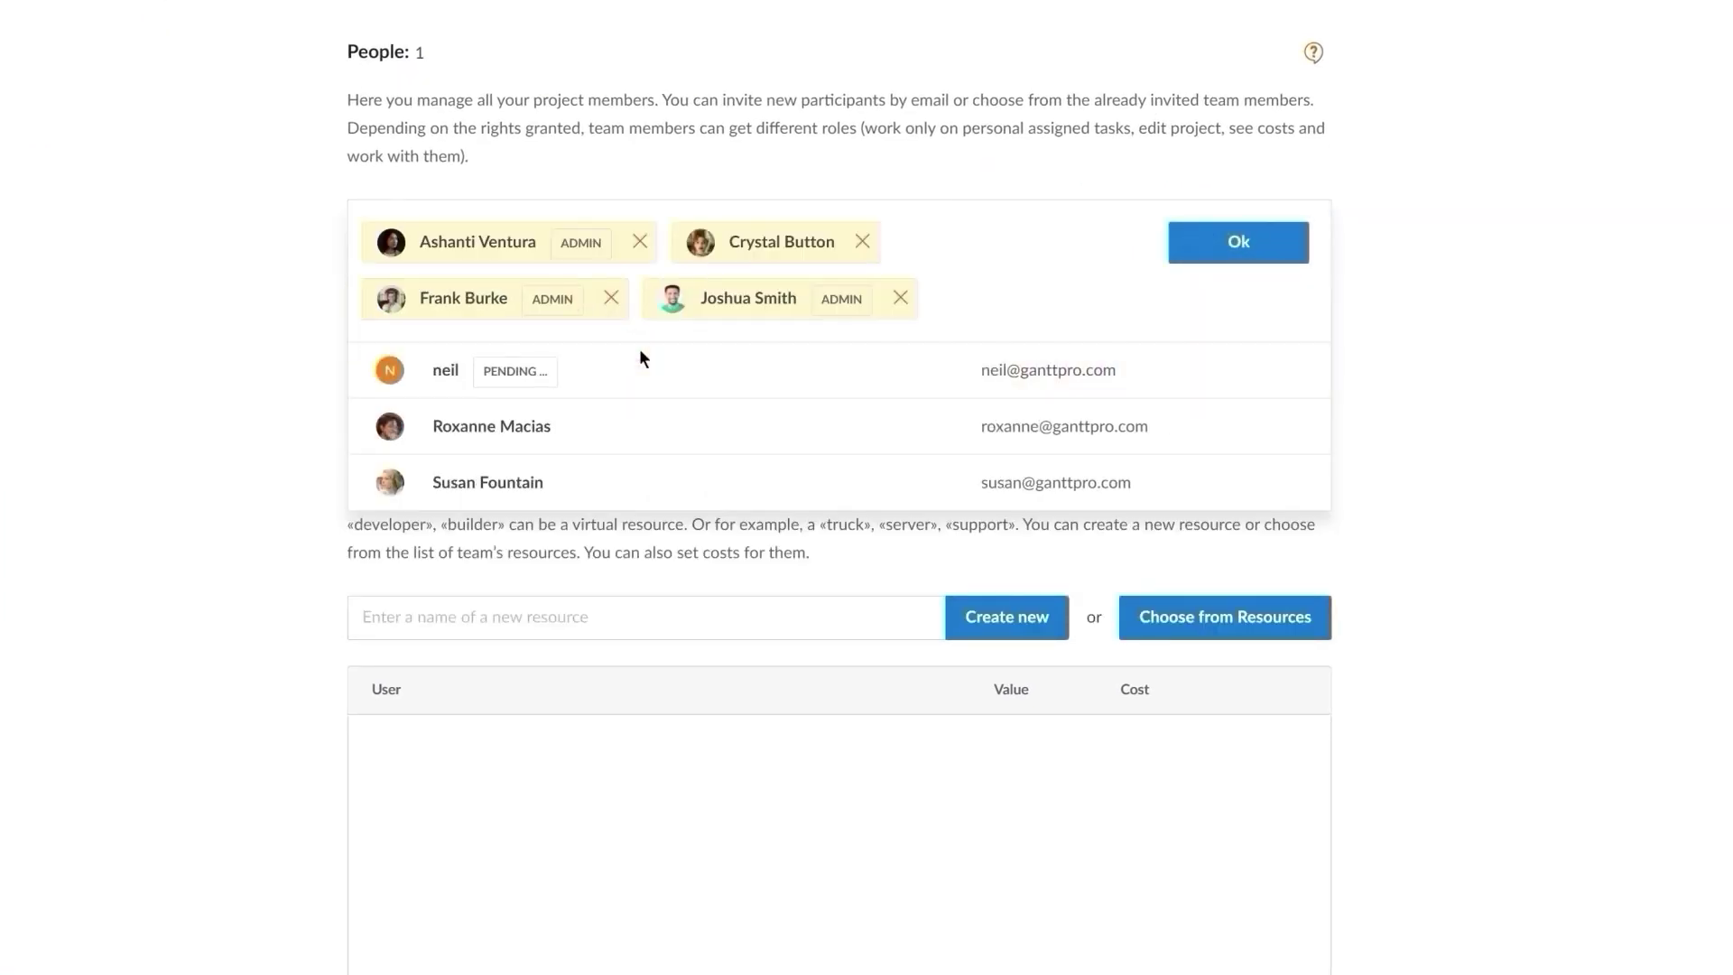
{"action": "left_click", "coordinate": [1241, 241]}
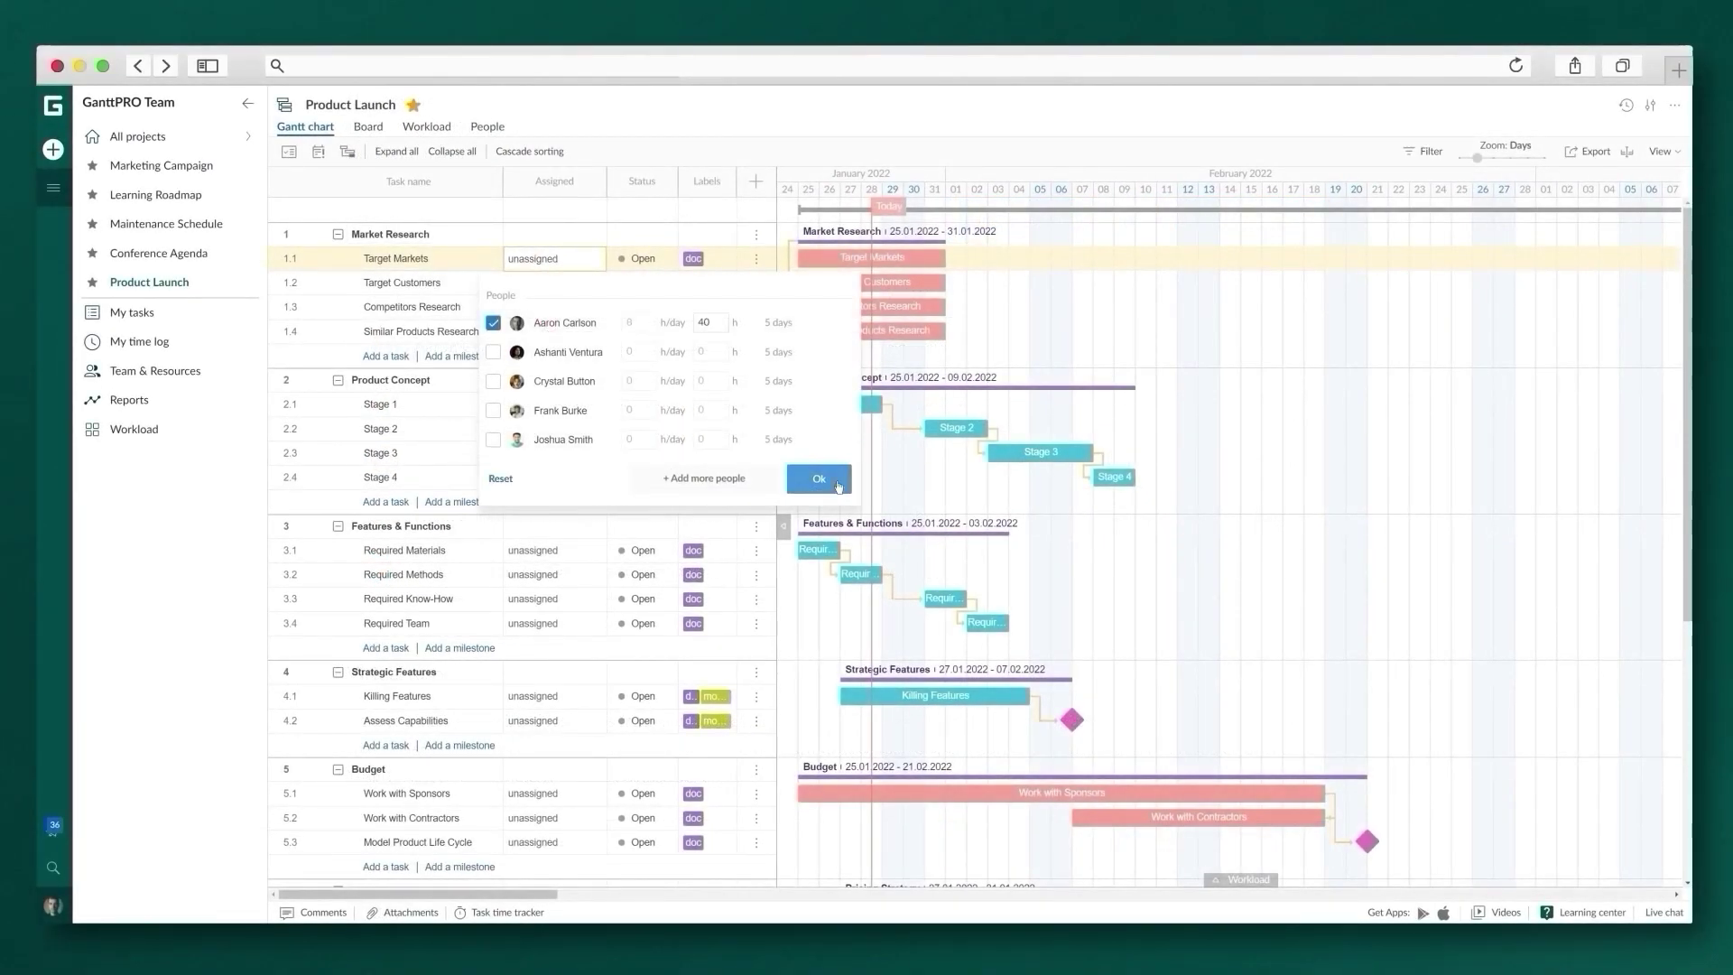
Assign team members to the first Market Research tasks, including Target Customers.
{"action": "left_click", "coordinate": [554, 311]}
{"action": "left_click", "coordinate": [541, 283]}
{"action": "left_click", "coordinate": [532, 376]}
{"action": "left_click", "coordinate": [812, 501]}
Tick three people for Required Know-How in the People picker, each allotted 40 hours.
{"action": "left_click", "coordinate": [541, 307]}
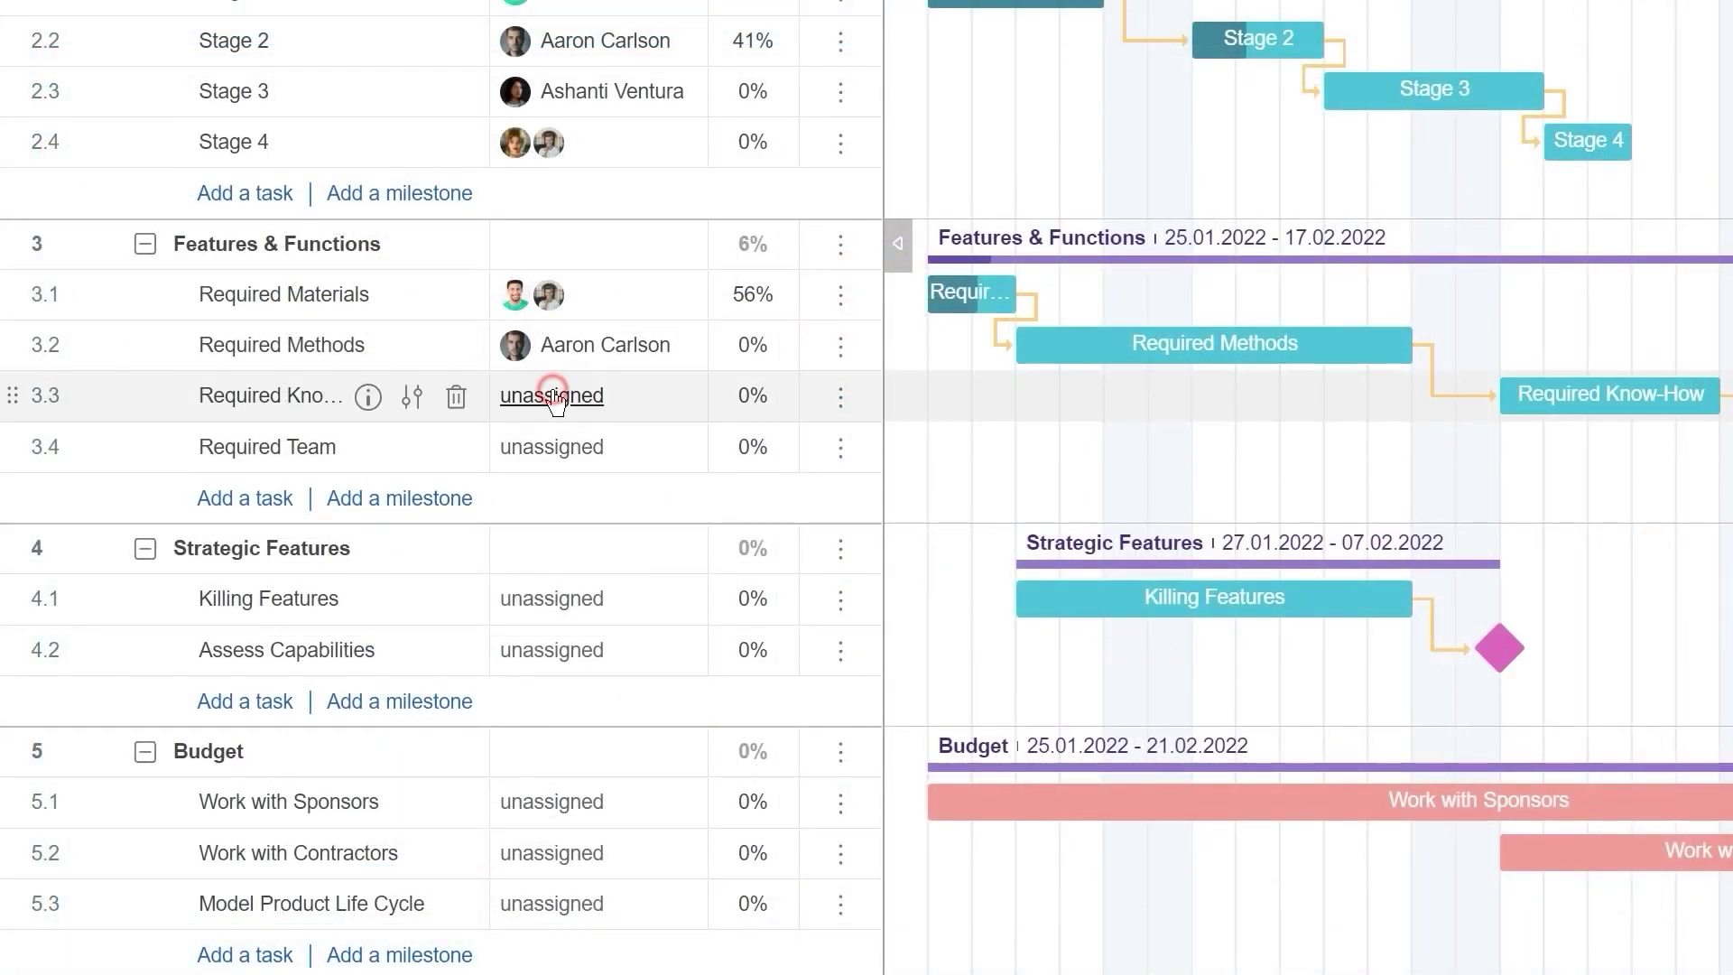
{"action": "left_click", "coordinate": [552, 396]}
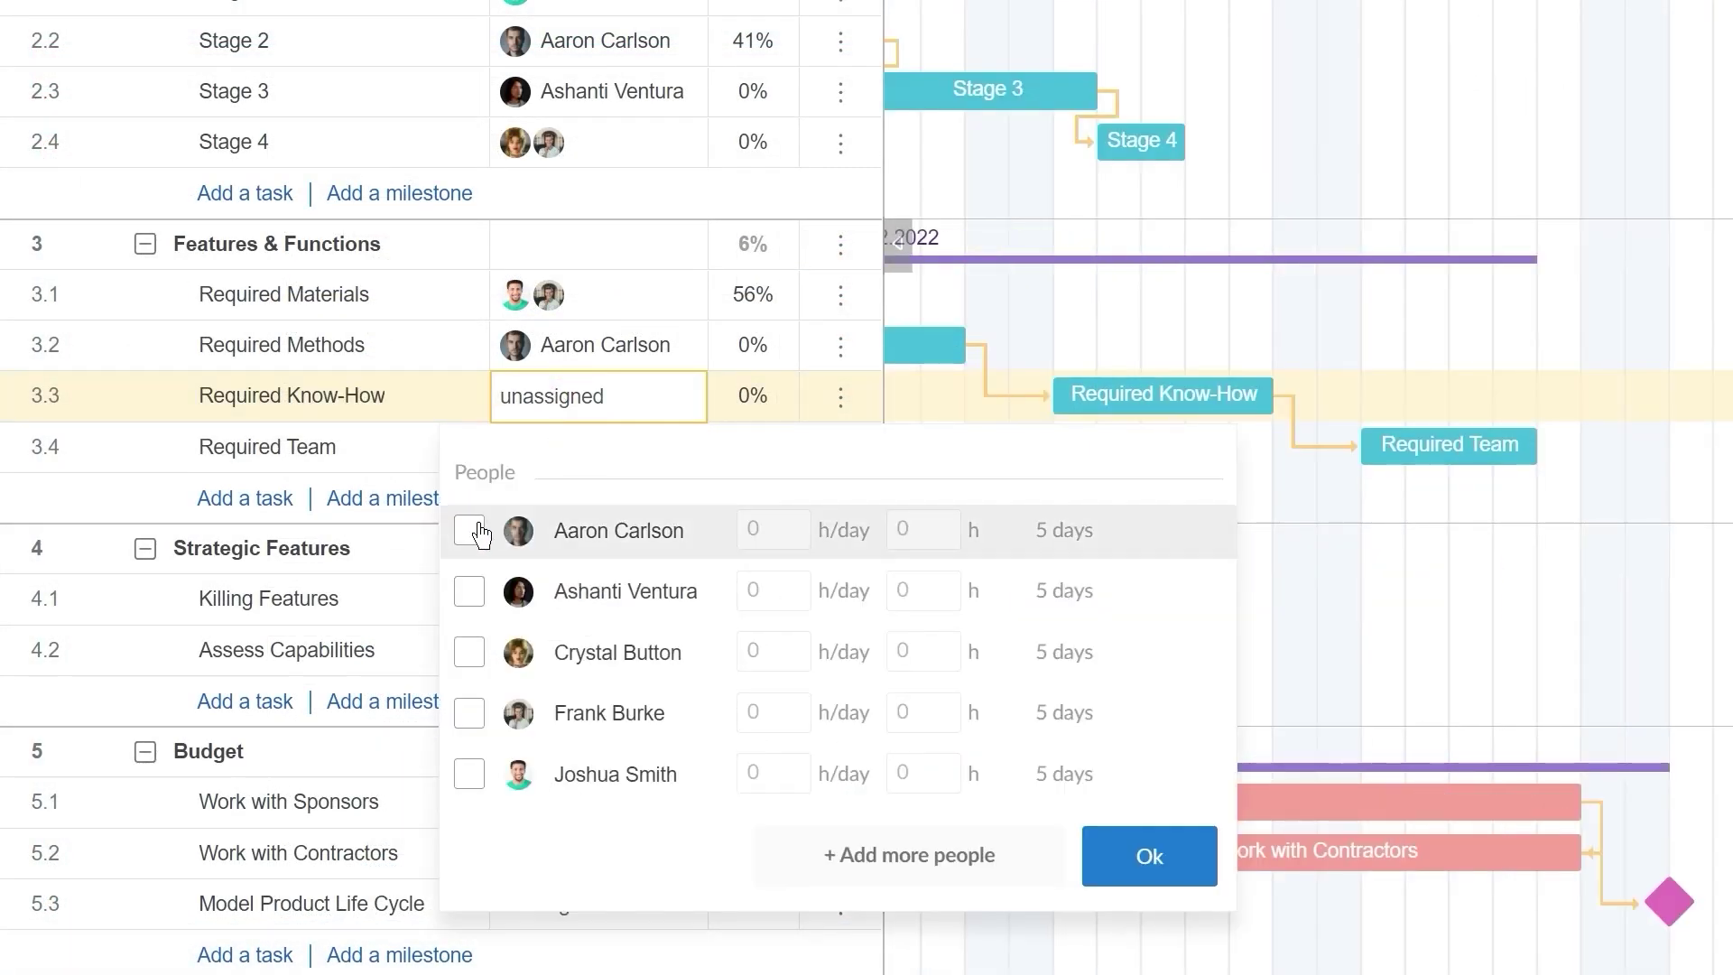
{"action": "left_click", "coordinate": [468, 715]}
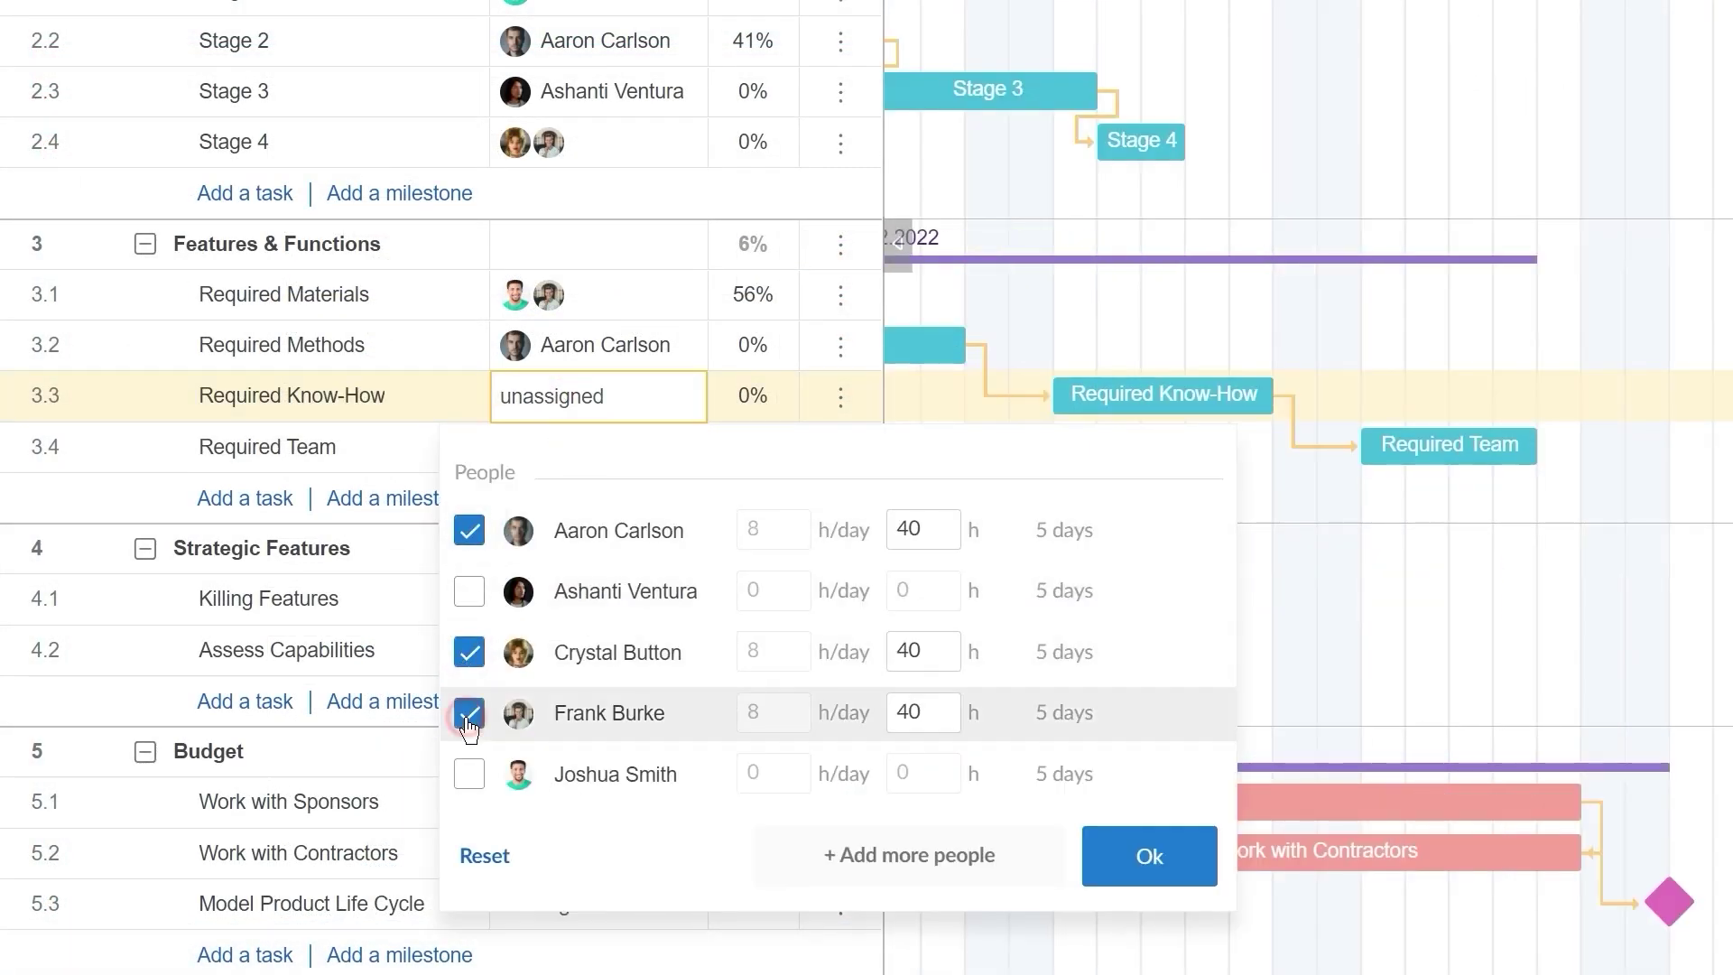
{"action": "left_click", "coordinate": [1132, 851]}
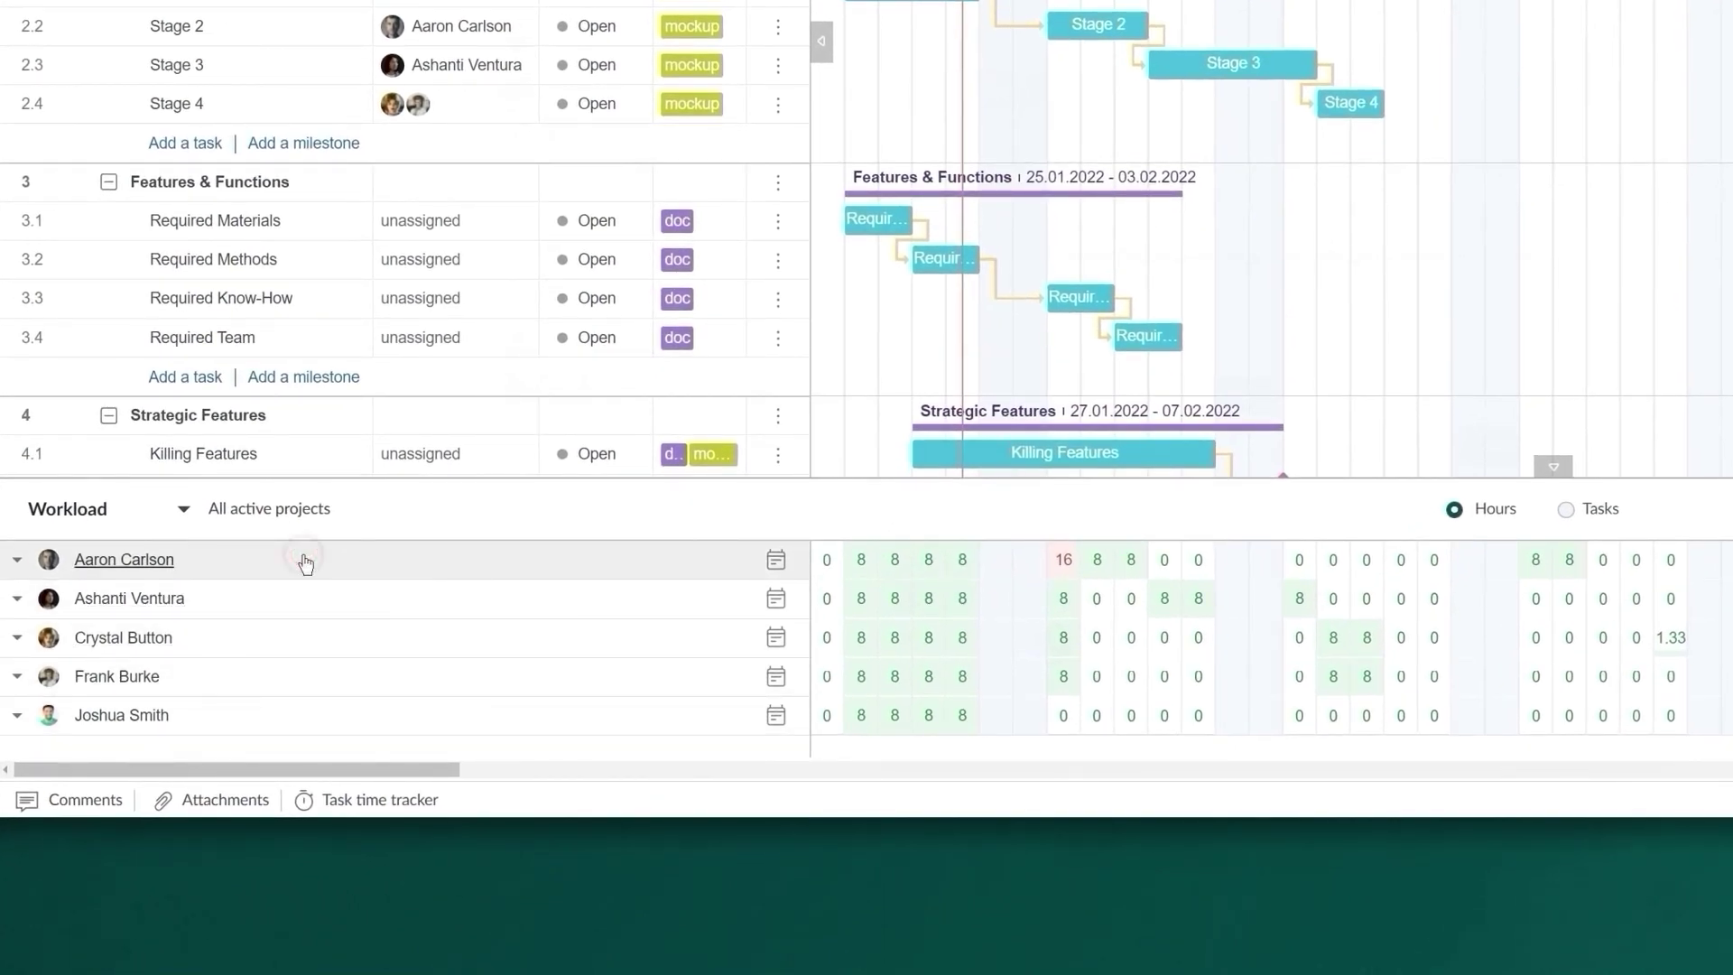
Expand a member's workload tasks, then view workload across all projects.
{"action": "left_click", "coordinate": [305, 561]}
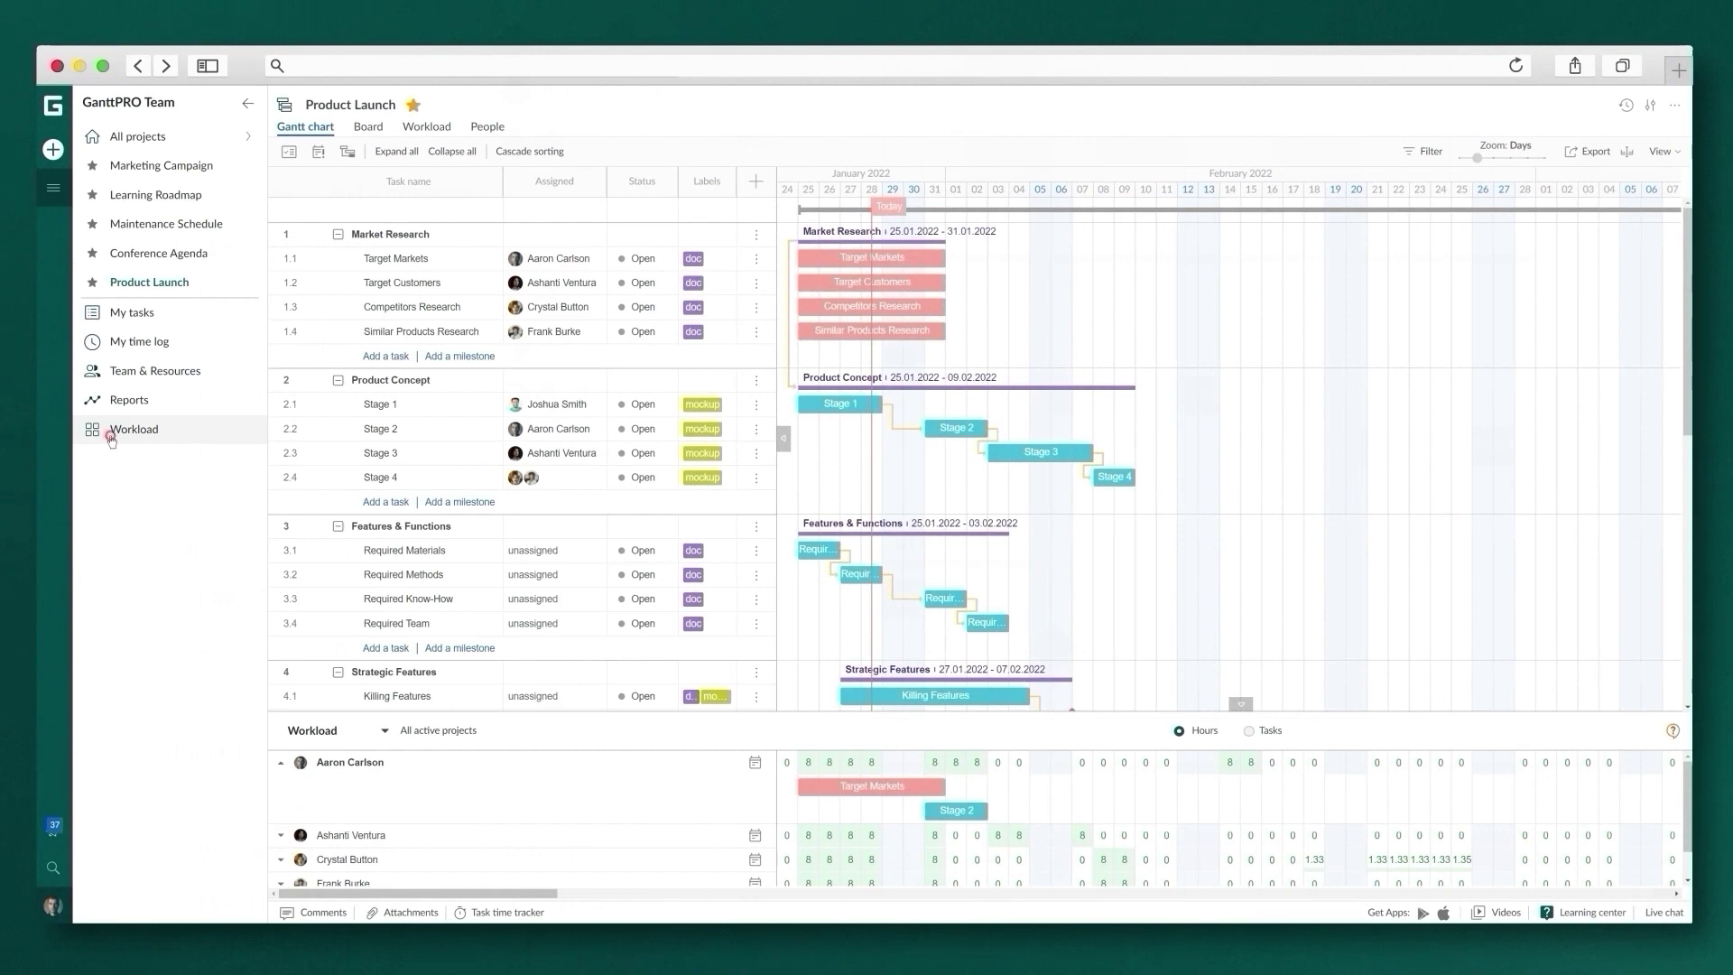
{"action": "left_click", "coordinate": [111, 437]}
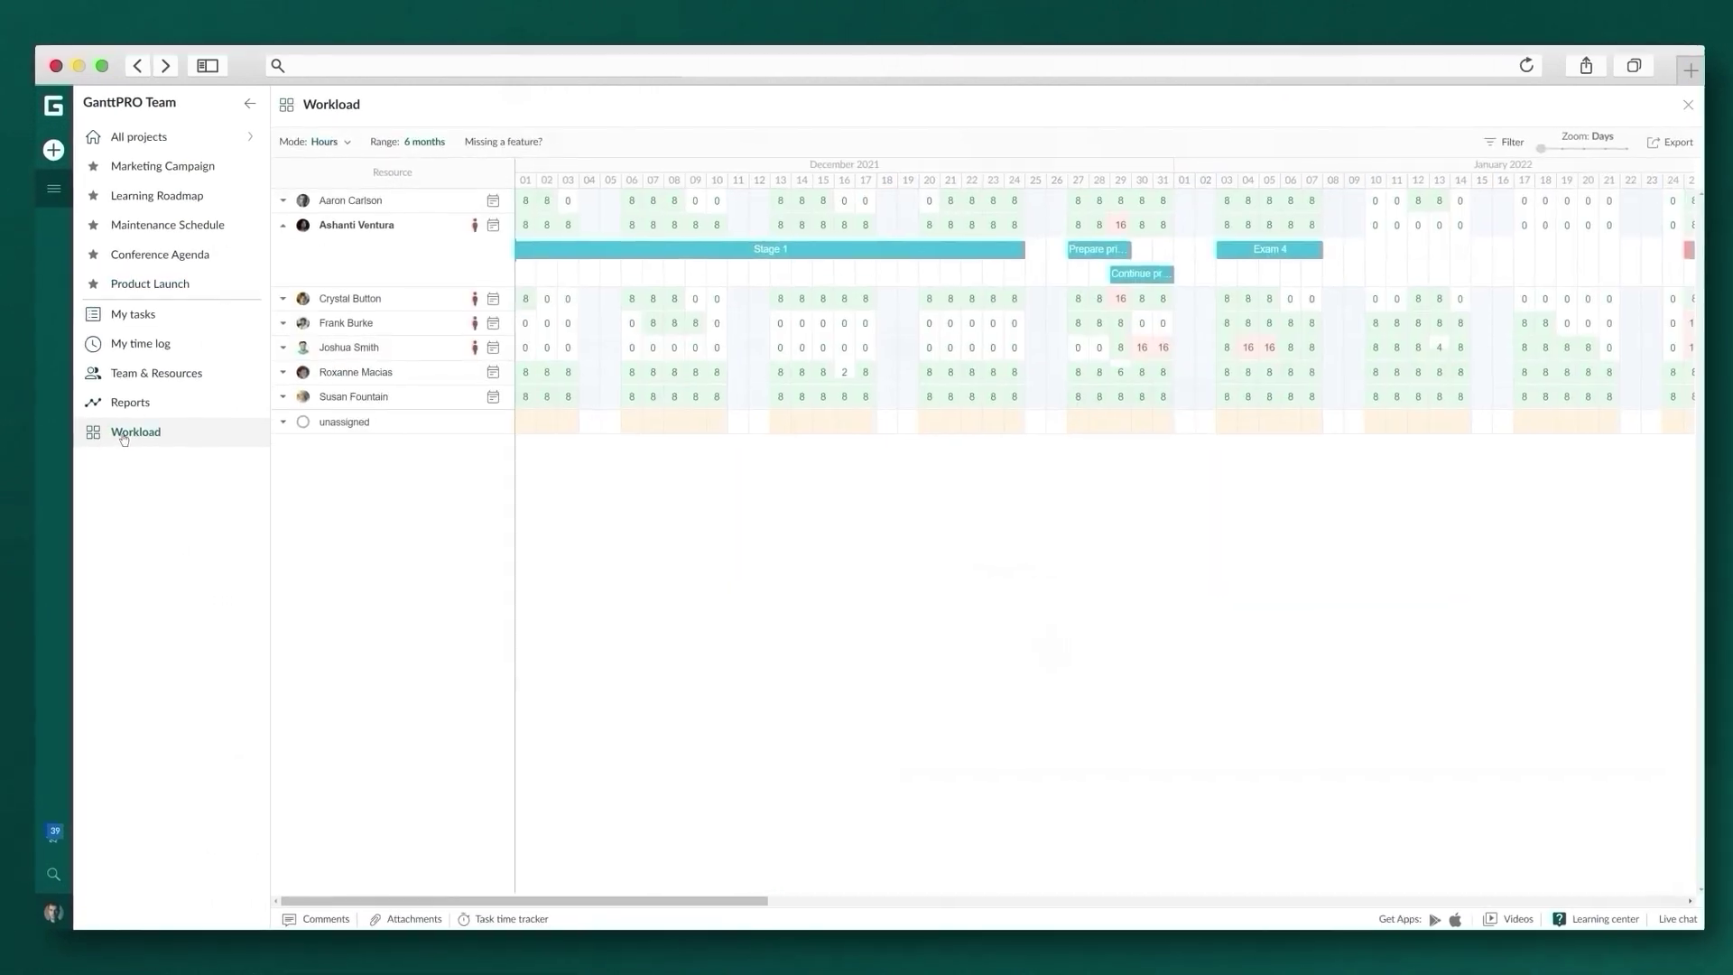
{"action": "mouse_move", "coordinate": [593, 255]}
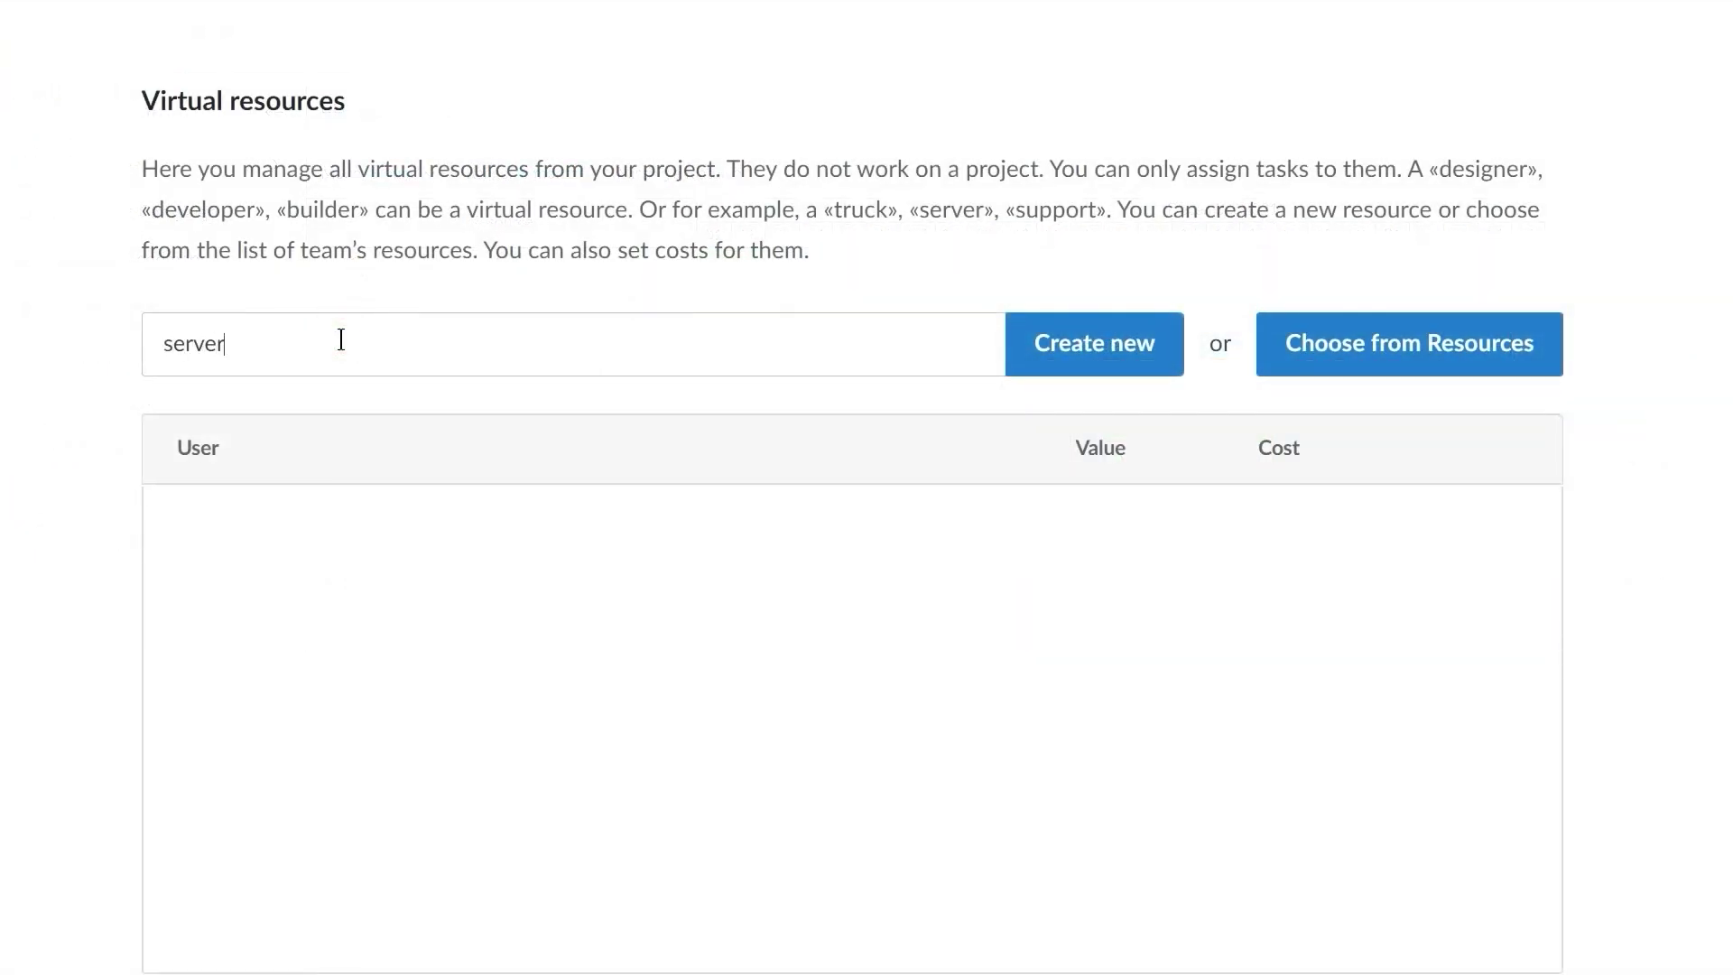
Add the 'server' virtual resource and set 04.05.2022 as a day off in a member's calendar.
{"action": "left_click", "coordinate": [1051, 352]}
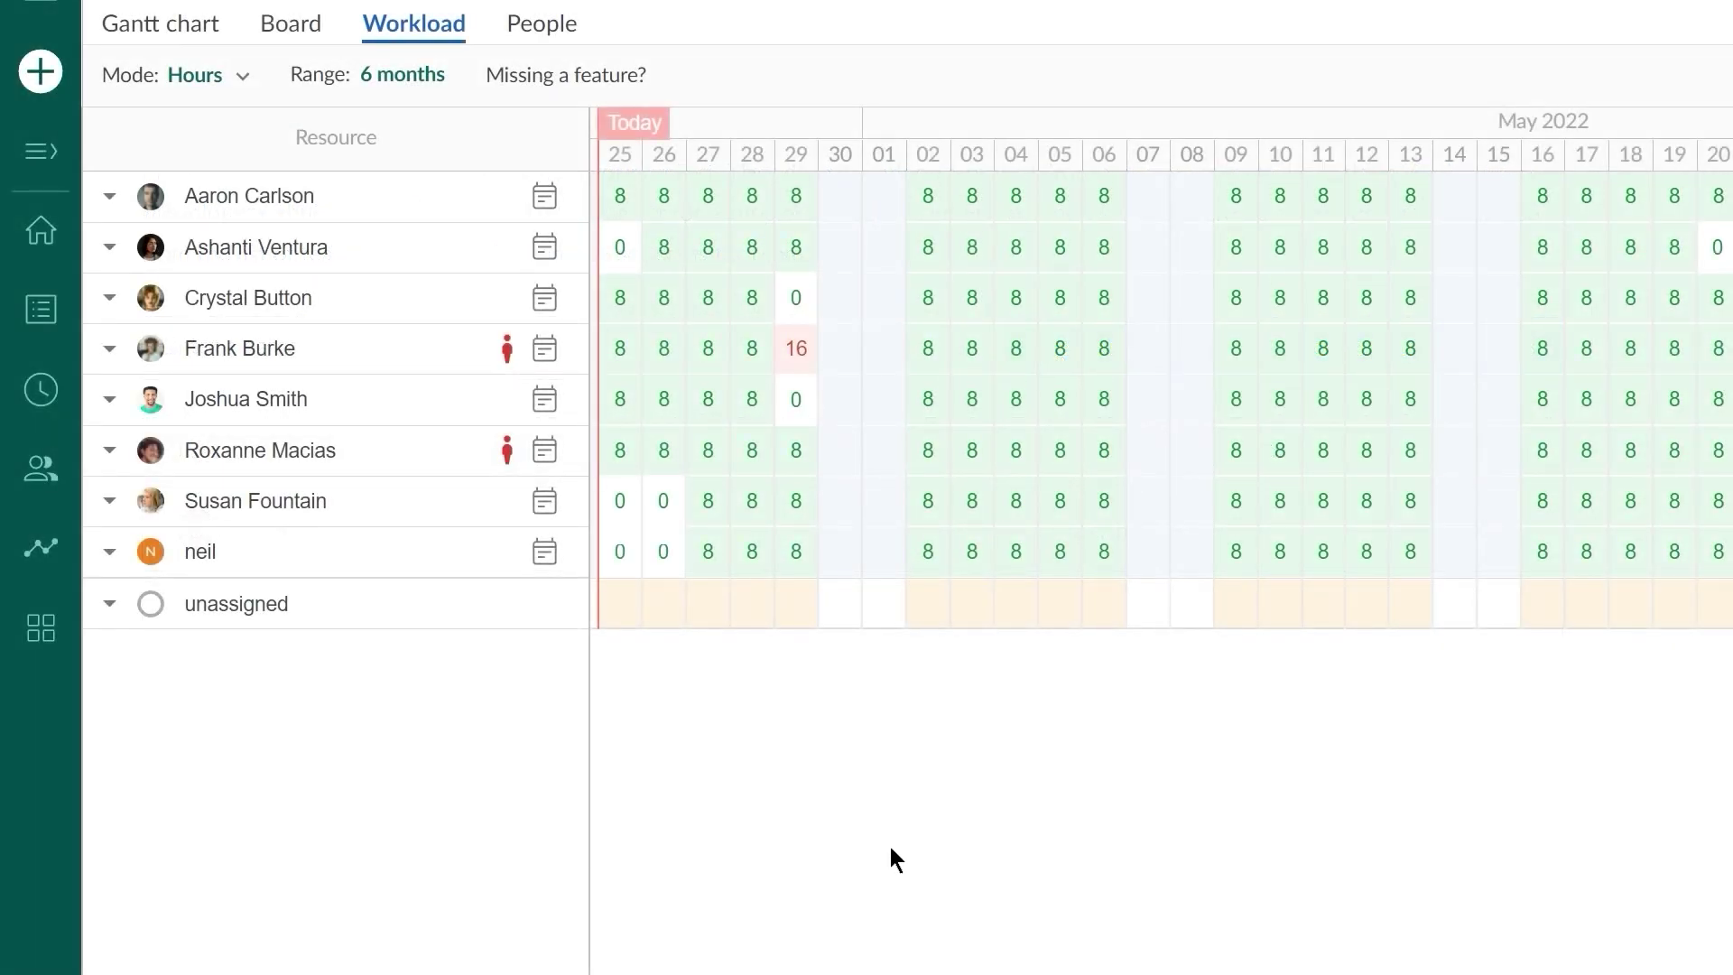
{"action": "left_click", "coordinate": [542, 350]}
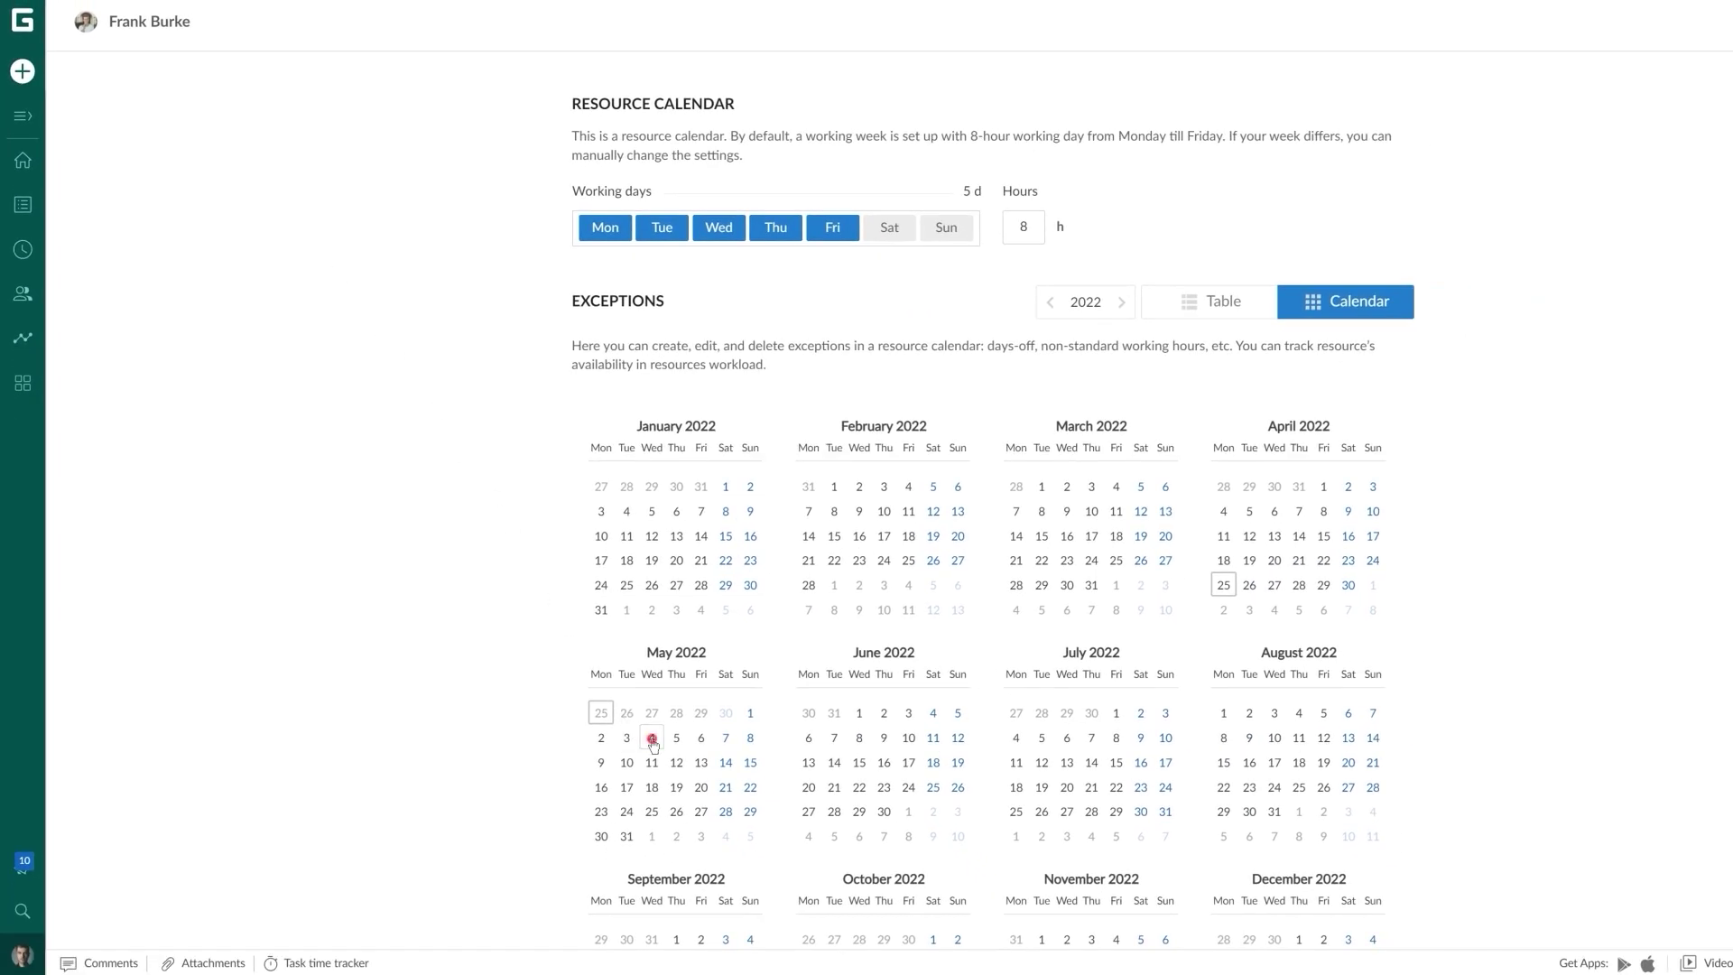
{"action": "left_click", "coordinate": [652, 738]}
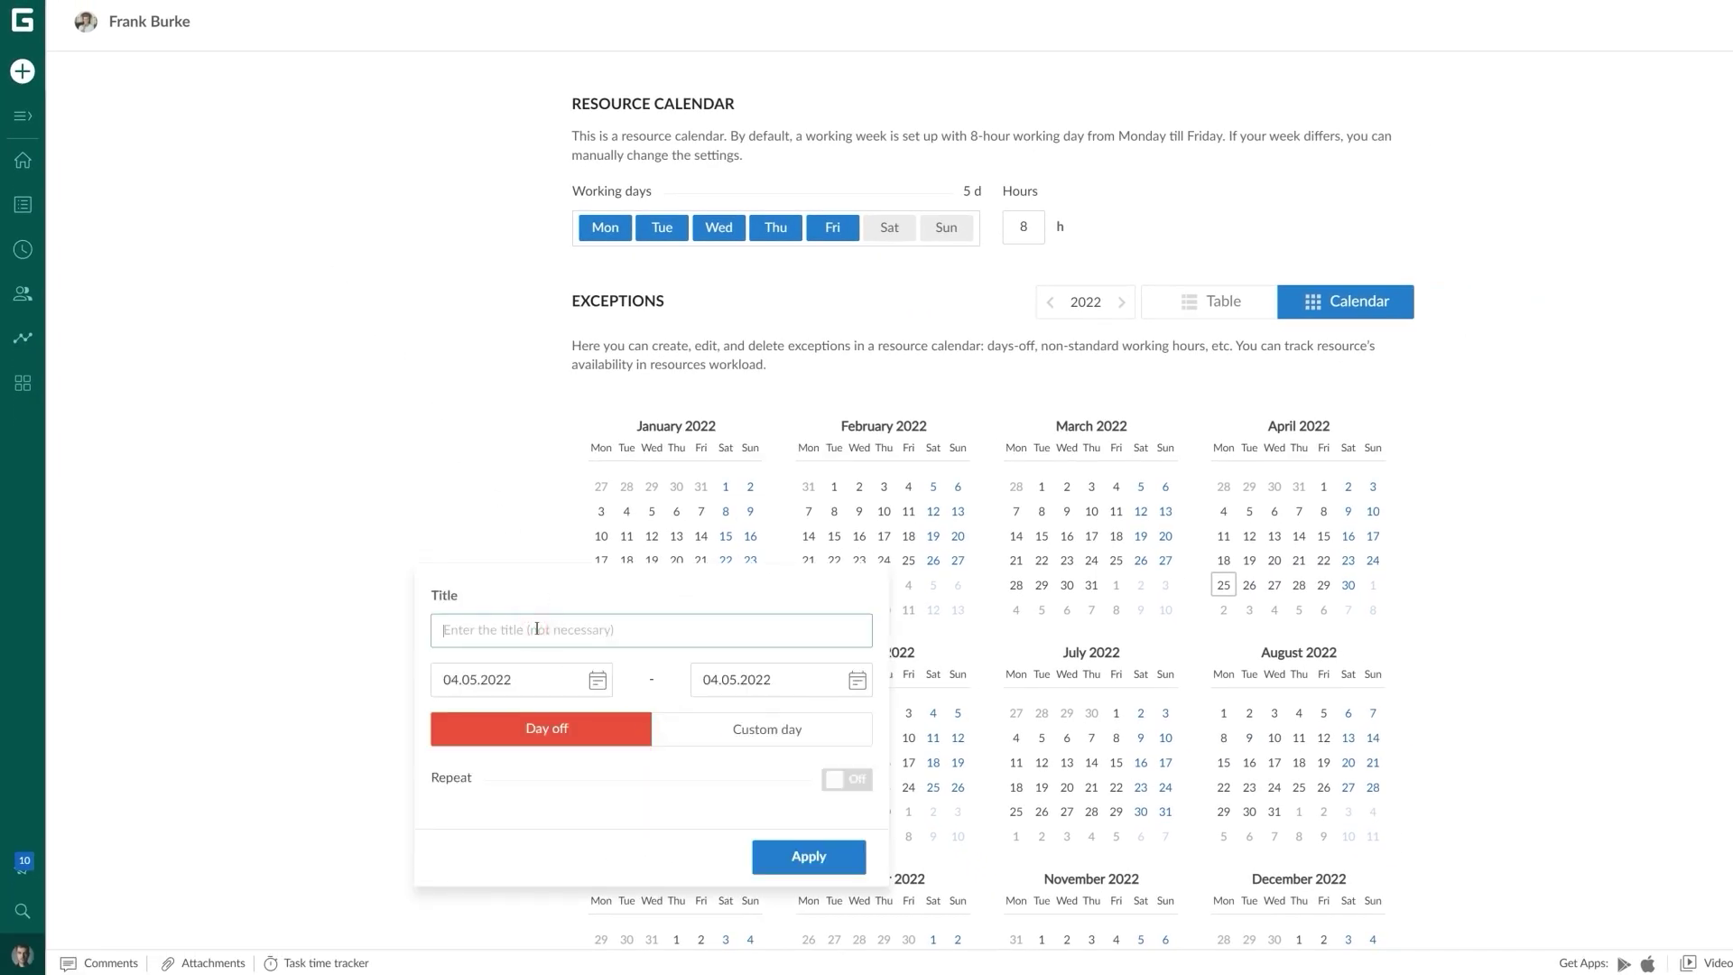
{"action": "left_click", "coordinate": [808, 856]}
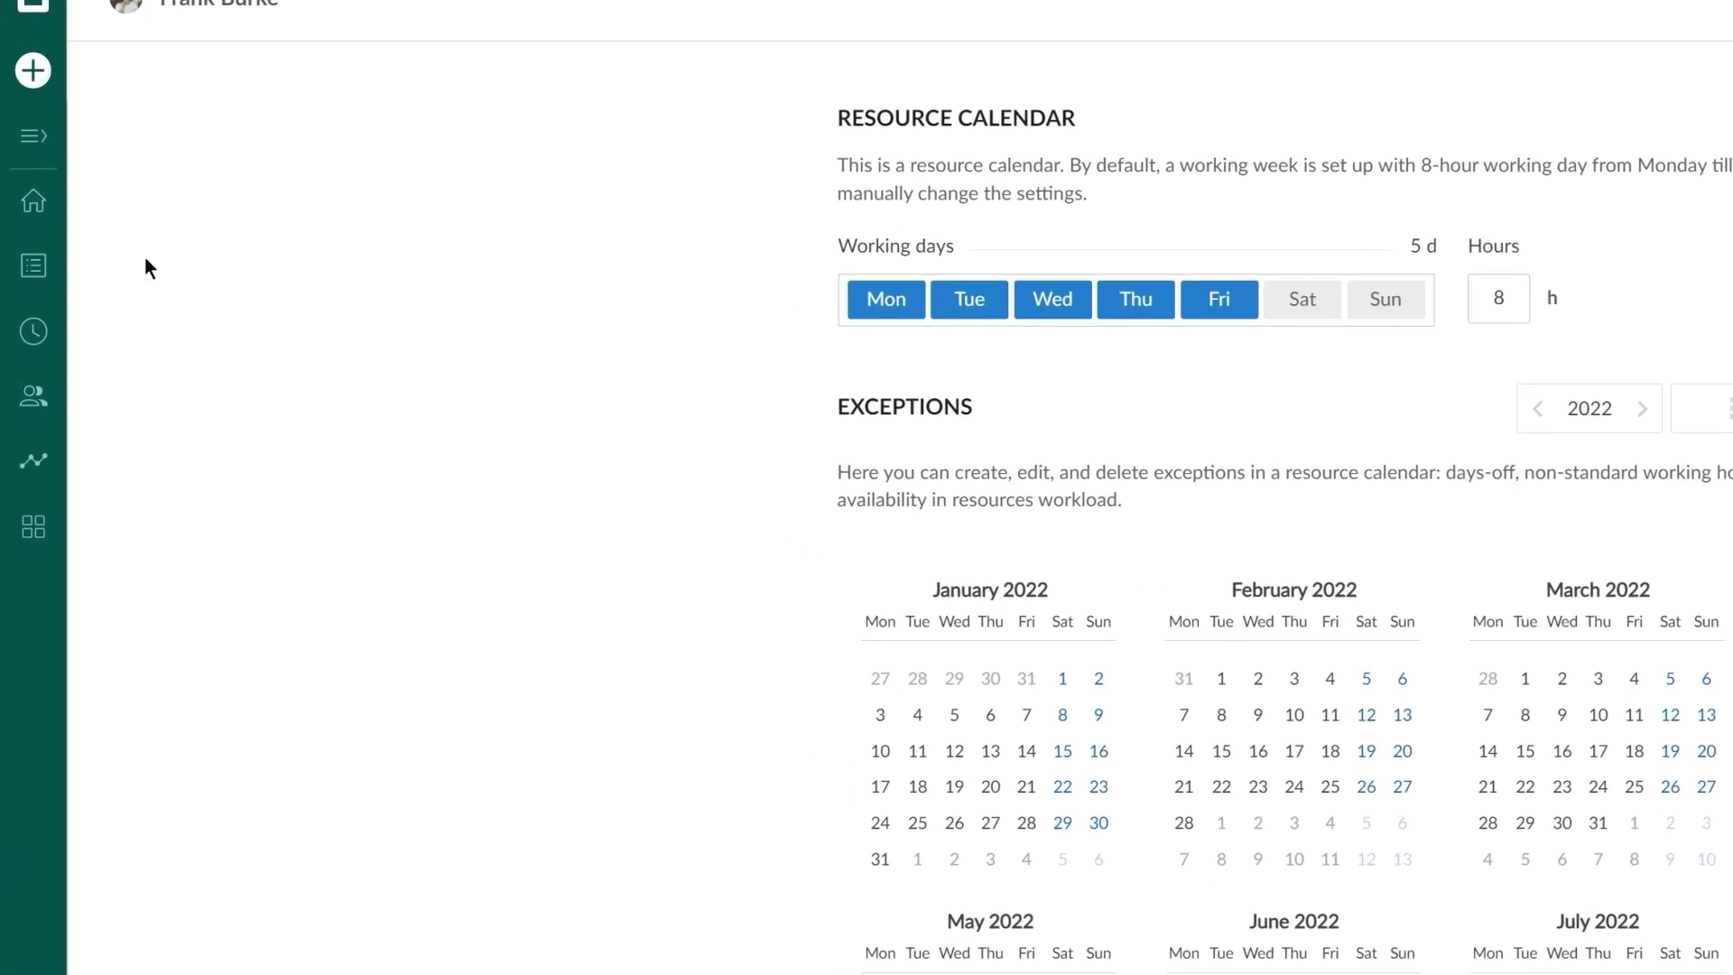
In Workload, drag the overloaded member's long blue task bar to a later date.
{"action": "left_click", "coordinate": [38, 153]}
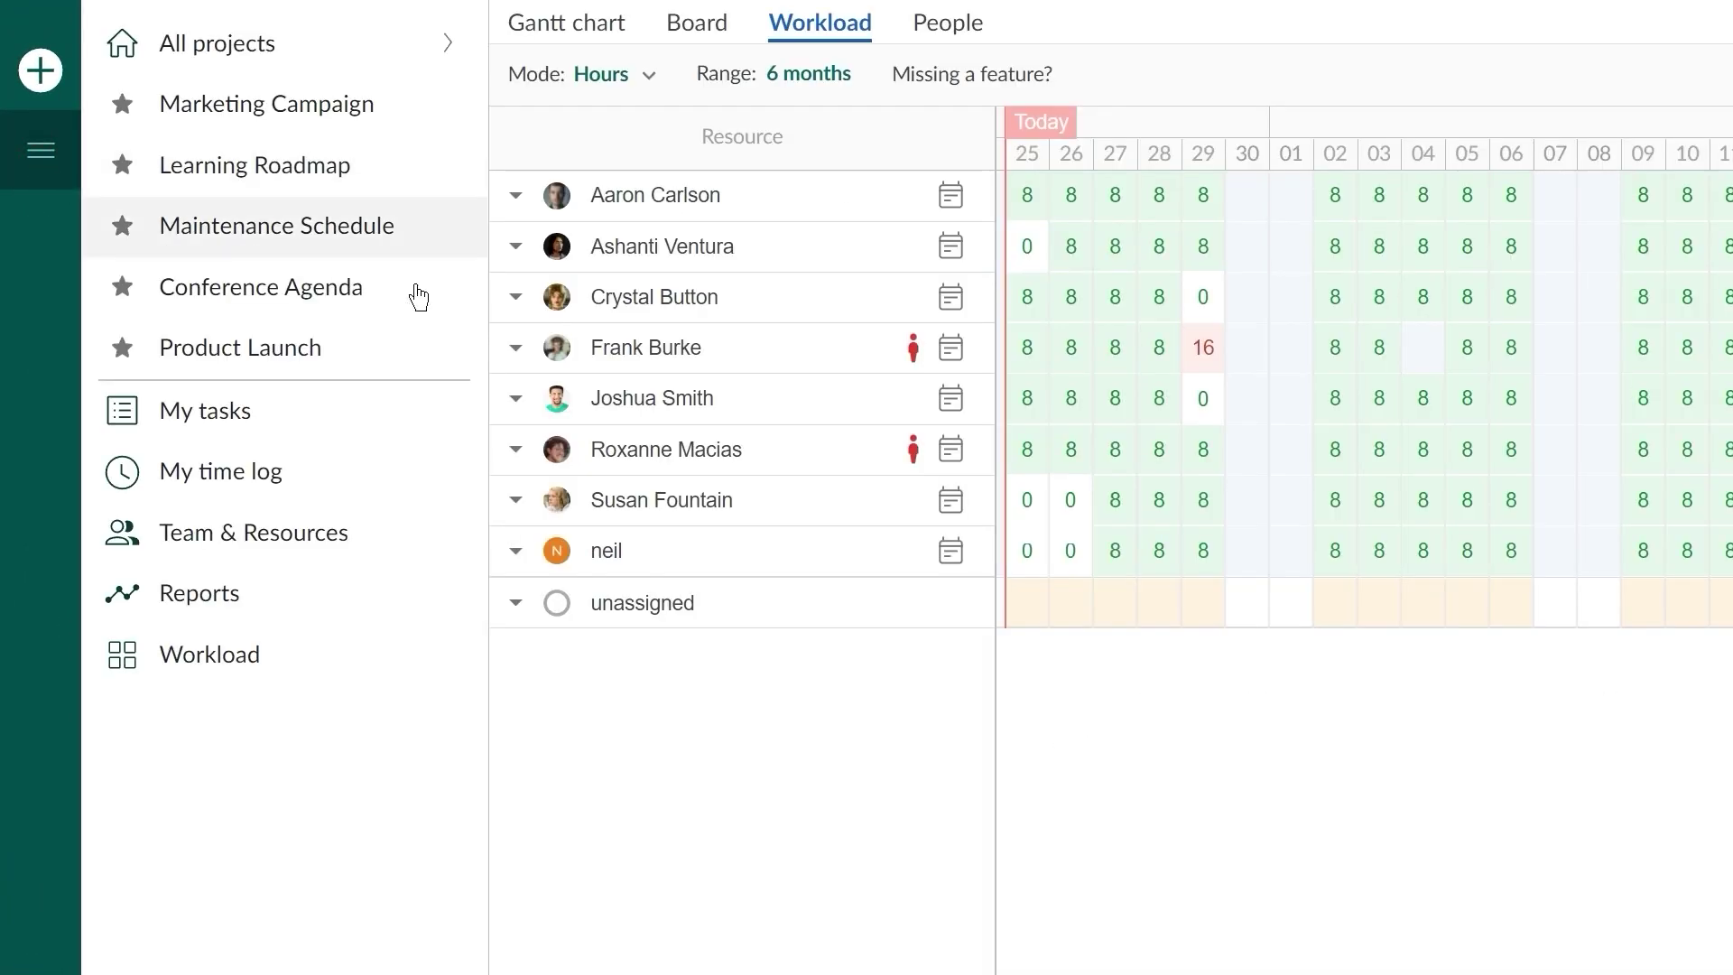
{"action": "left_click", "coordinate": [630, 352]}
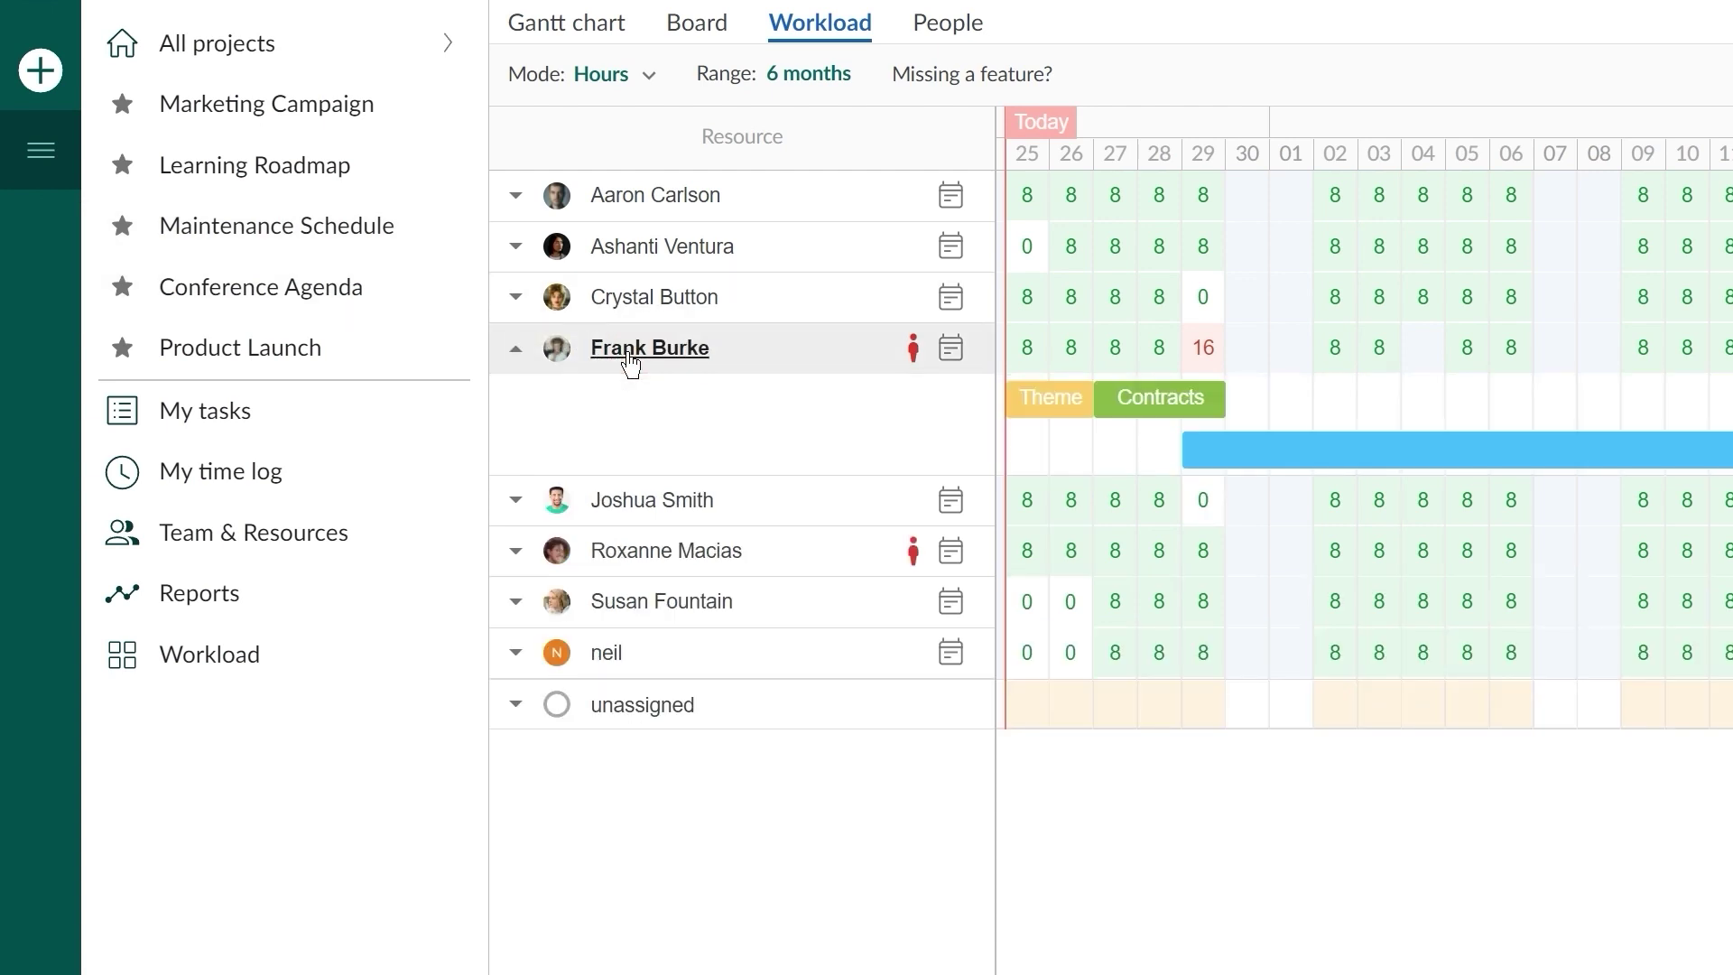
{"action": "left_click", "coordinate": [1293, 453]}
{"action": "left_click_drag", "start_coordinate": [1323, 463], "coordinate": [1420, 471]}
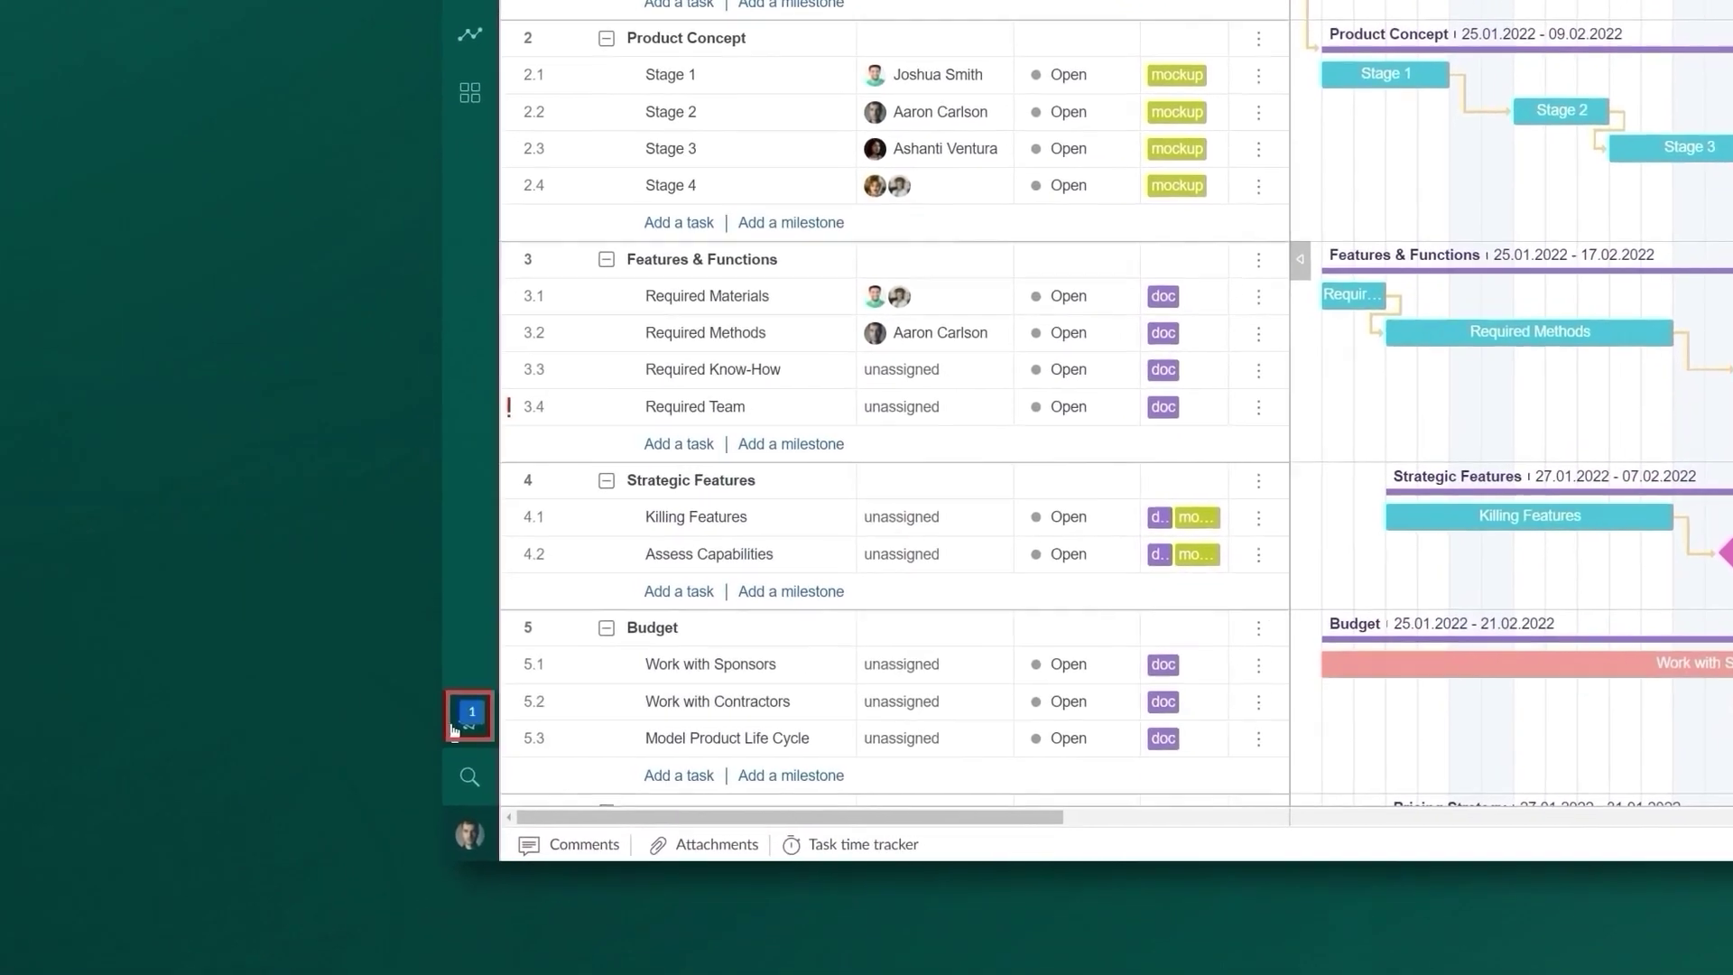
{"action": "left_click", "coordinate": [457, 728]}
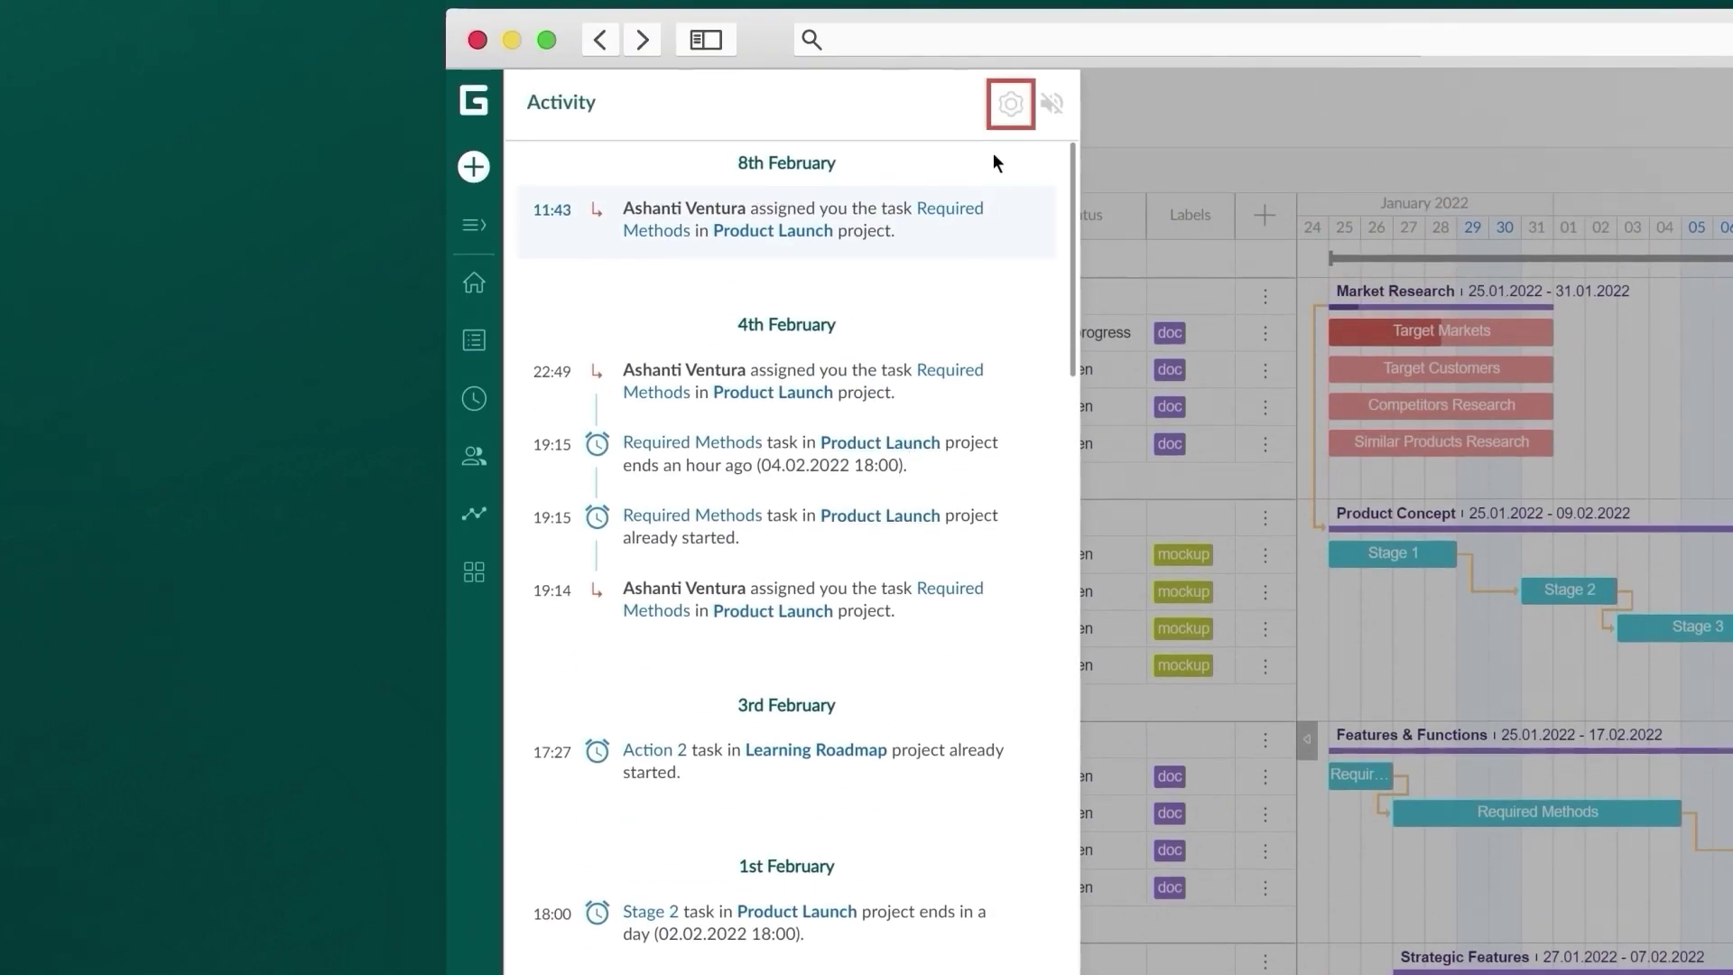
{"action": "left_click", "coordinate": [1006, 107]}
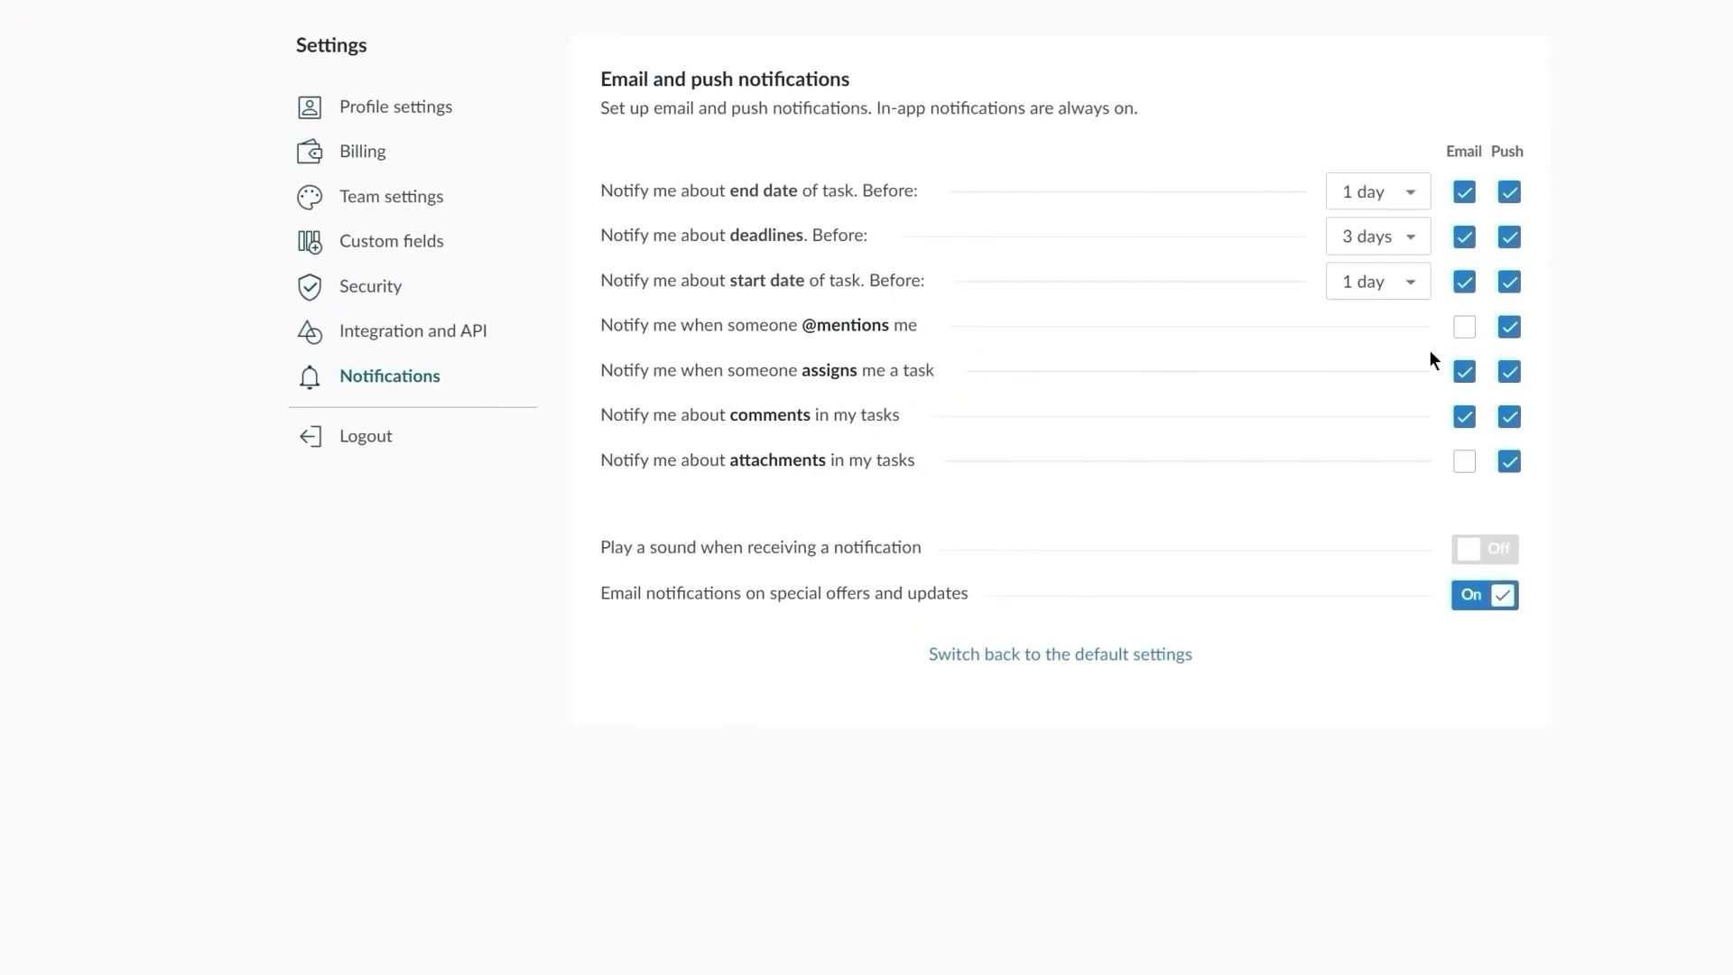
{"action": "left_click", "coordinate": [1414, 320]}
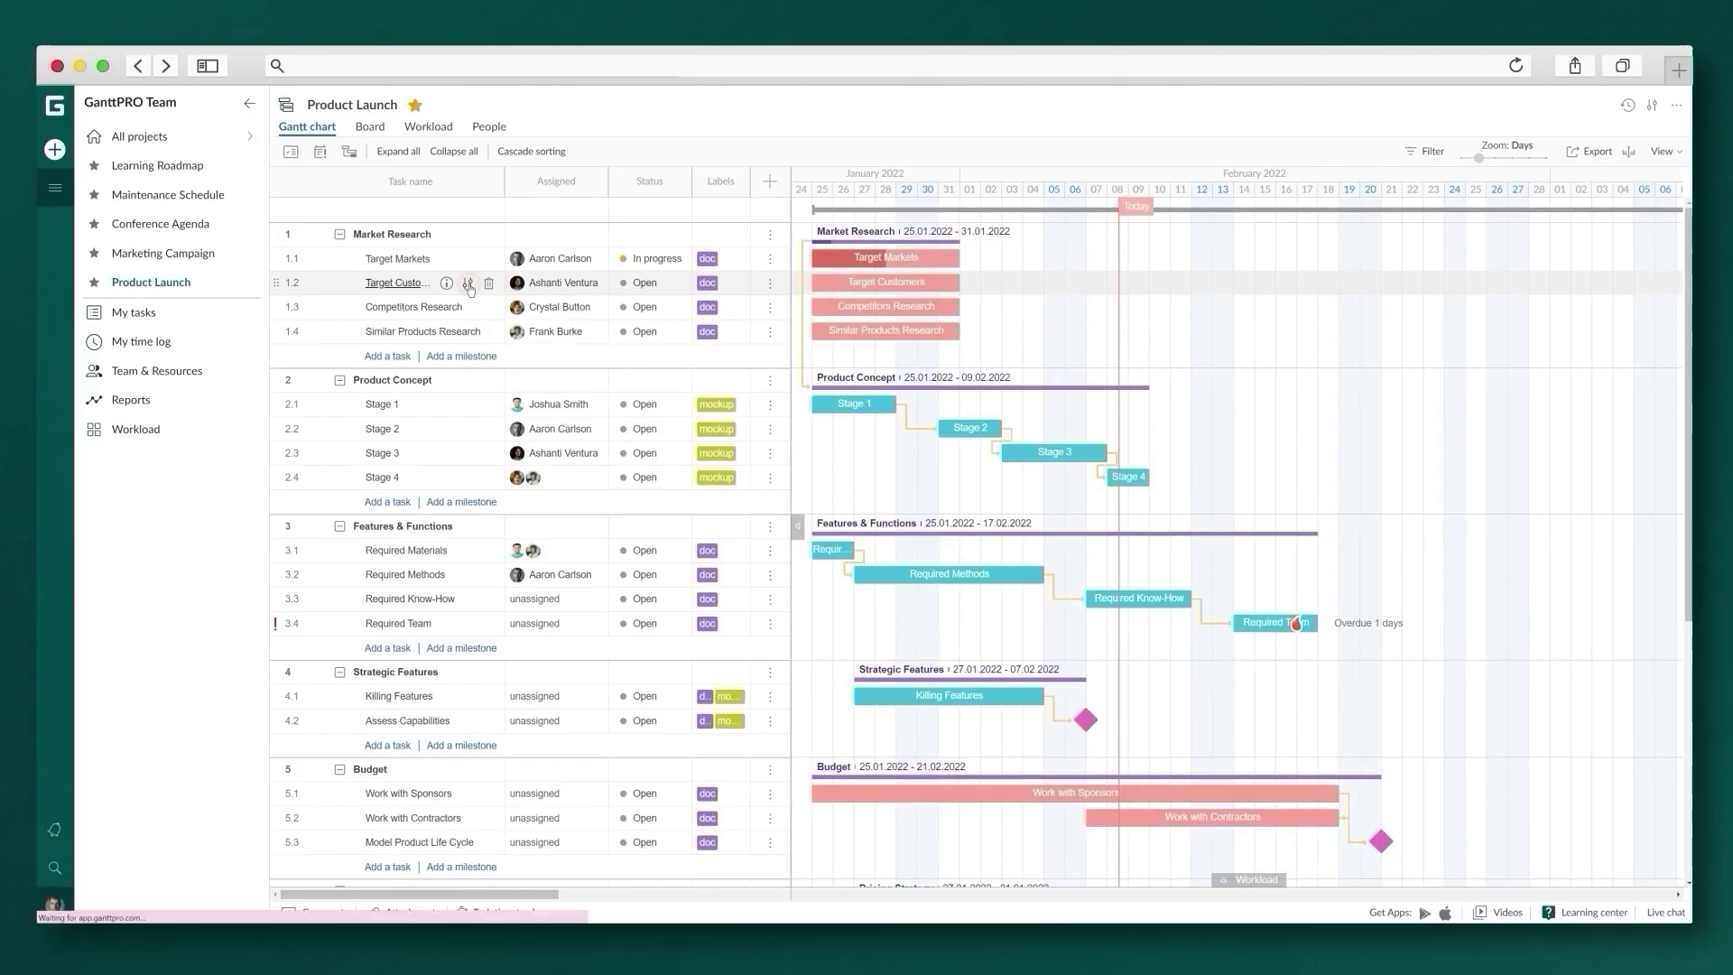
{"action": "left_click", "coordinate": [469, 287]}
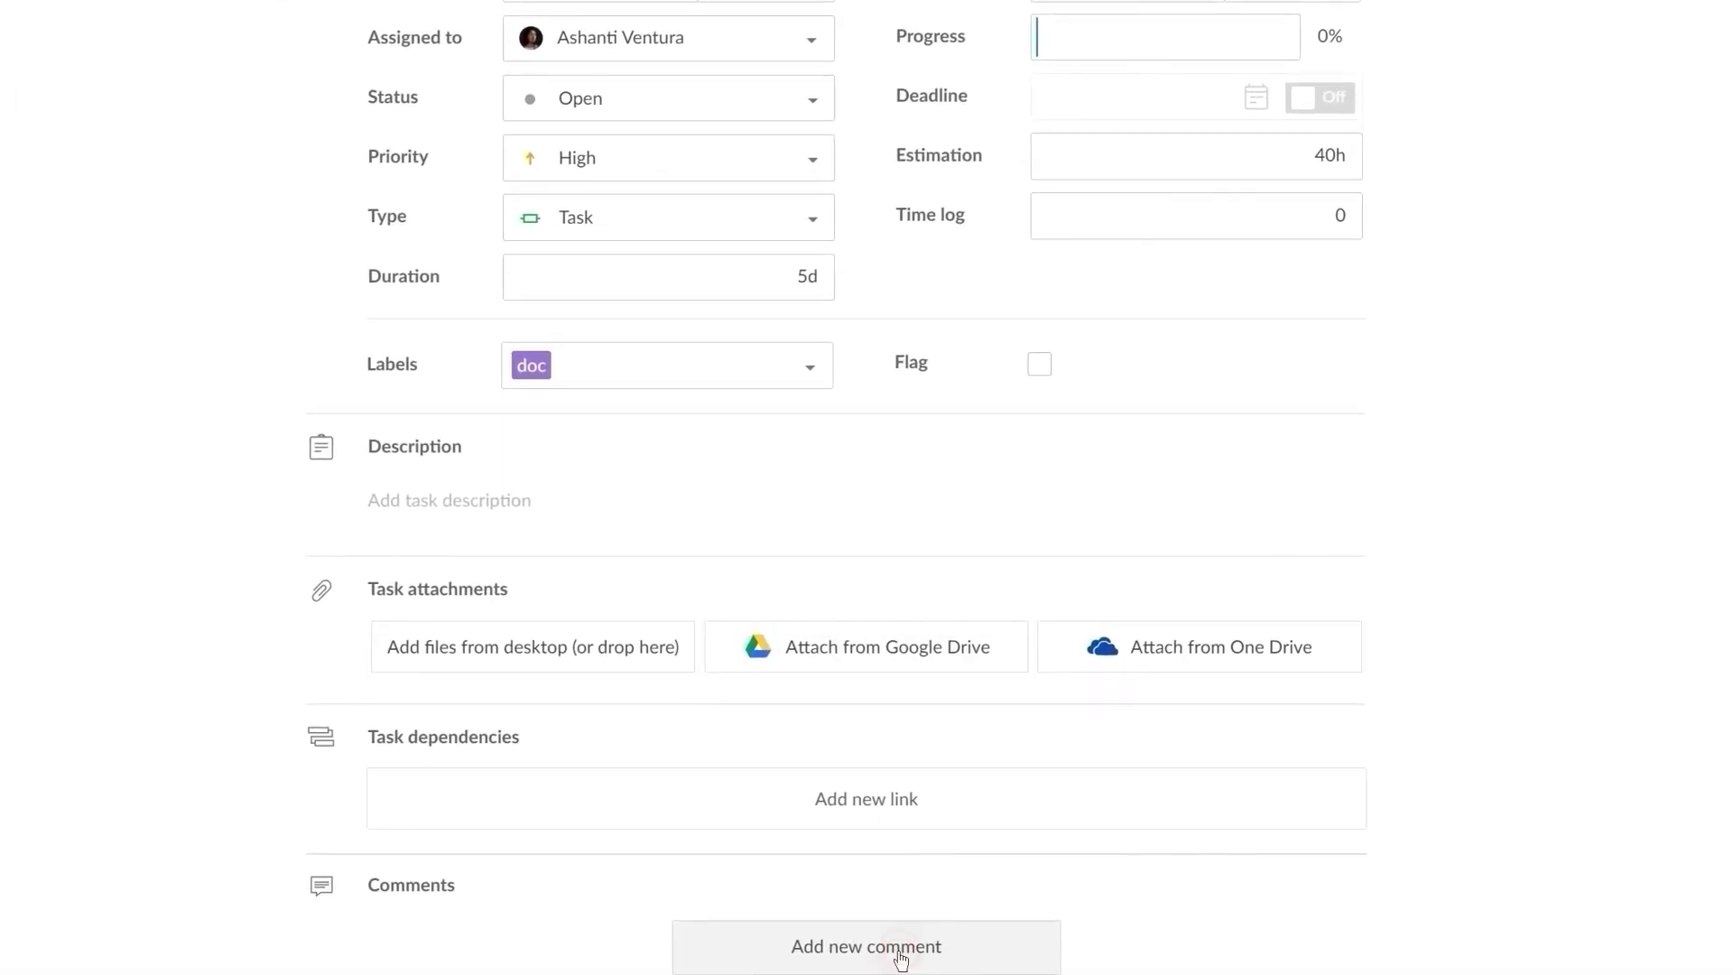
Post a 'Hey @' comment on Target Customers mentioning a teammate.
{"action": "left_click", "coordinate": [901, 958]}
{"action": "type", "text": "Hey @"}
{"action": "left_click", "coordinate": [585, 839]}
{"action": "type", "text": ", could you"}
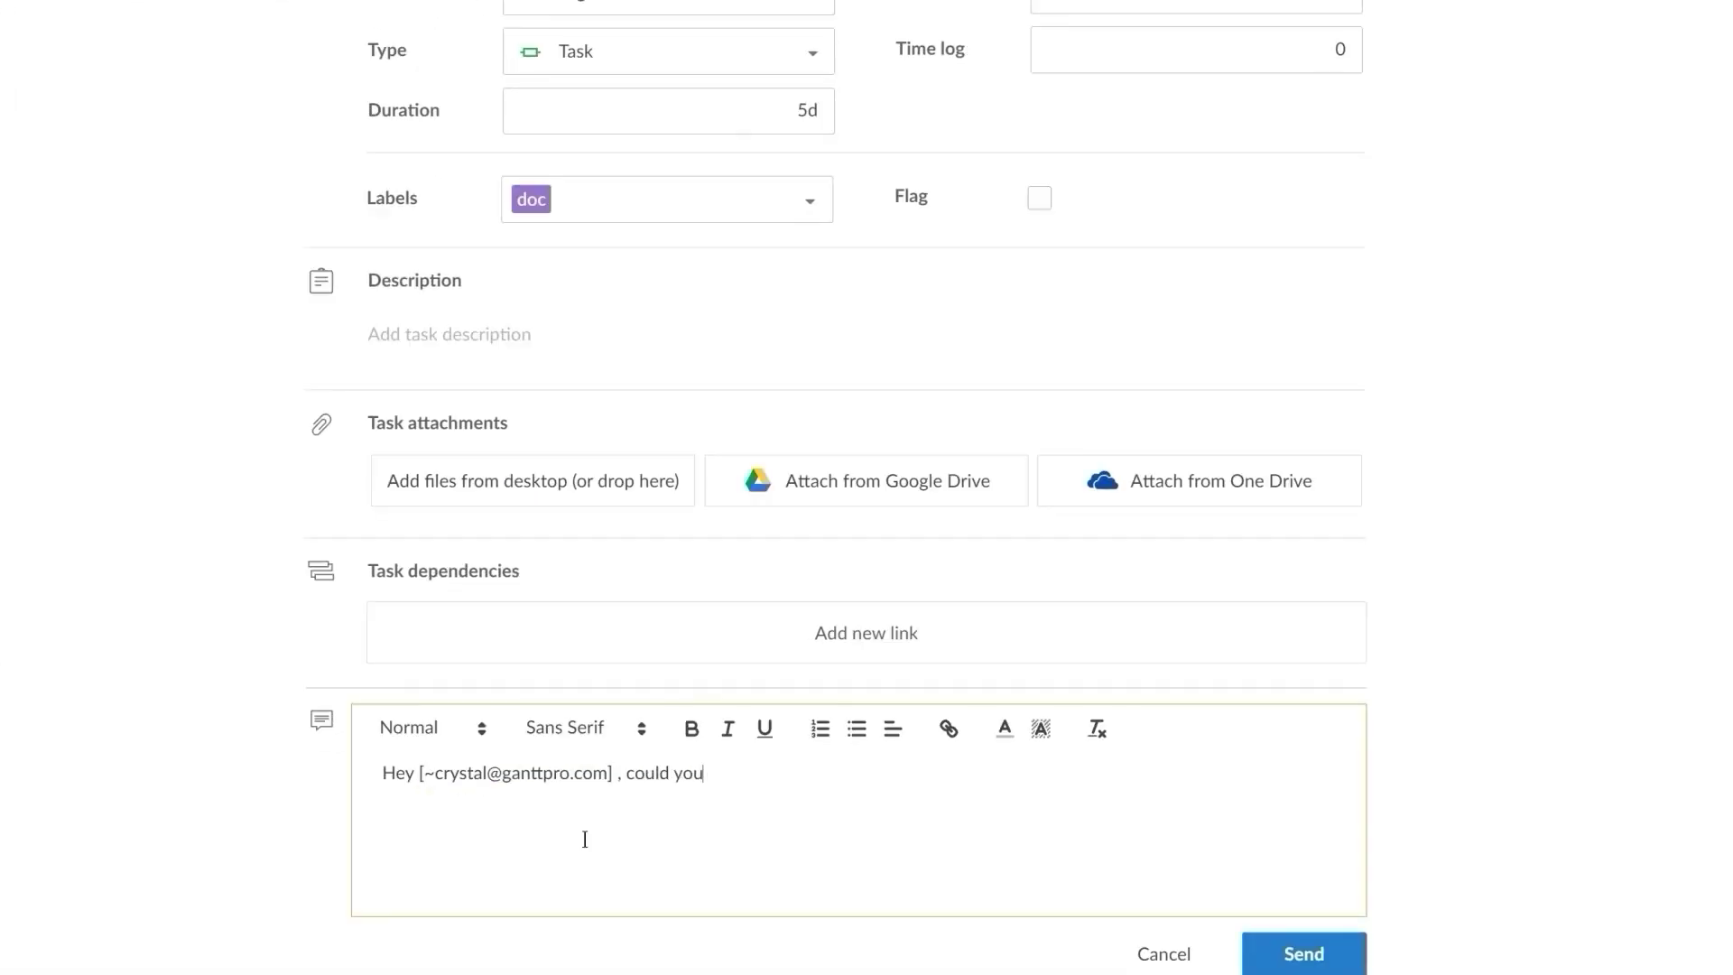
{"action": "left_click", "coordinate": [1304, 954]}
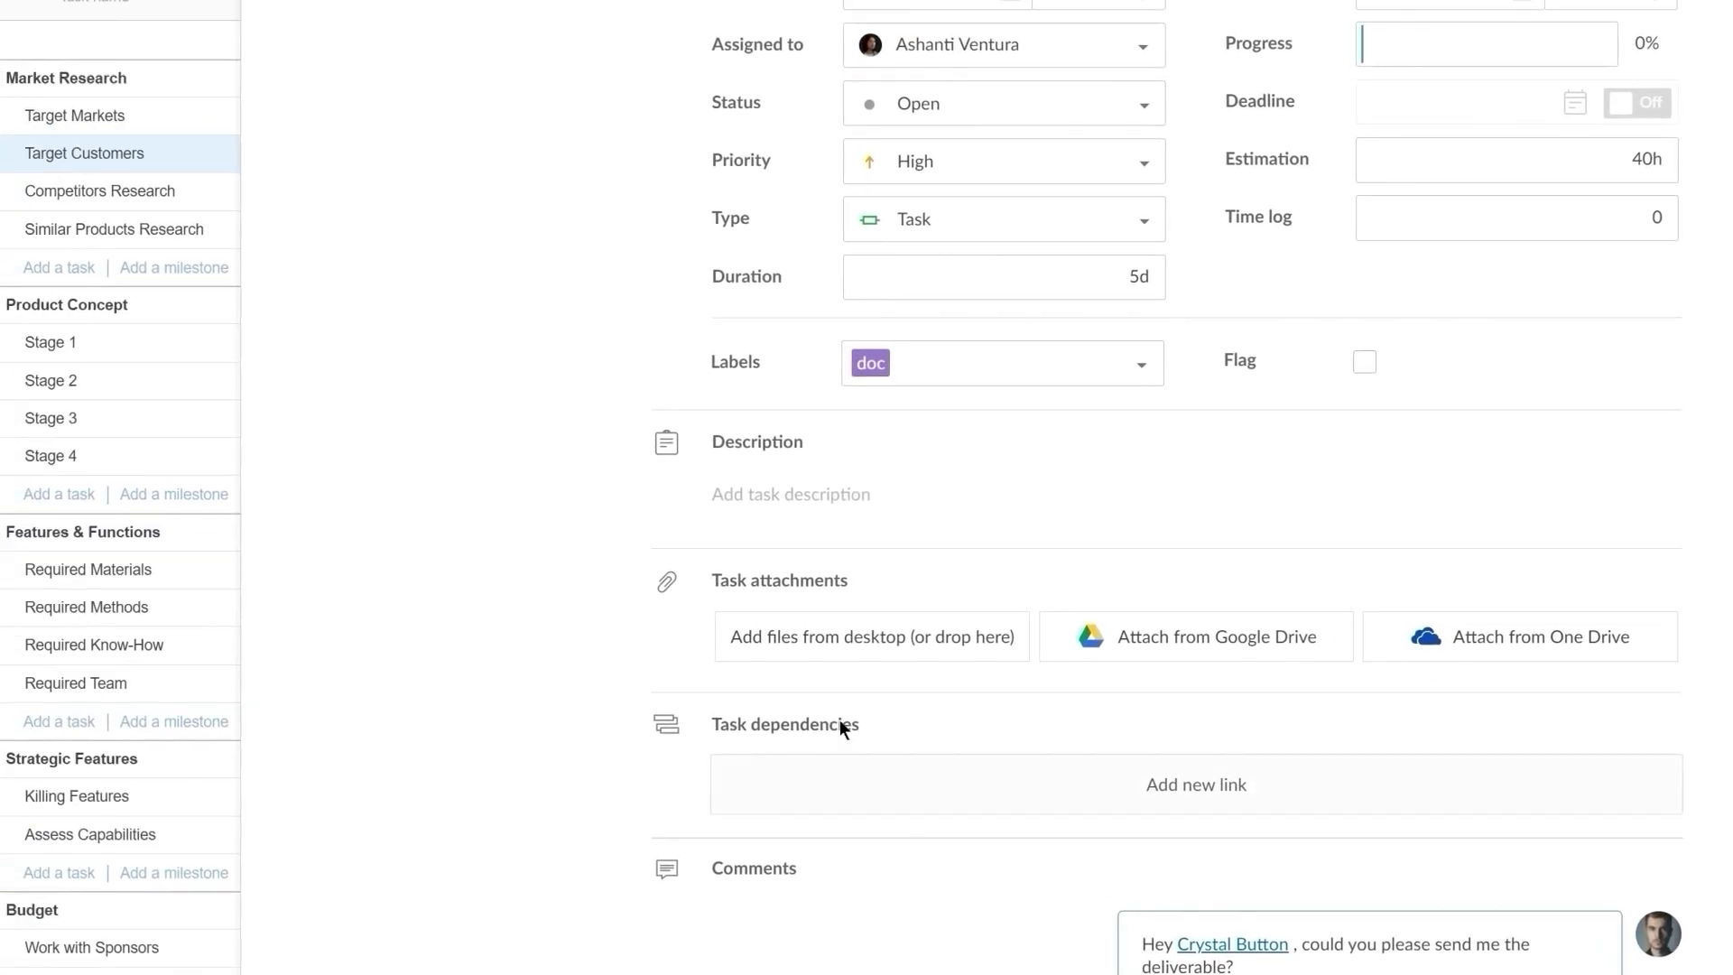
Attach Document.docx from the computer to the Target Customers task.
{"action": "left_click", "coordinate": [1238, 752]}
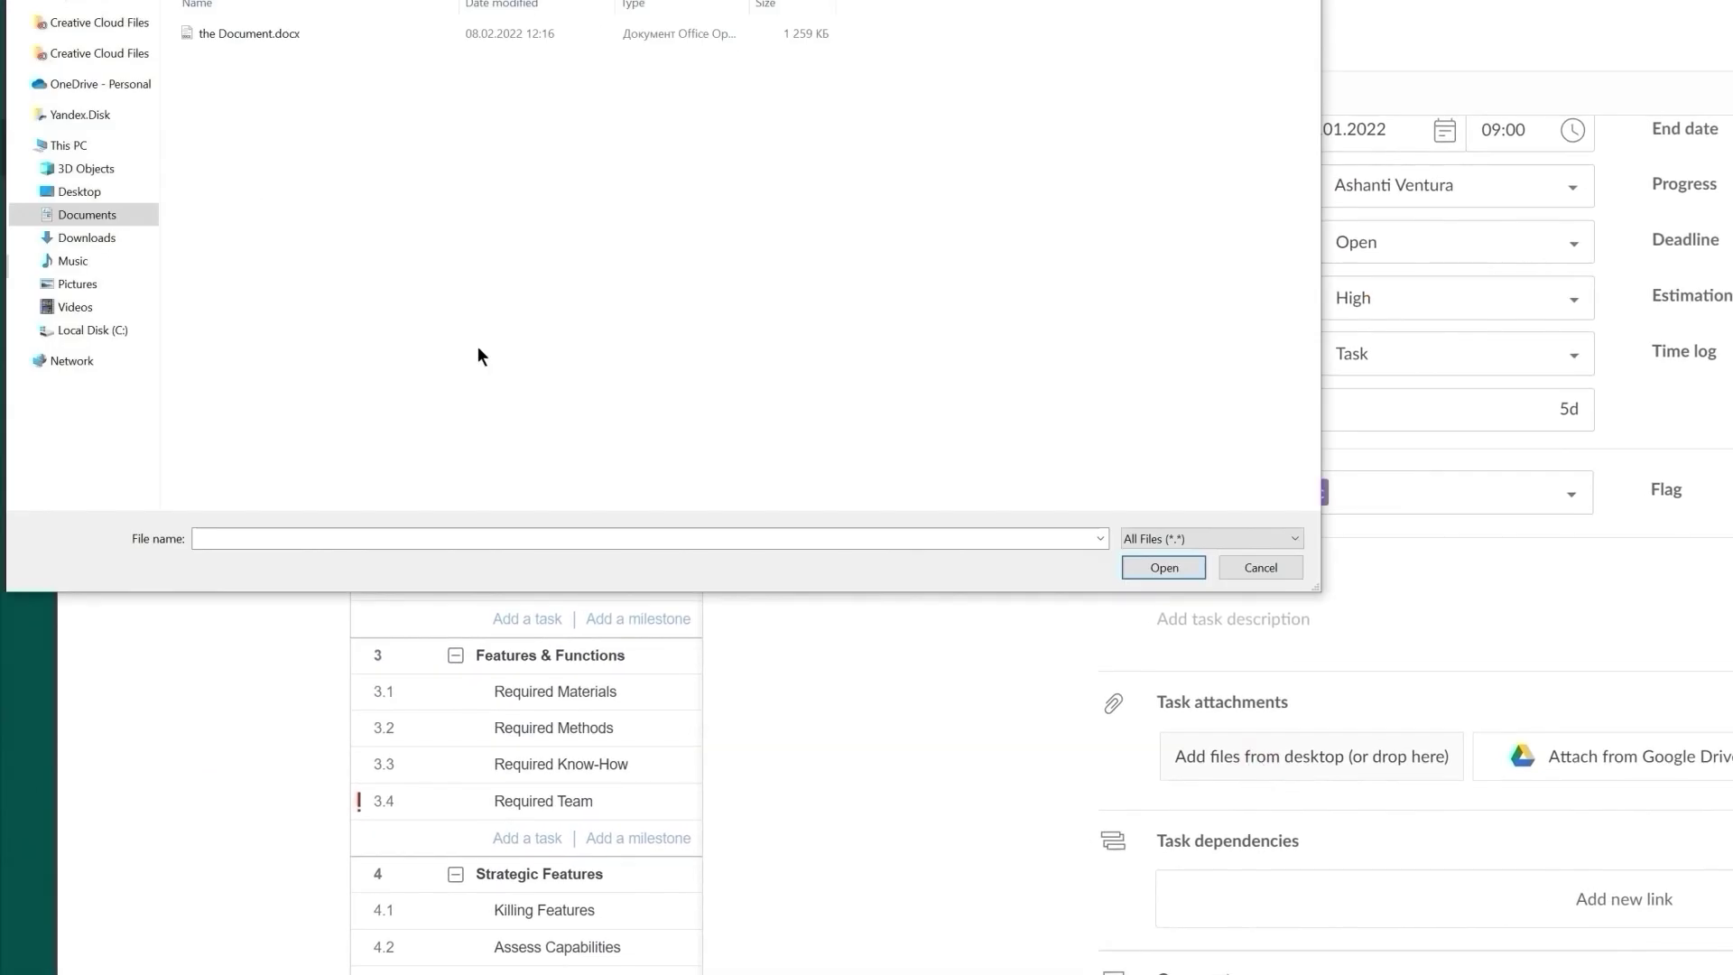
{"action": "left_click", "coordinate": [243, 36]}
{"action": "left_click", "coordinate": [1160, 575]}
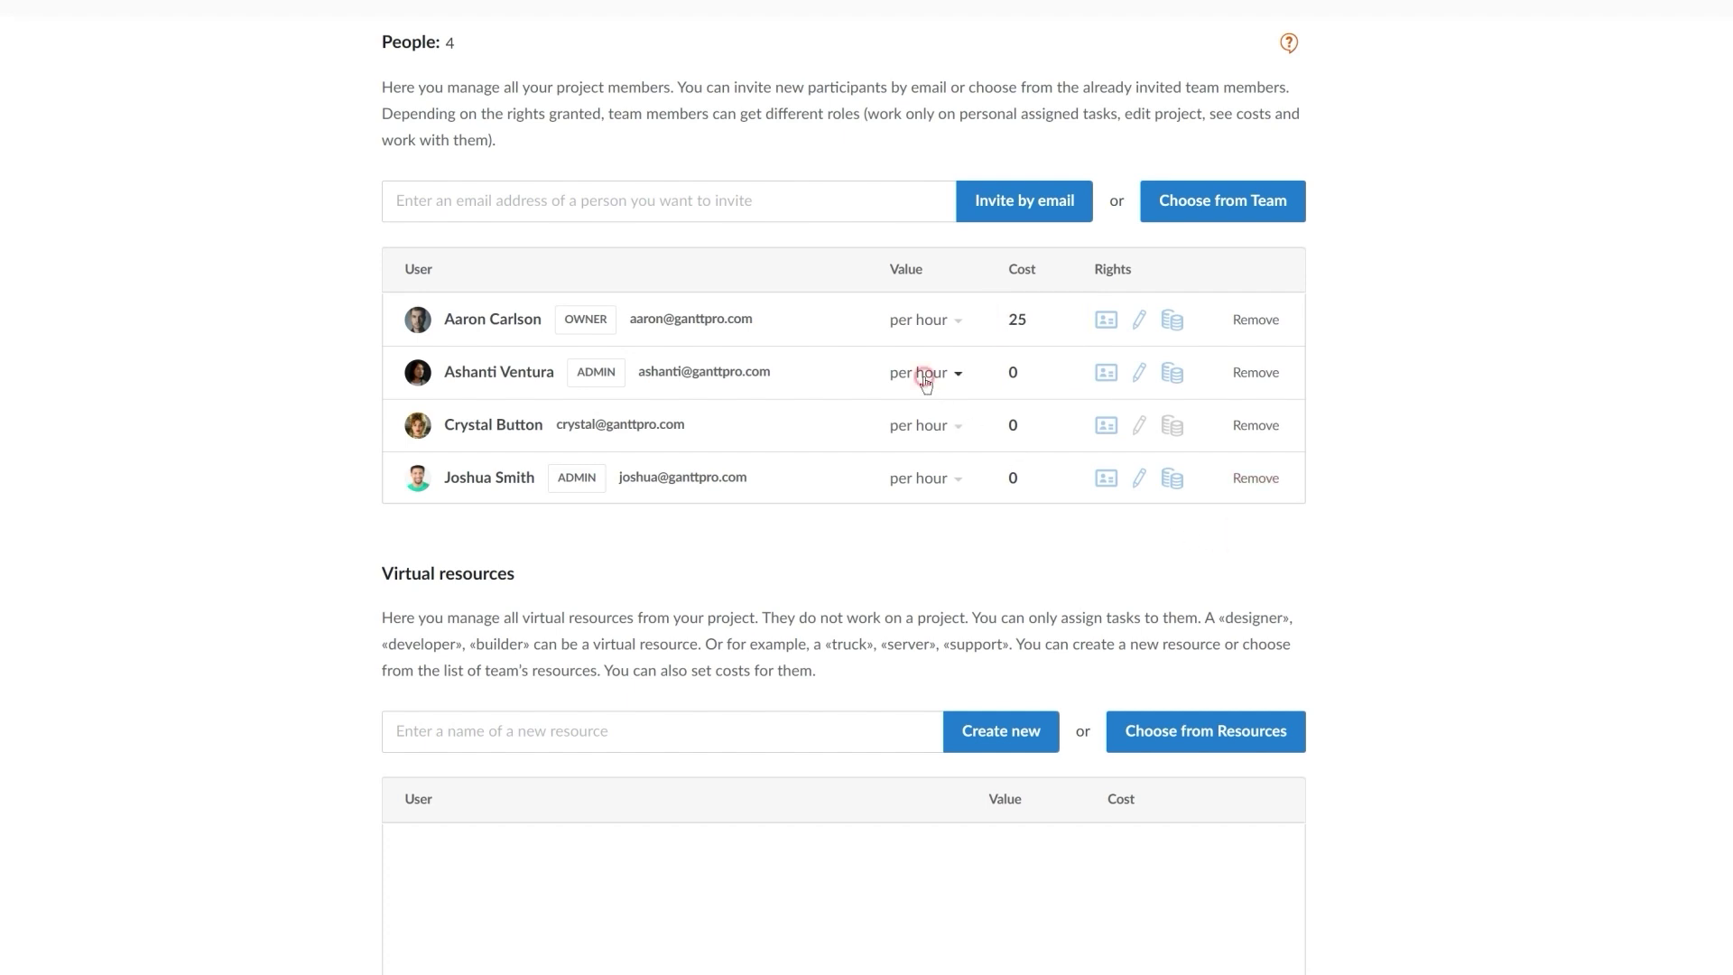
Set member pricing to 150 per item, a fixed cost and 25 per hour.
{"action": "left_click", "coordinate": [917, 457]}
{"action": "left_click", "coordinate": [999, 379]}
{"action": "left_click", "coordinate": [905, 433]}
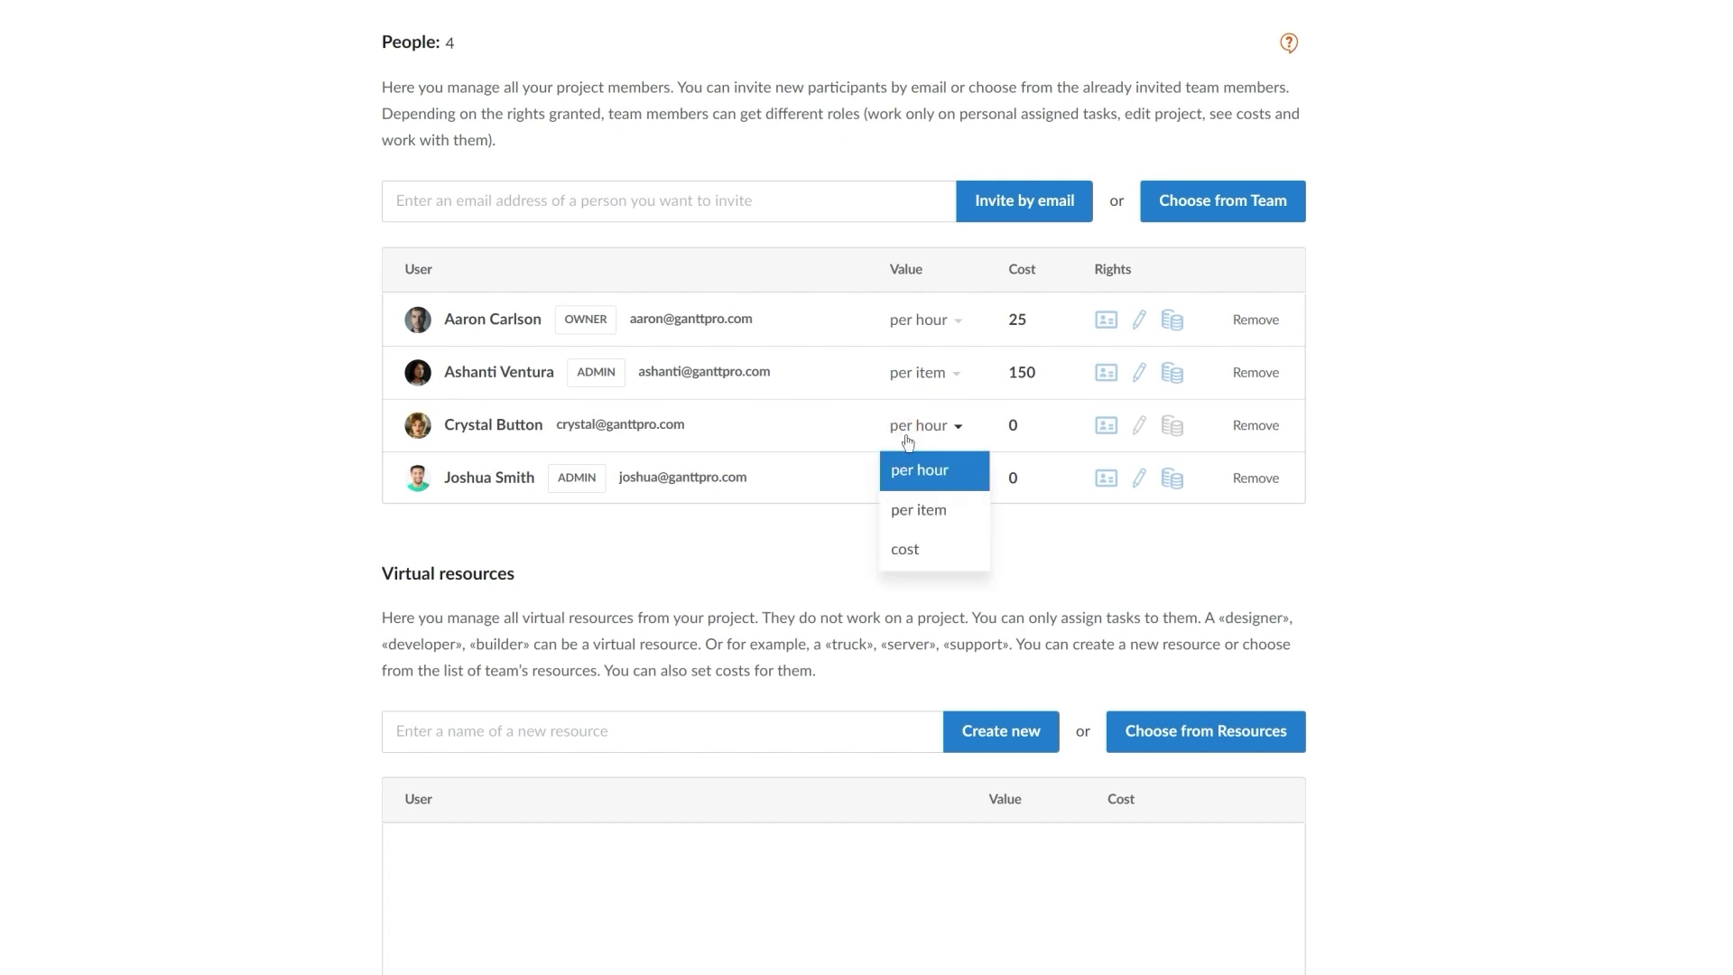
{"action": "left_click", "coordinate": [911, 546]}
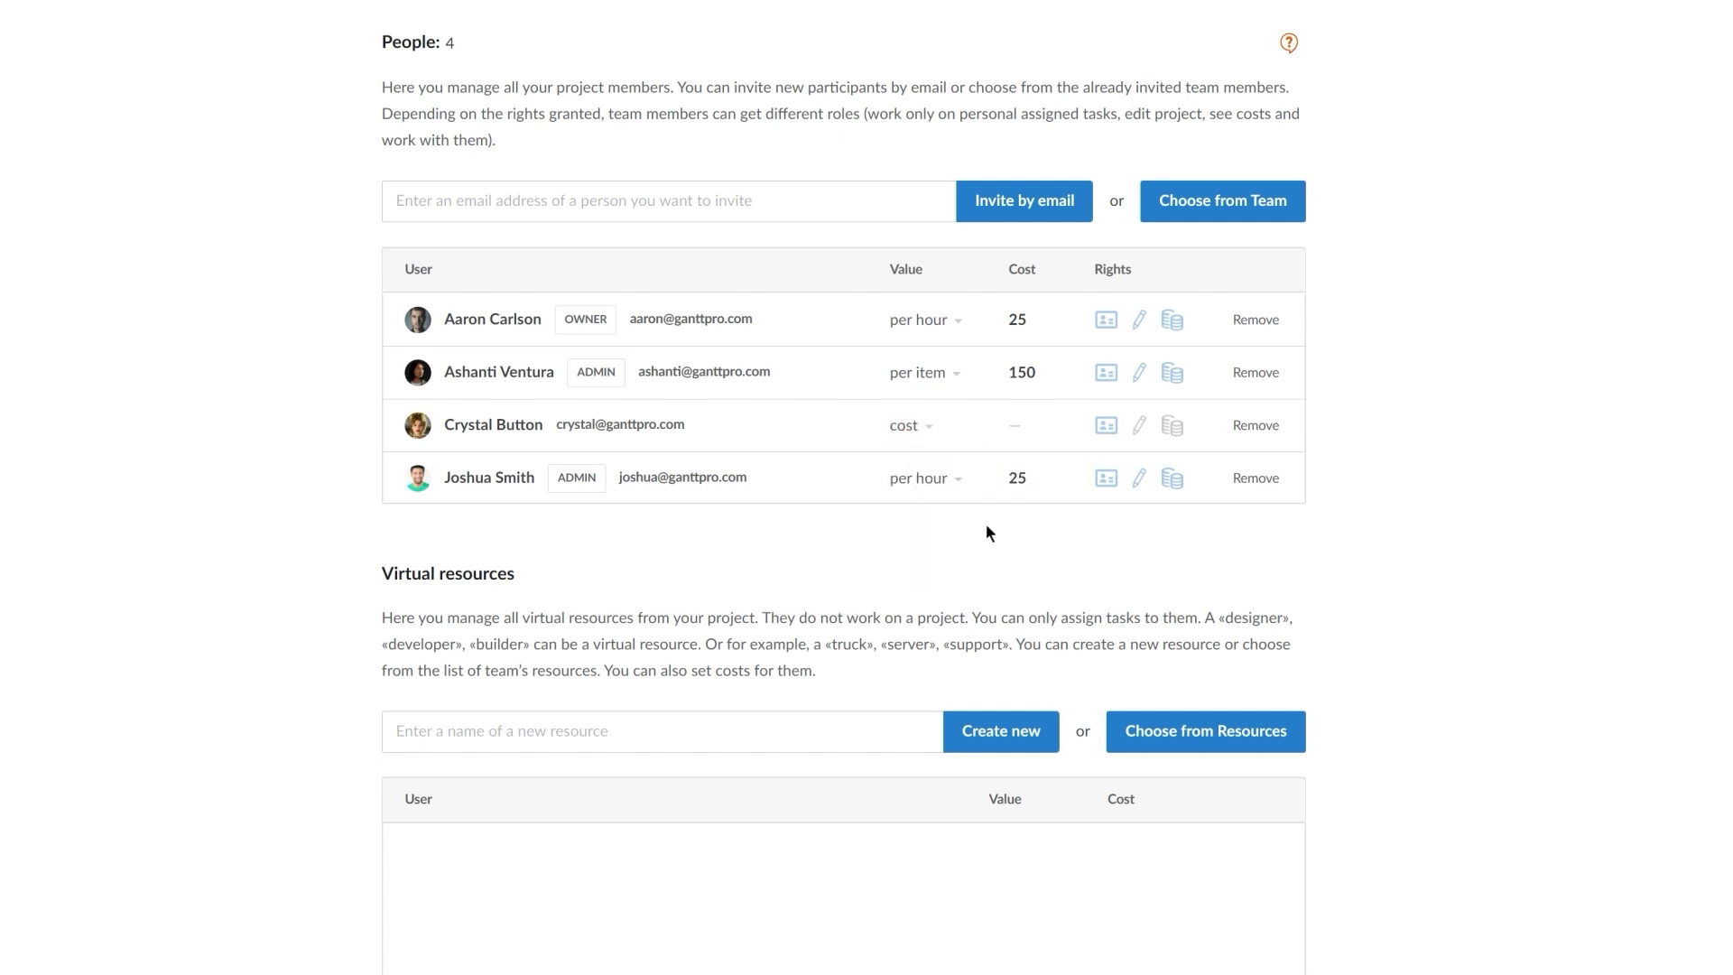
{"action": "left_click", "coordinate": [116, 62]}
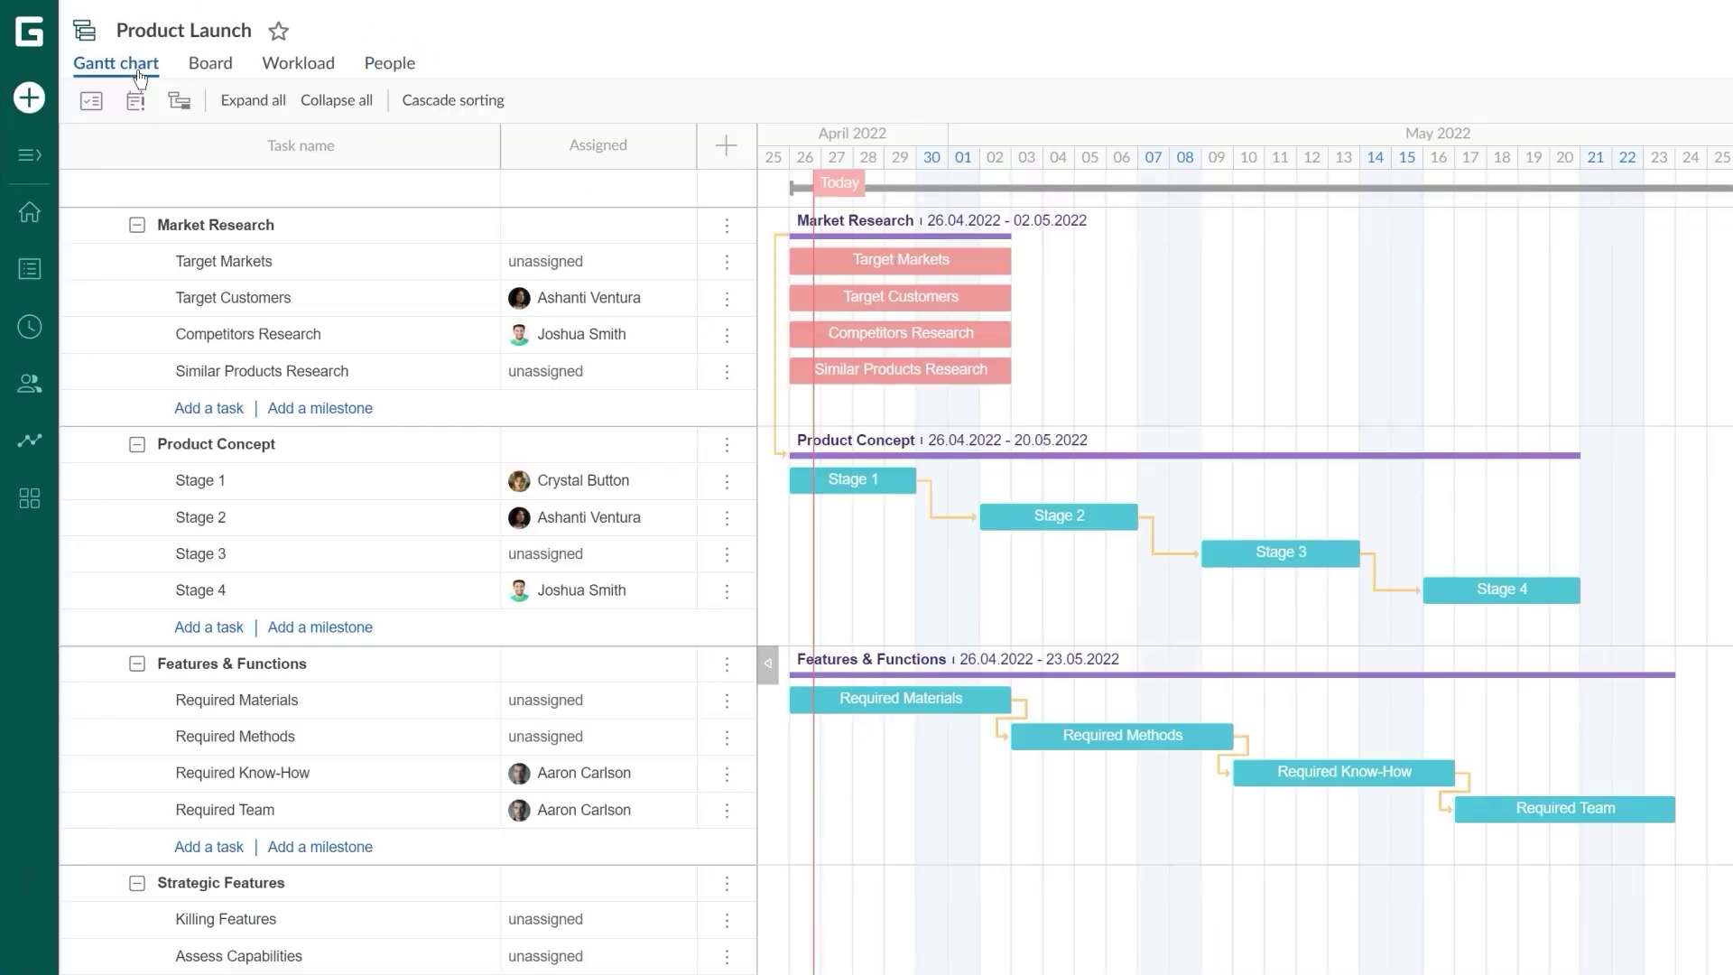
Show the Estimation and Cost columns and assign Target Markets to a member for 50 hours.
{"action": "left_click", "coordinate": [726, 145]}
{"action": "left_click", "coordinate": [1142, 529]}
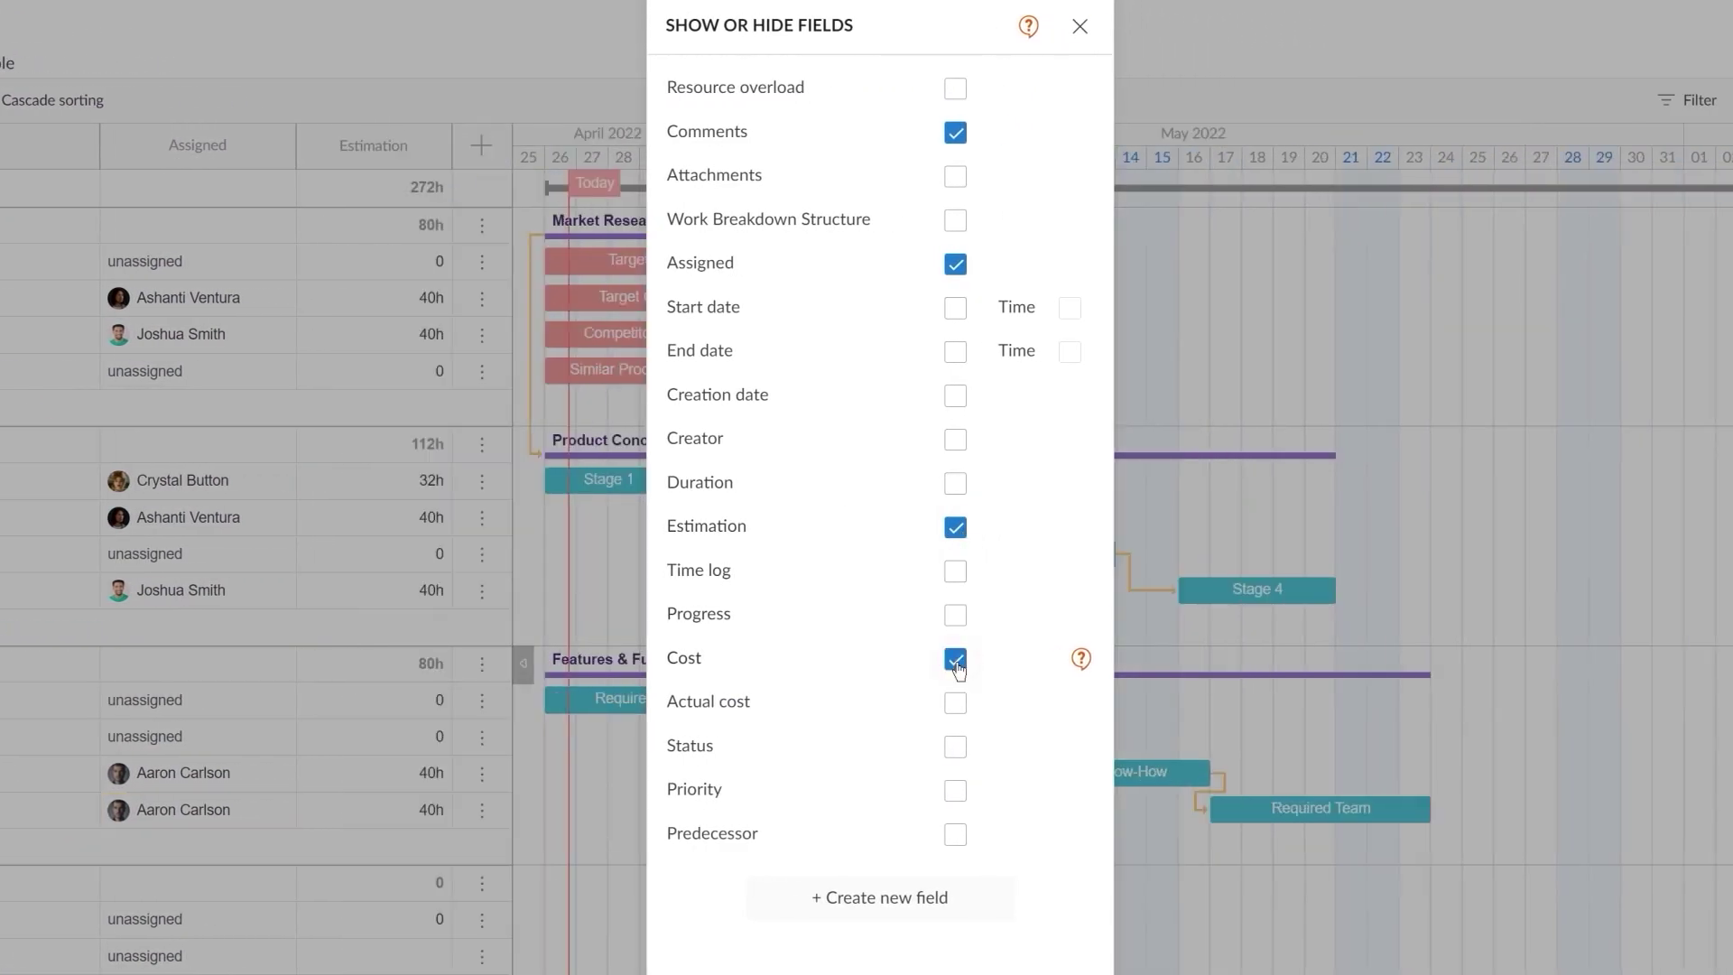
{"action": "left_click", "coordinate": [1079, 25]}
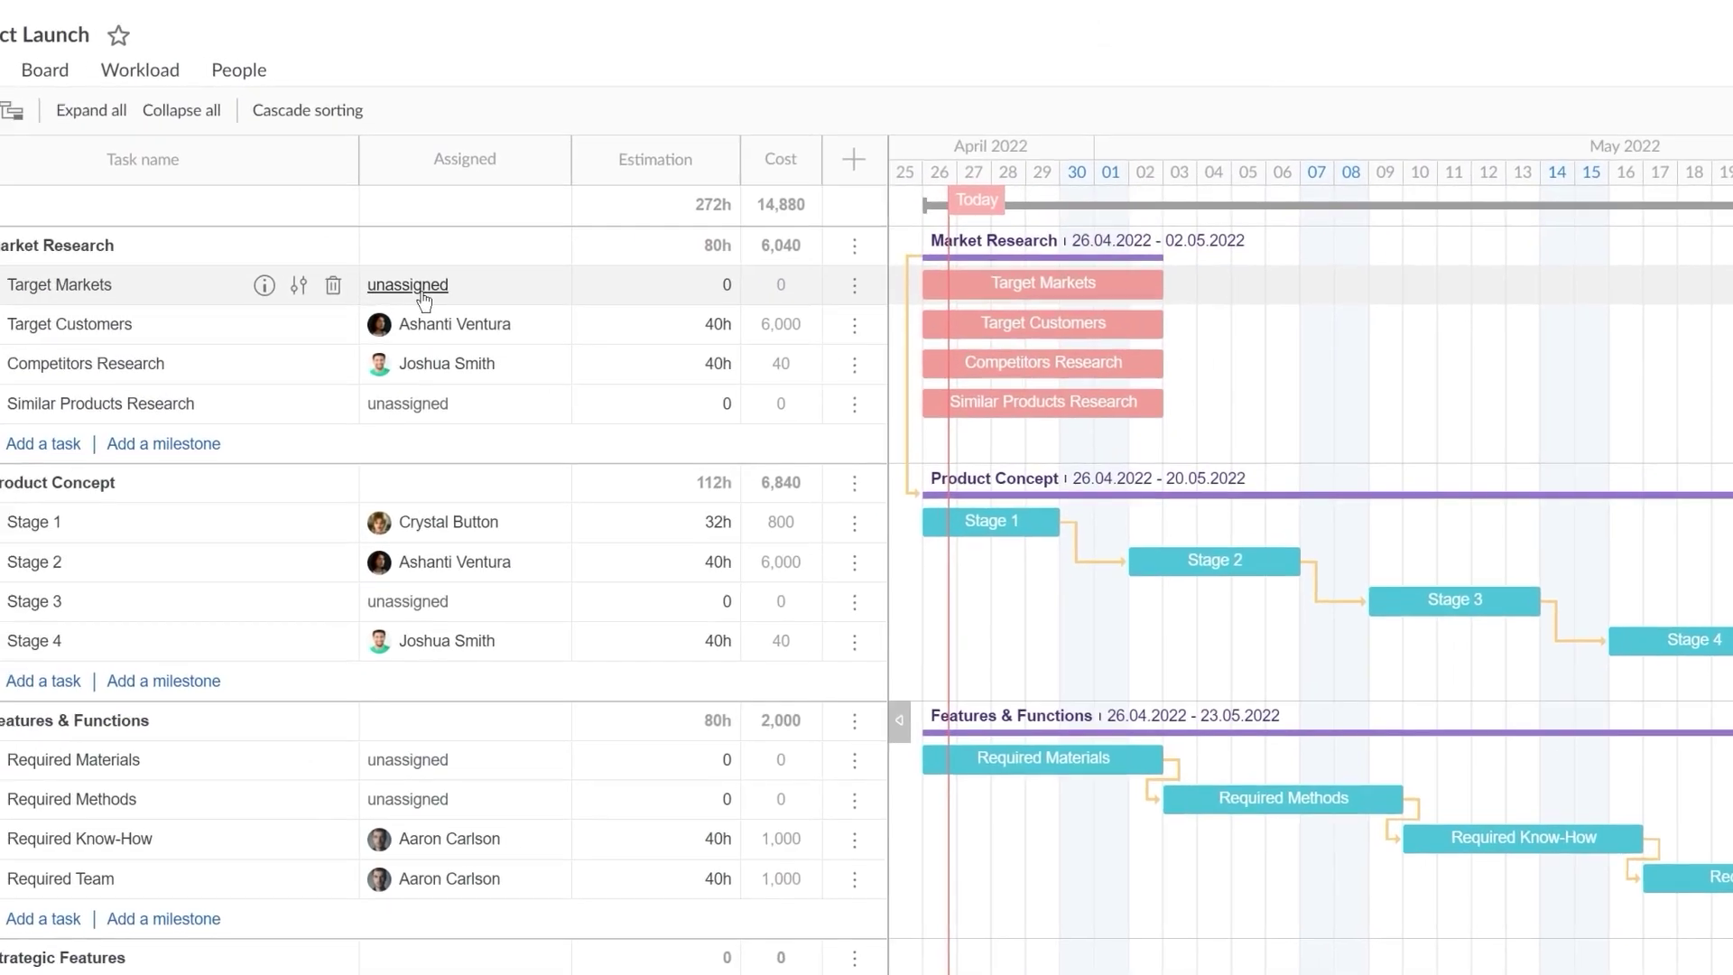
{"action": "left_click", "coordinate": [436, 294]}
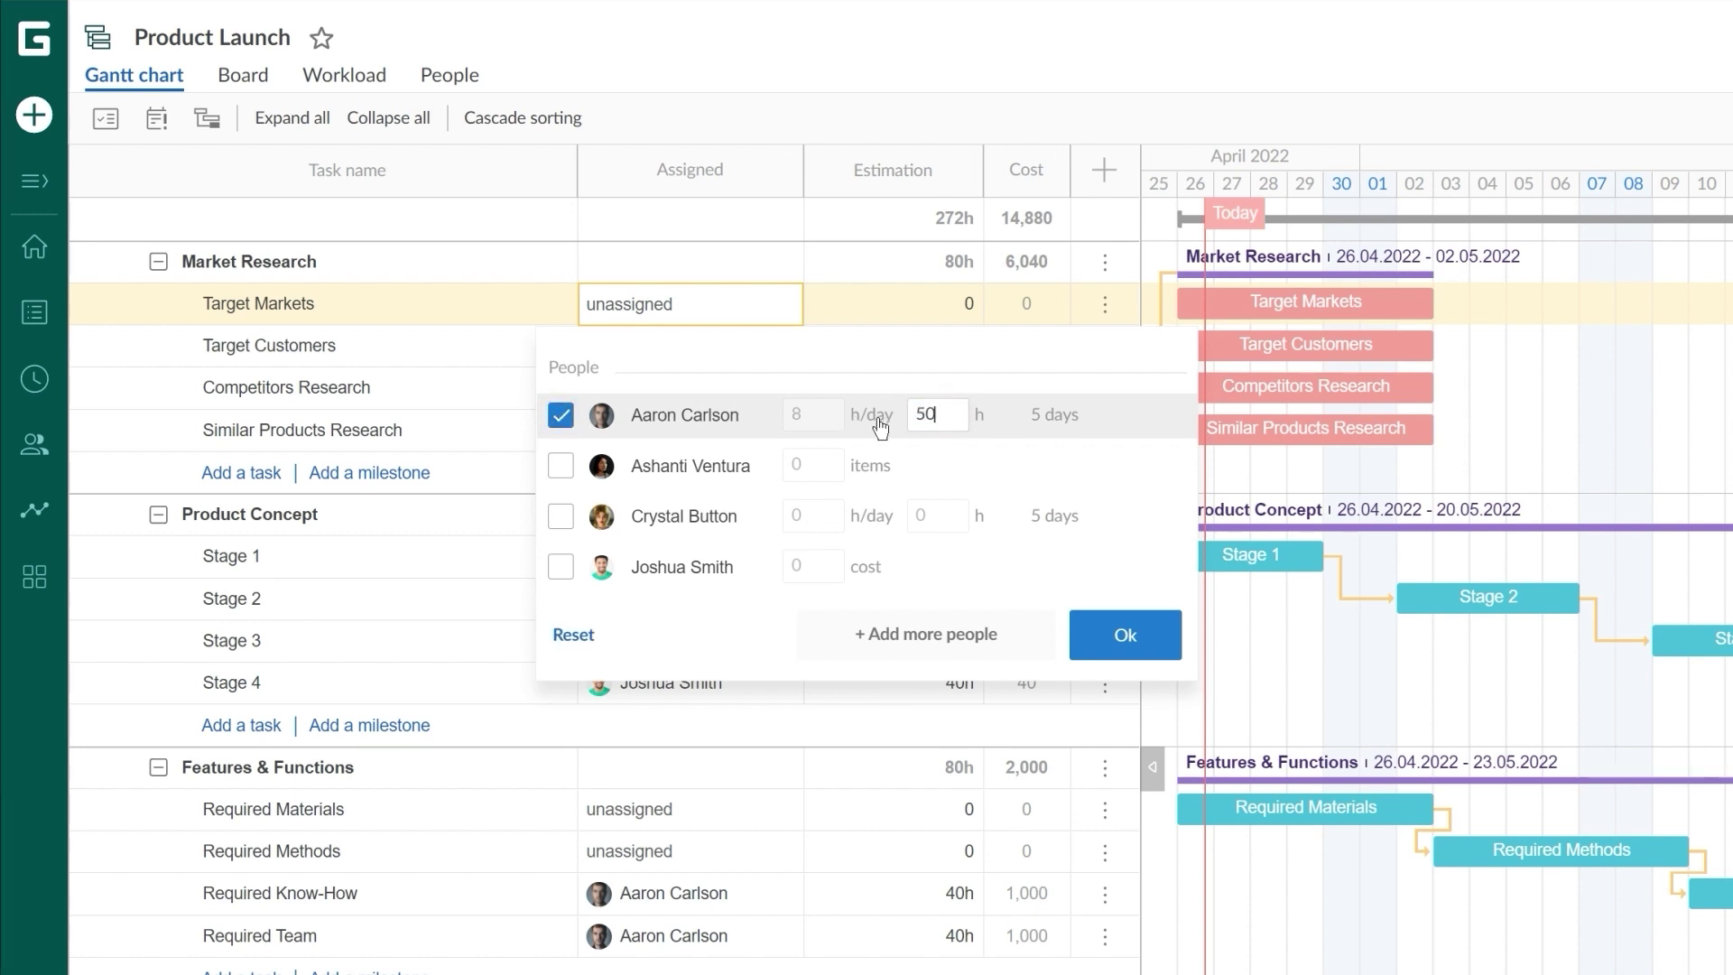
{"action": "left_click", "coordinate": [1125, 633]}
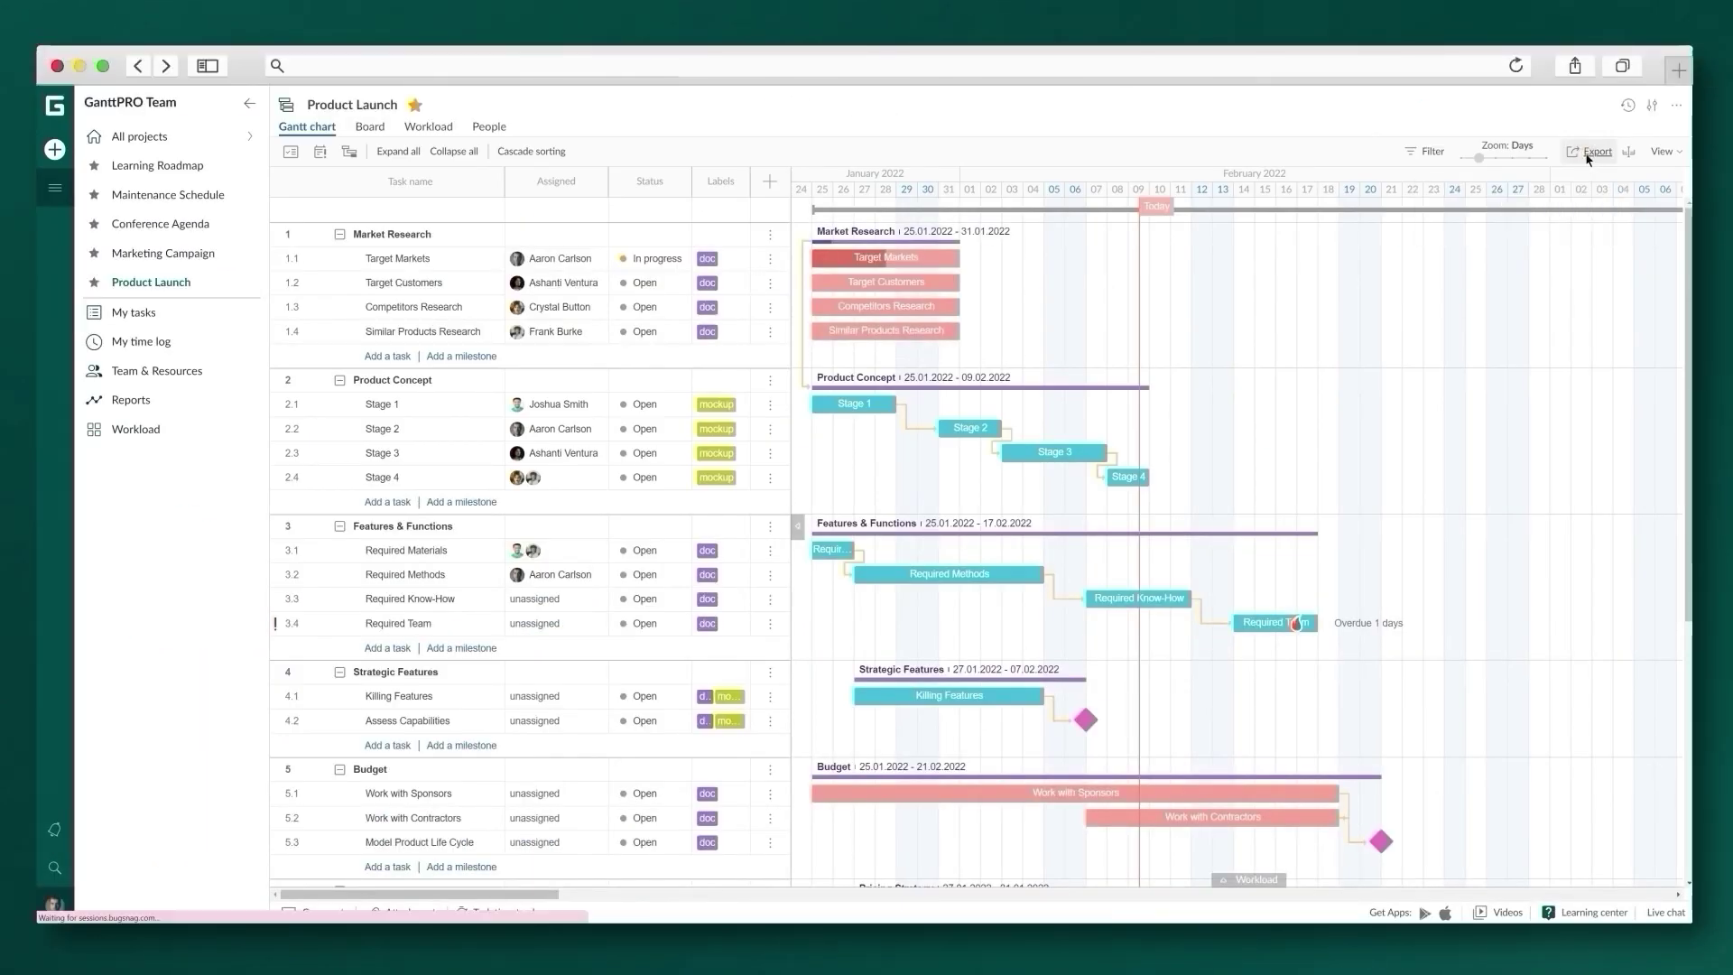
Export the Product Launch chart as a full-size landscape PDF.
{"action": "left_click", "coordinate": [1594, 152]}
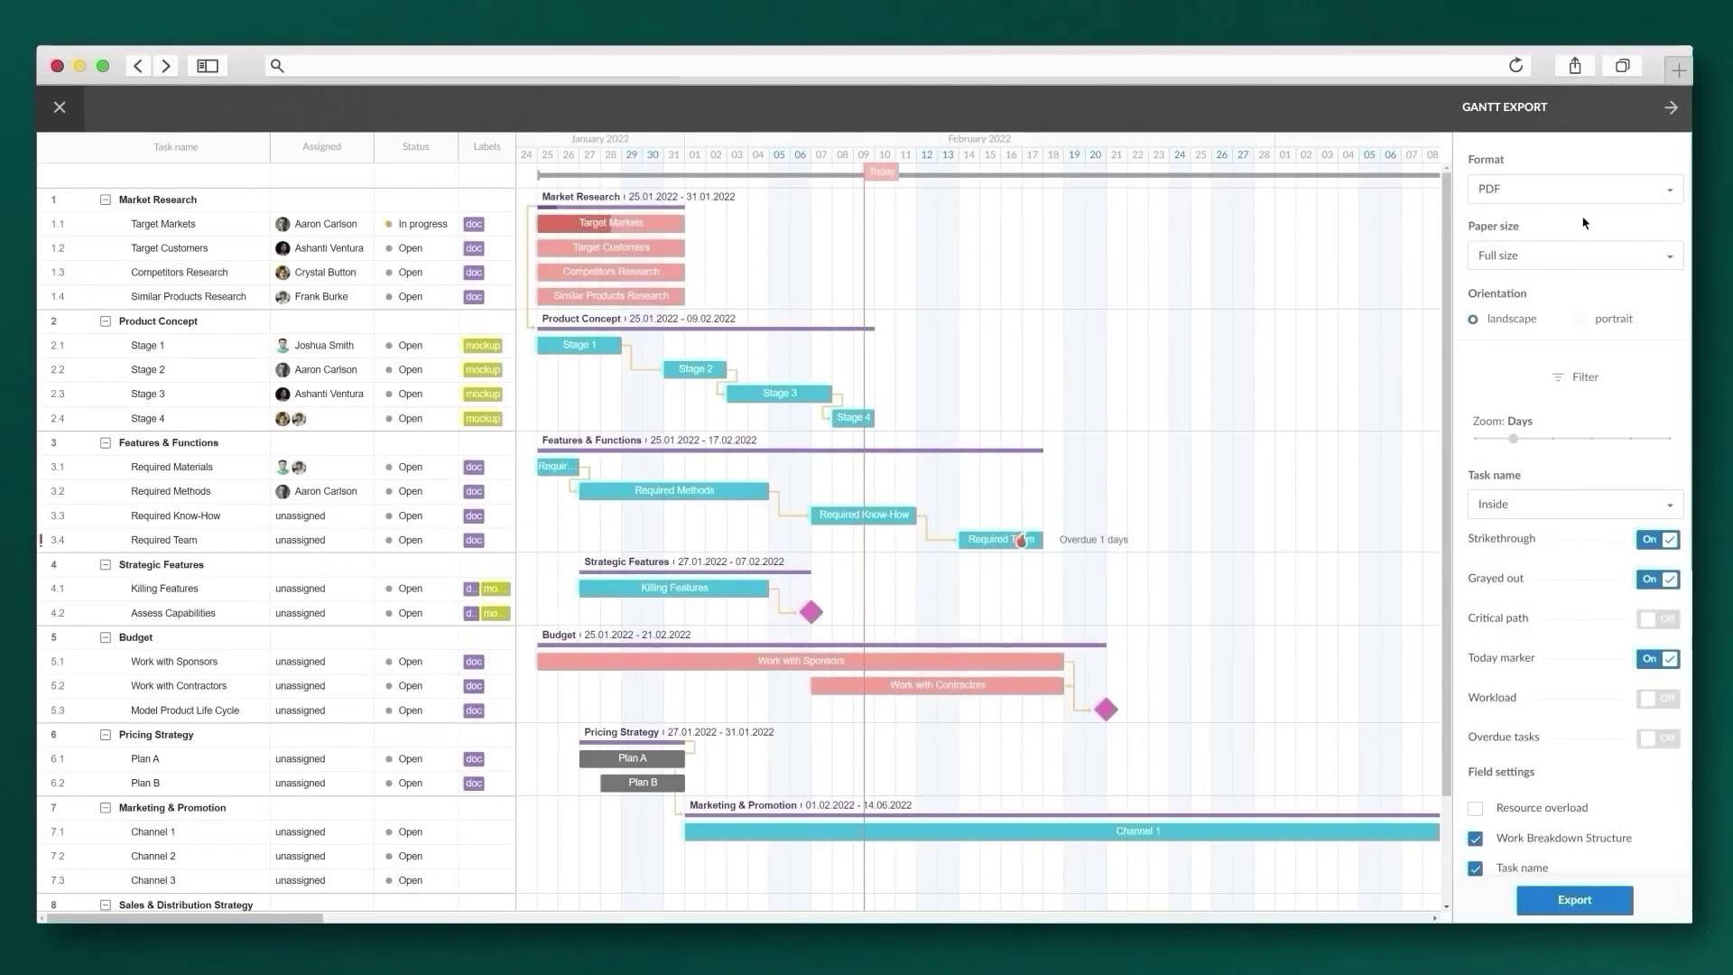
{"action": "left_click", "coordinate": [1579, 899]}
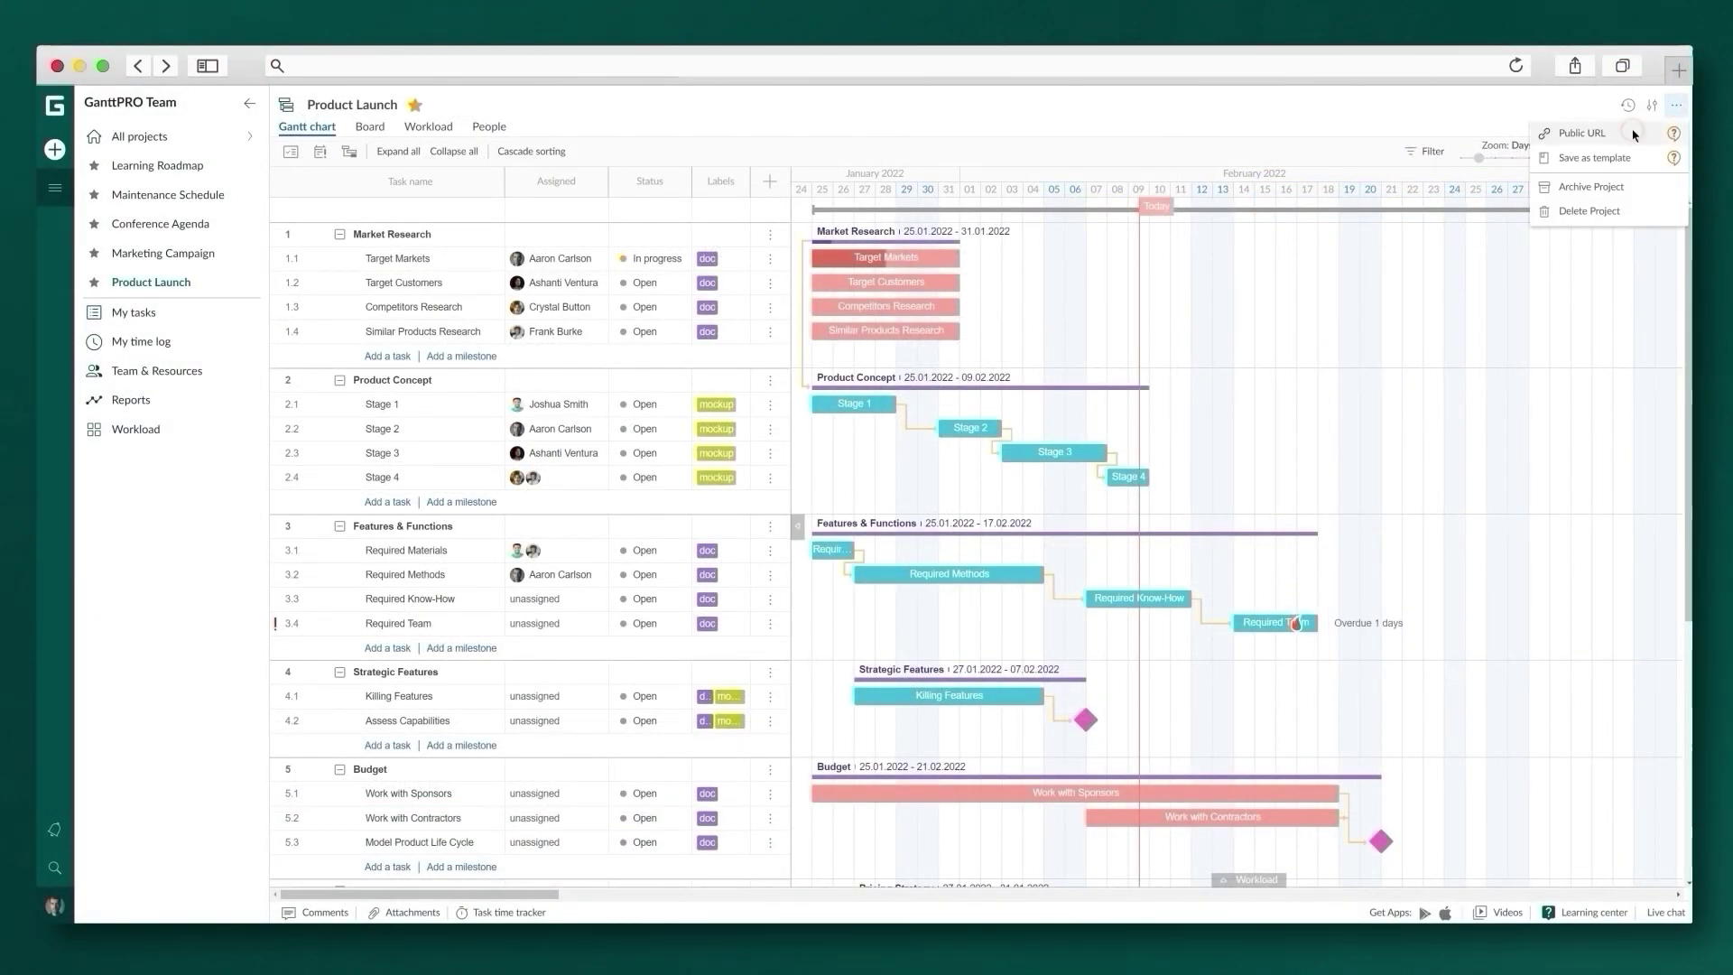
Create a public URL described as 'Presentation' and copy its link.
{"action": "left_click", "coordinate": [1635, 134]}
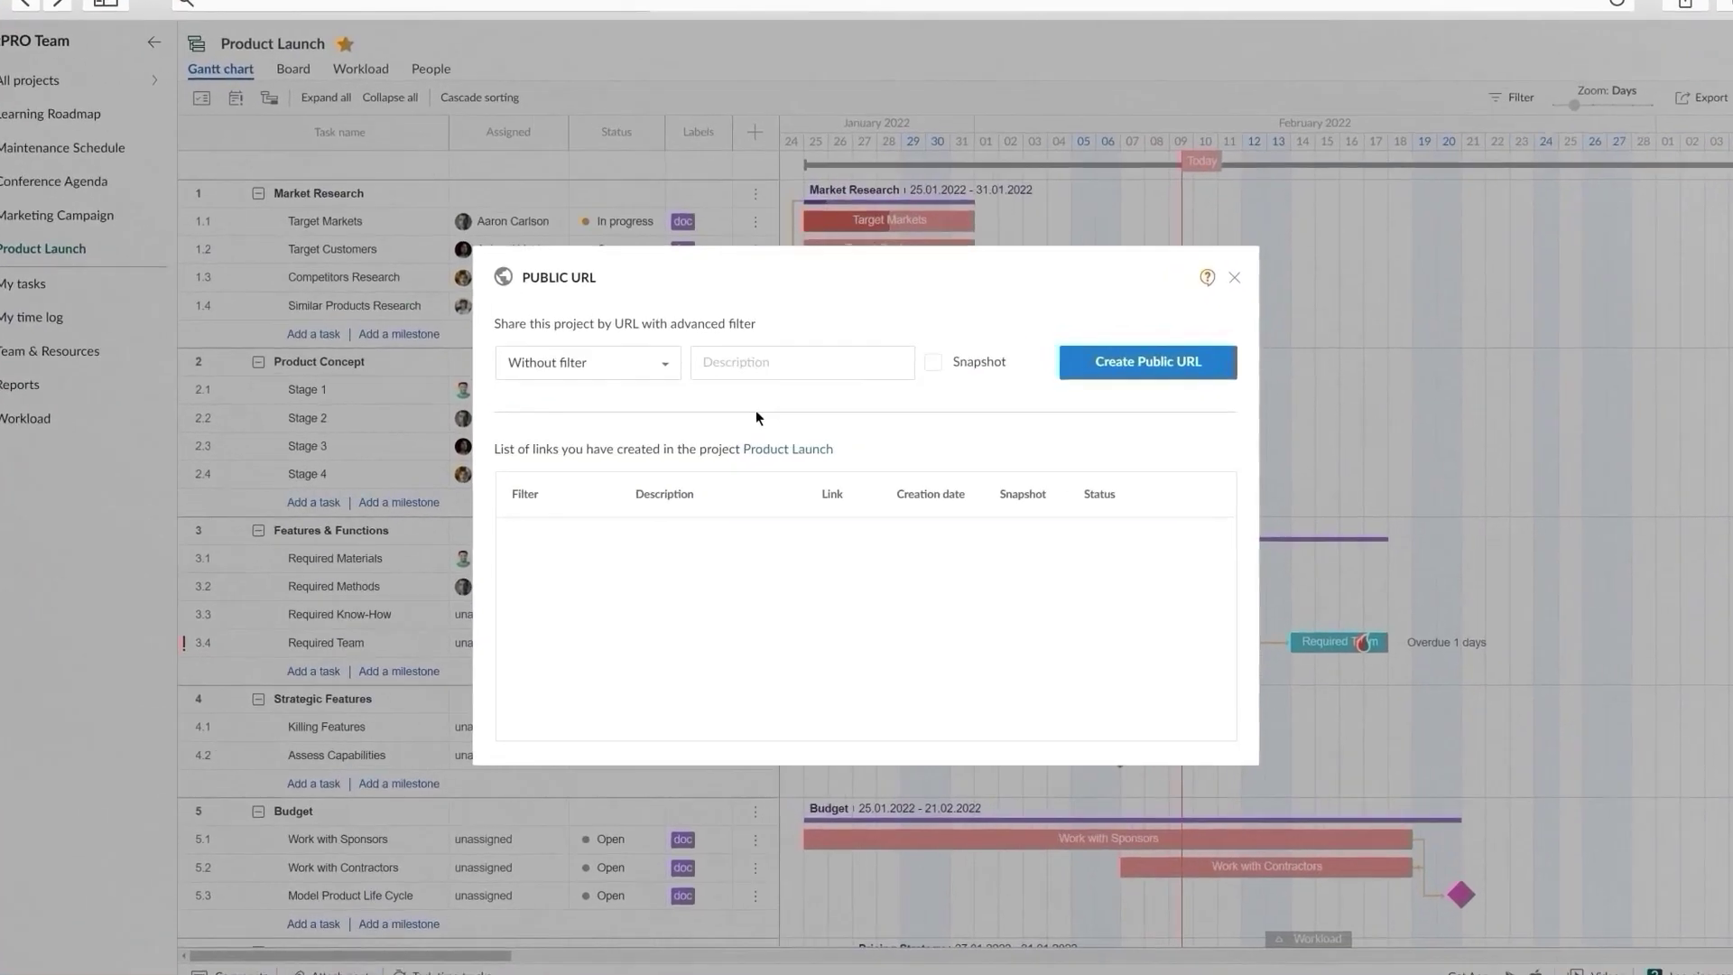
{"action": "left_click", "coordinate": [759, 363]}
{"action": "type", "text": "Presentation"}
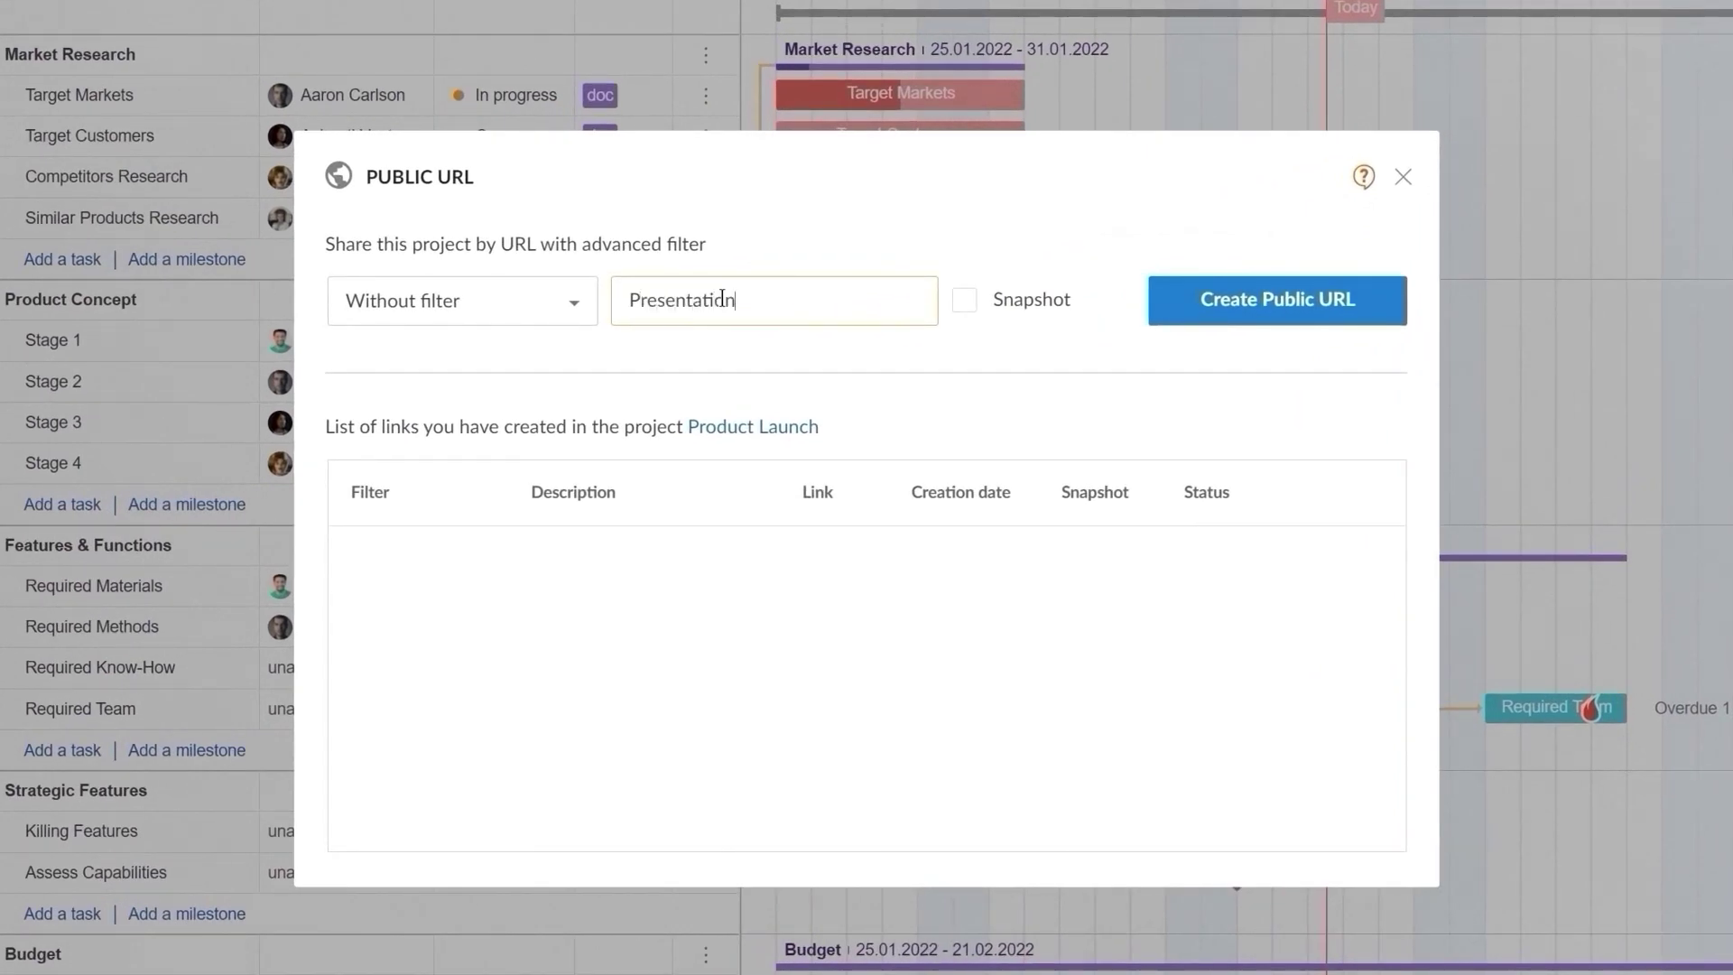
{"action": "left_click", "coordinate": [1272, 307]}
{"action": "left_click", "coordinate": [834, 568]}
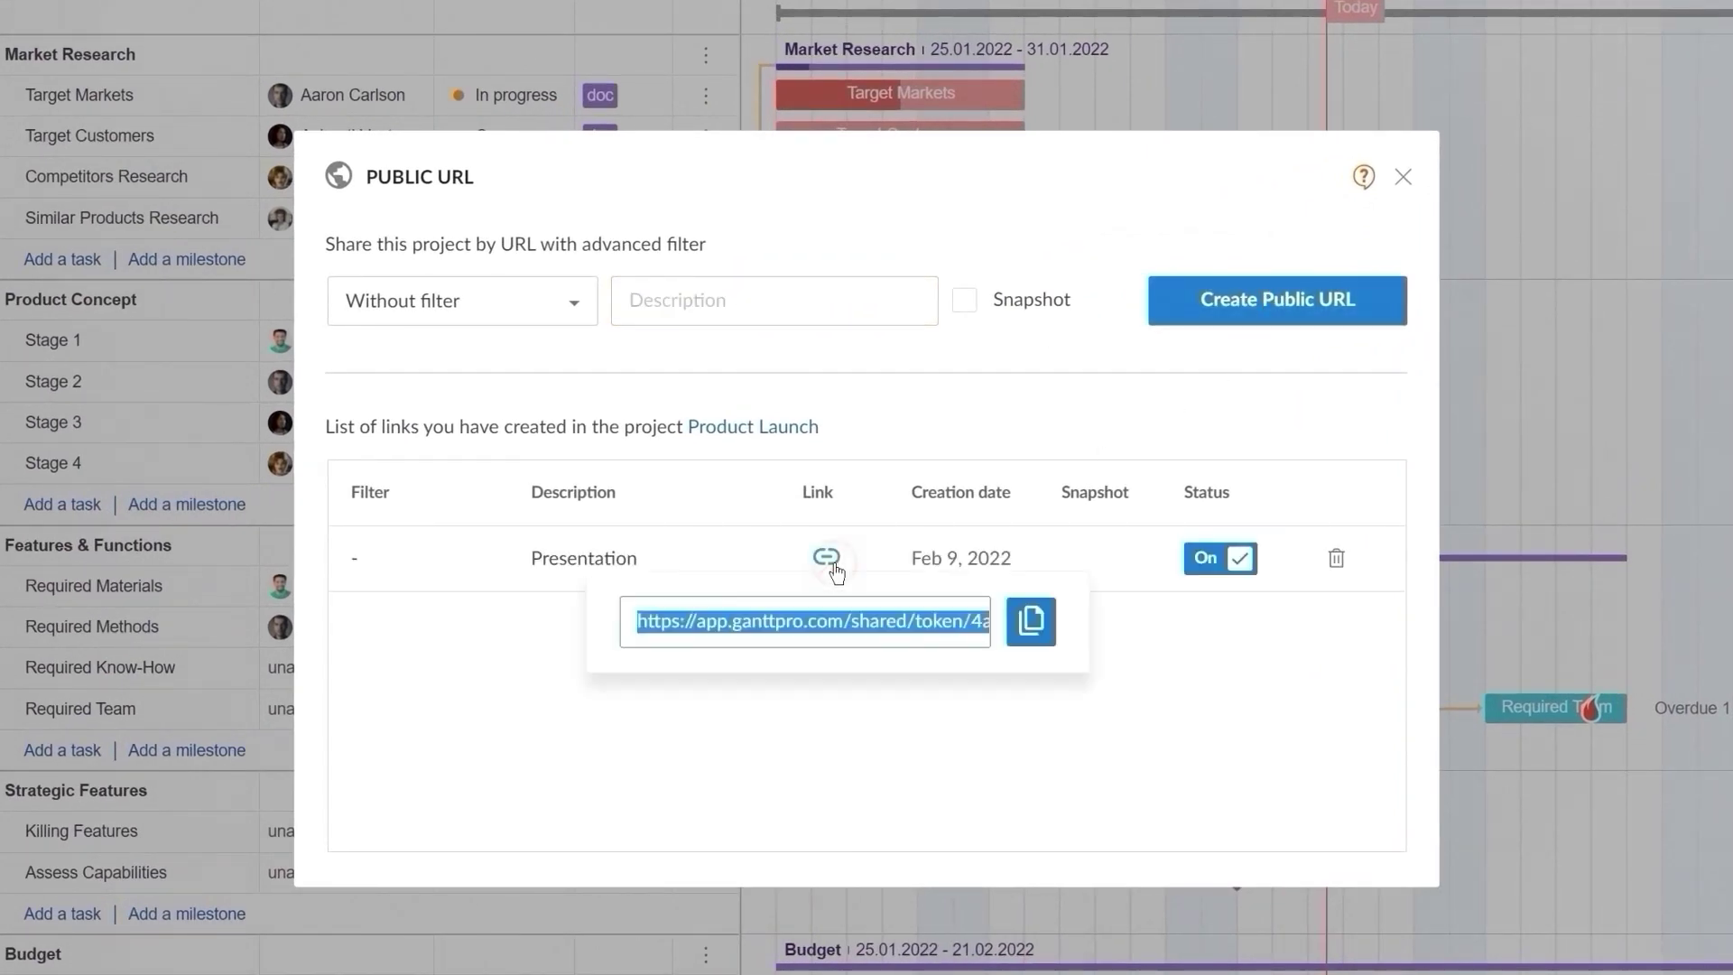
{"action": "left_click", "coordinate": [1038, 625]}
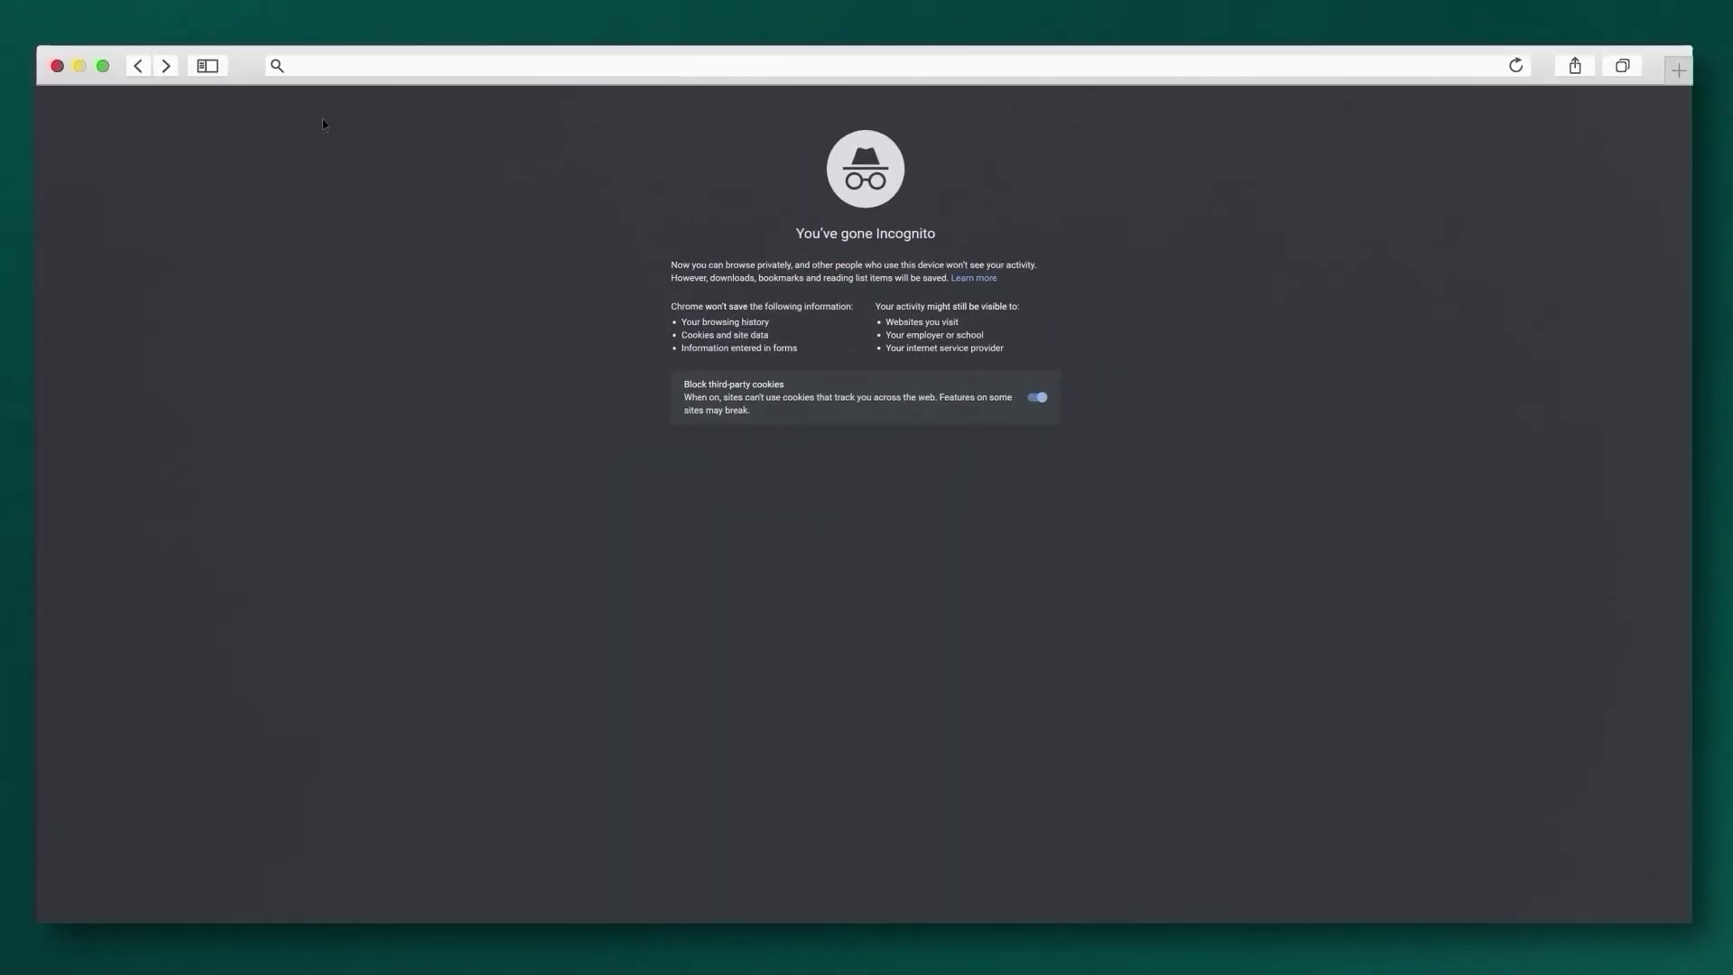
Paste the copied public URL into the Incognito address bar and load it.
{"action": "left_click", "coordinate": [306, 65]}
{"action": "key", "text": "super+v"}
{"action": "key", "text": "Return"}
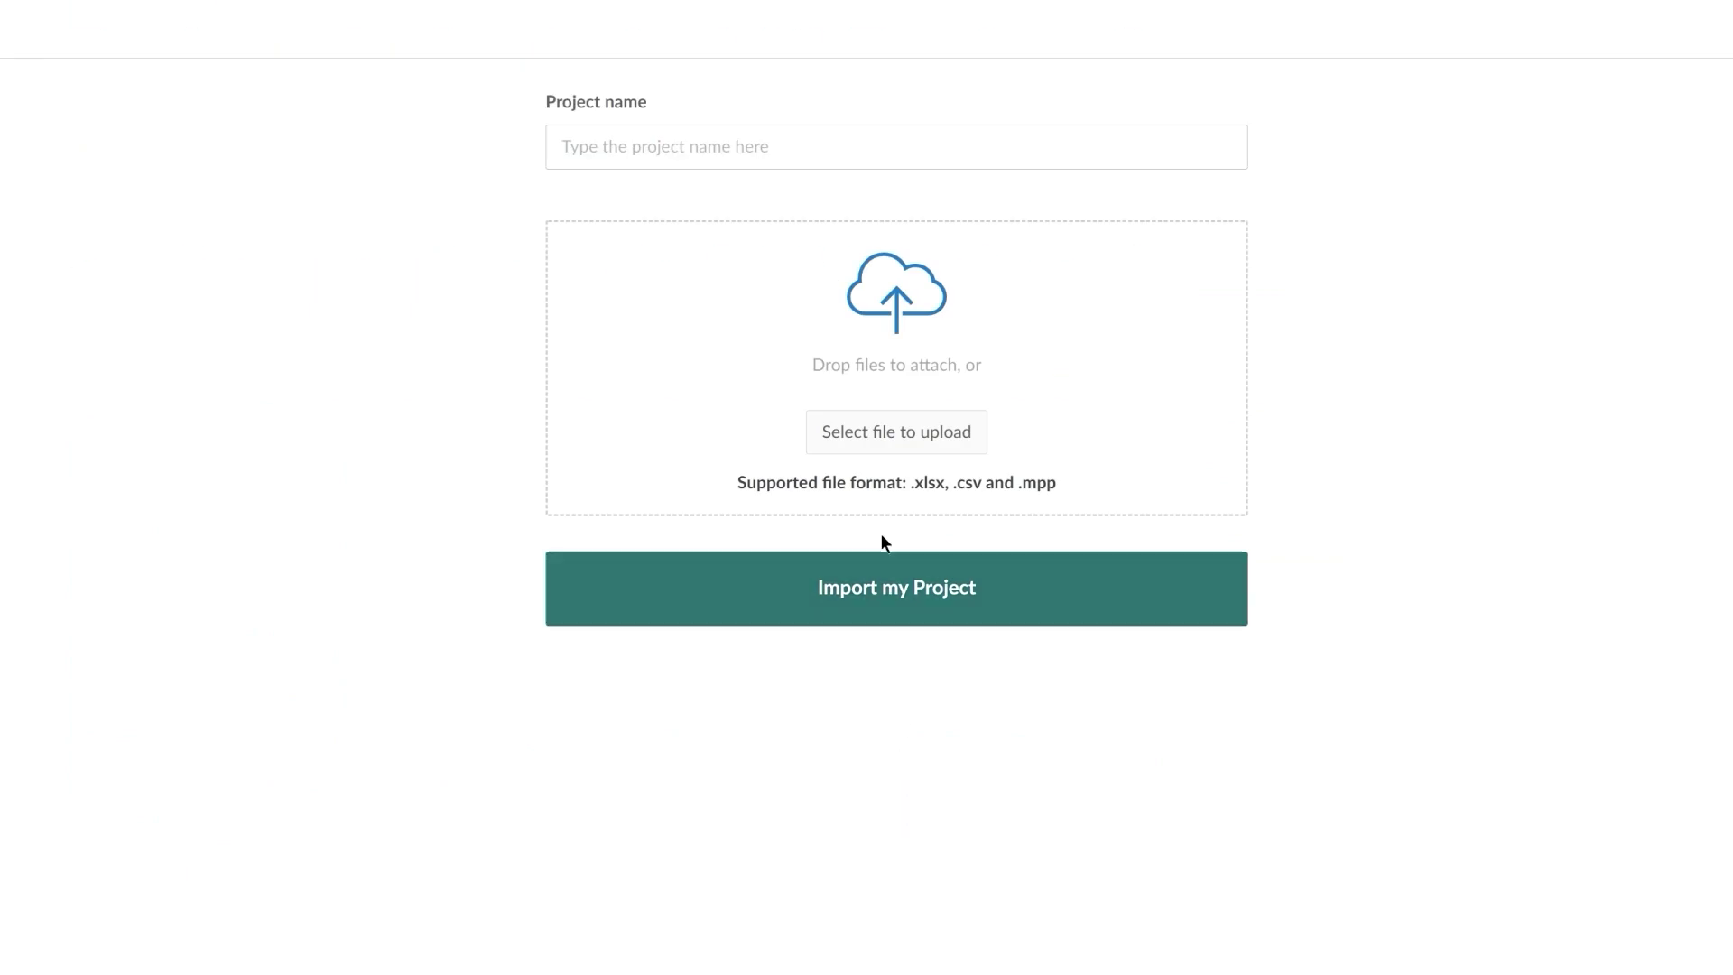
Upload My Project.mpp and import it as a new 'My Project' Gantt chart.
{"action": "left_click", "coordinate": [888, 433]}
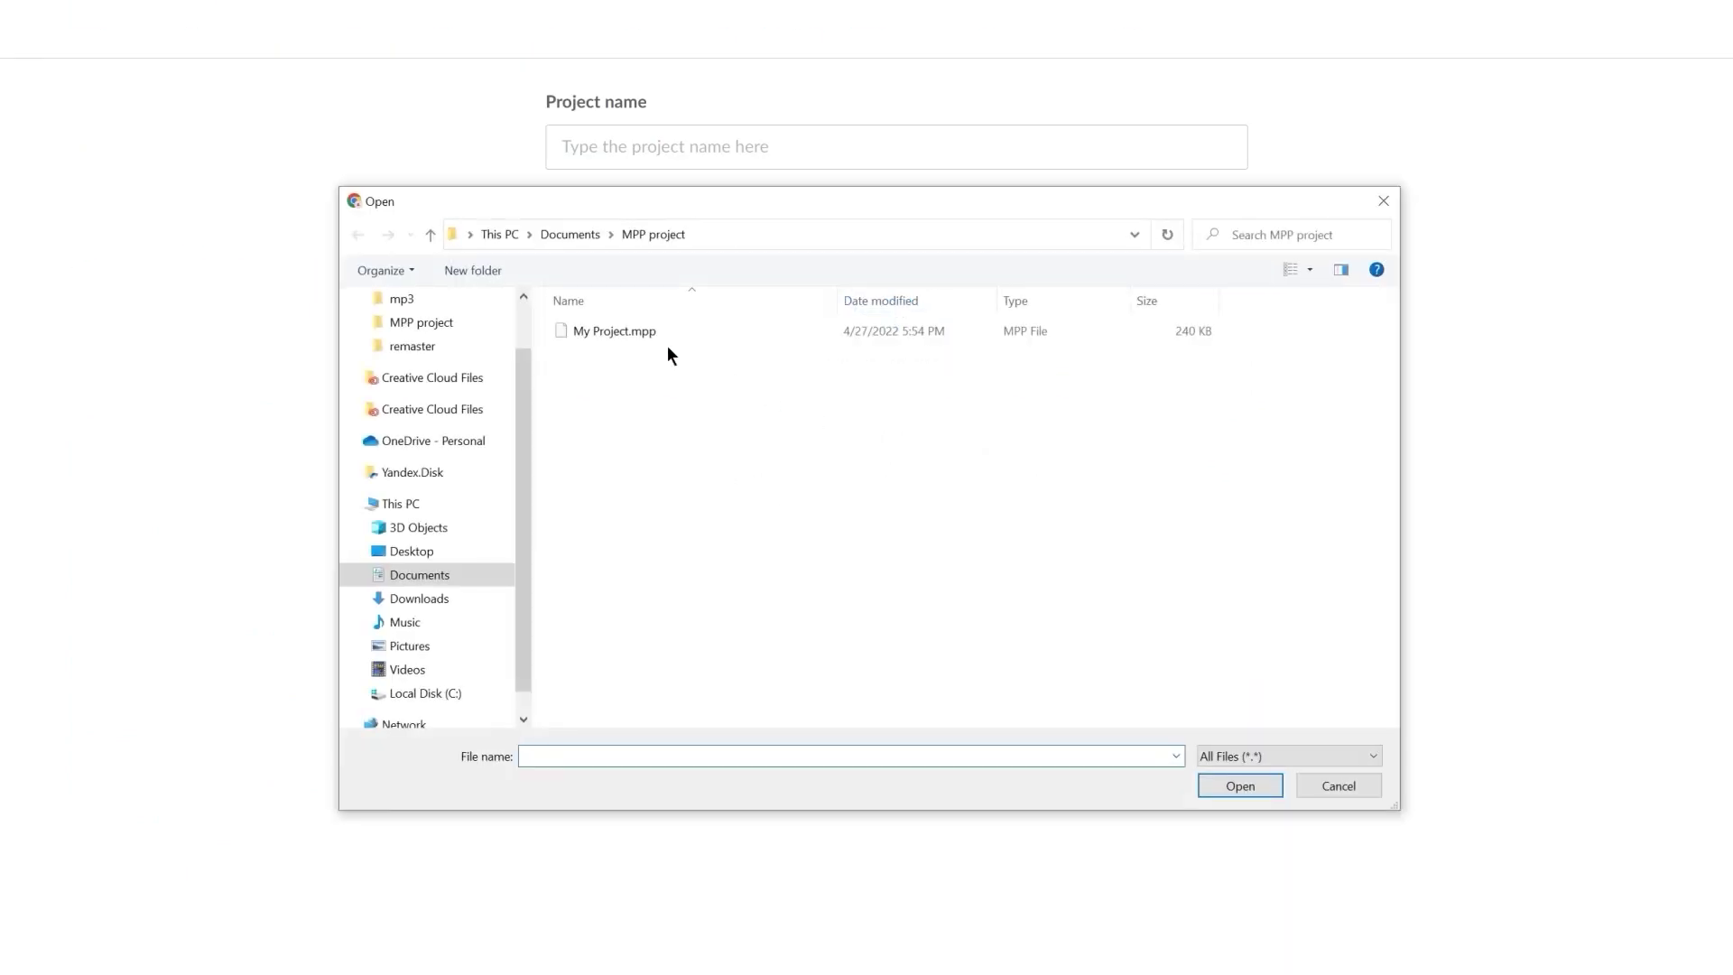
{"action": "left_click", "coordinate": [648, 332]}
{"action": "left_click", "coordinate": [1215, 787]}
{"action": "left_click", "coordinate": [905, 596]}
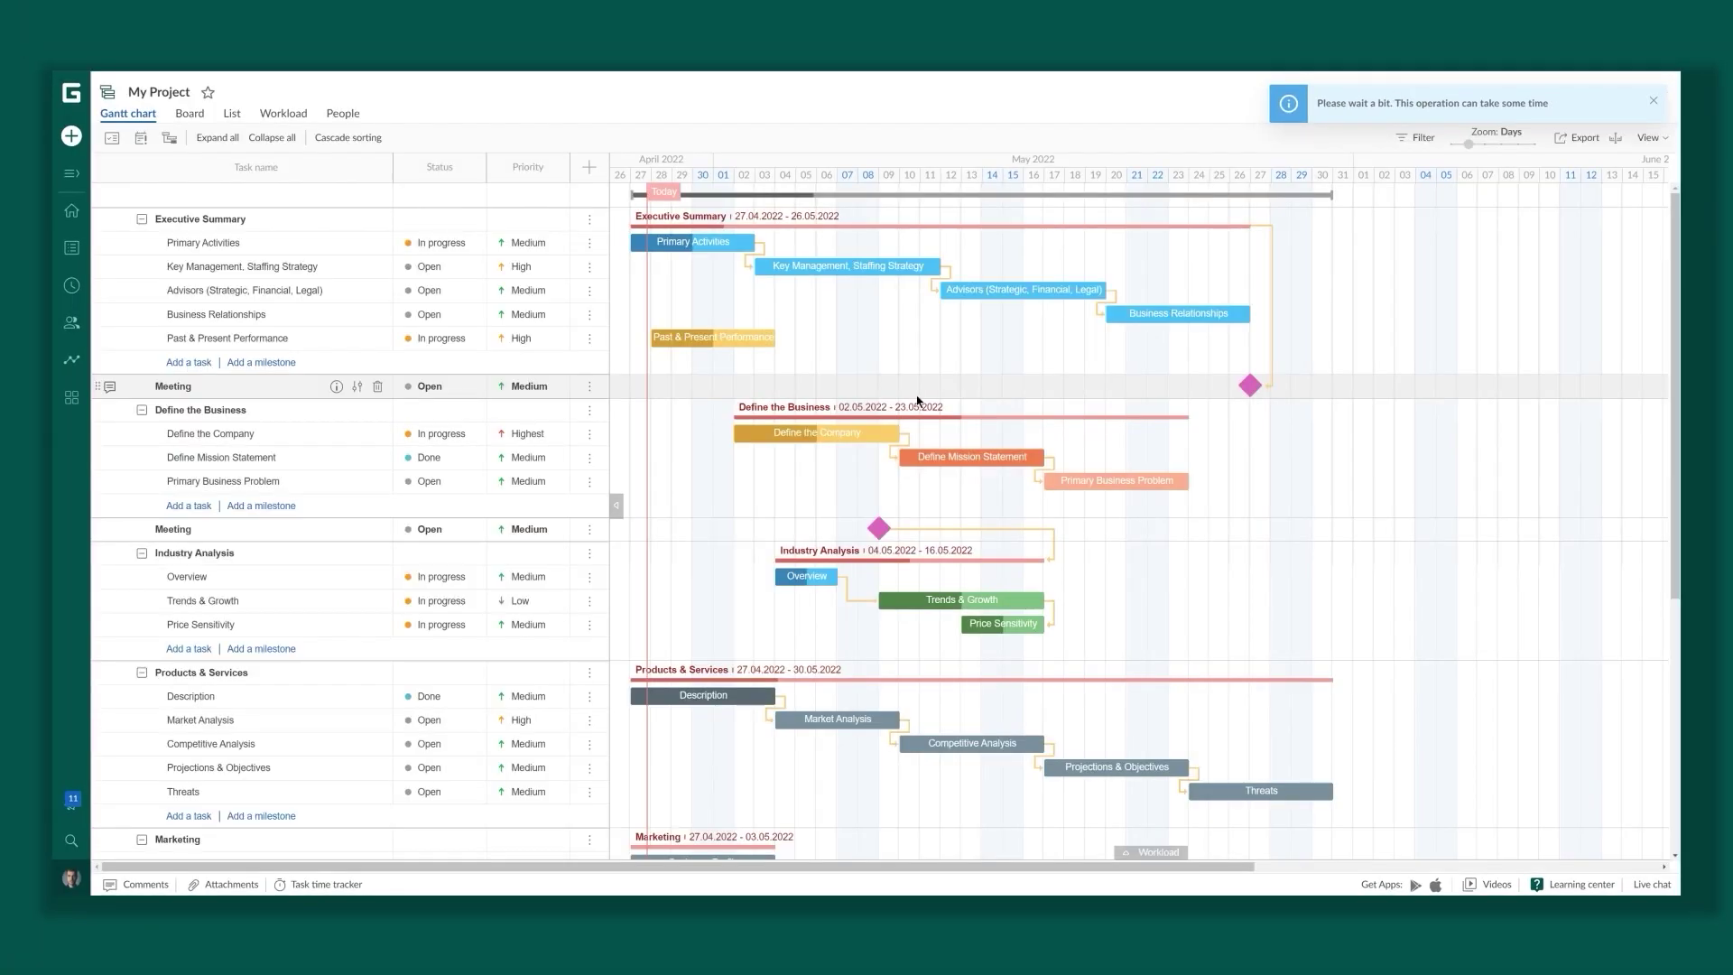